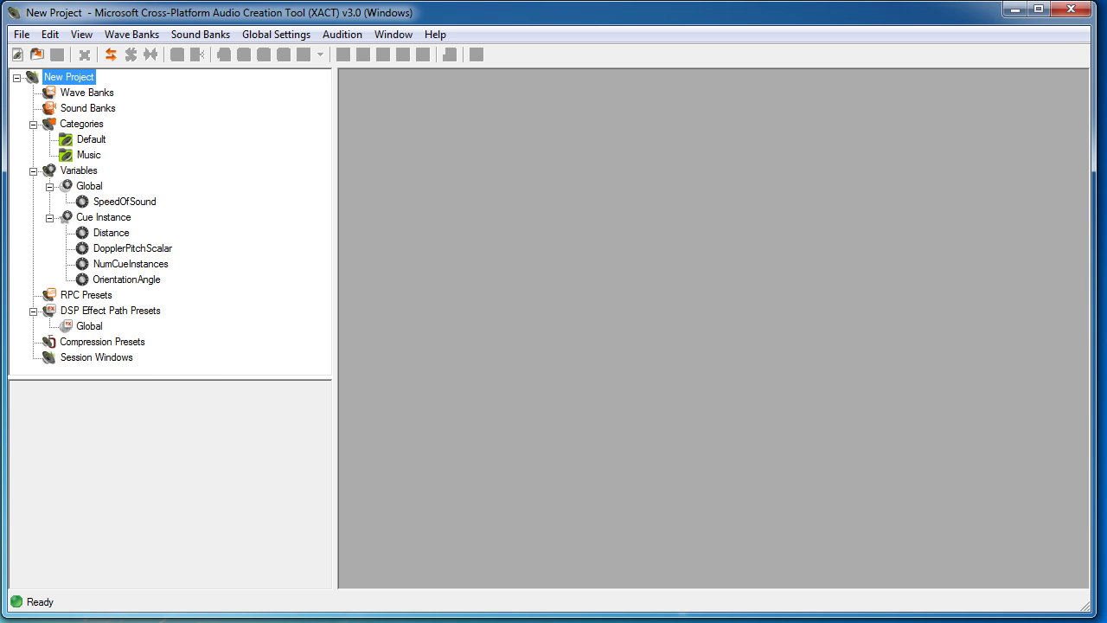
Step: Switch to Windows Explorer and browse the Start Menu programs to the Tools folder of Microsoft XNA Game Studio 4.0
key("super")
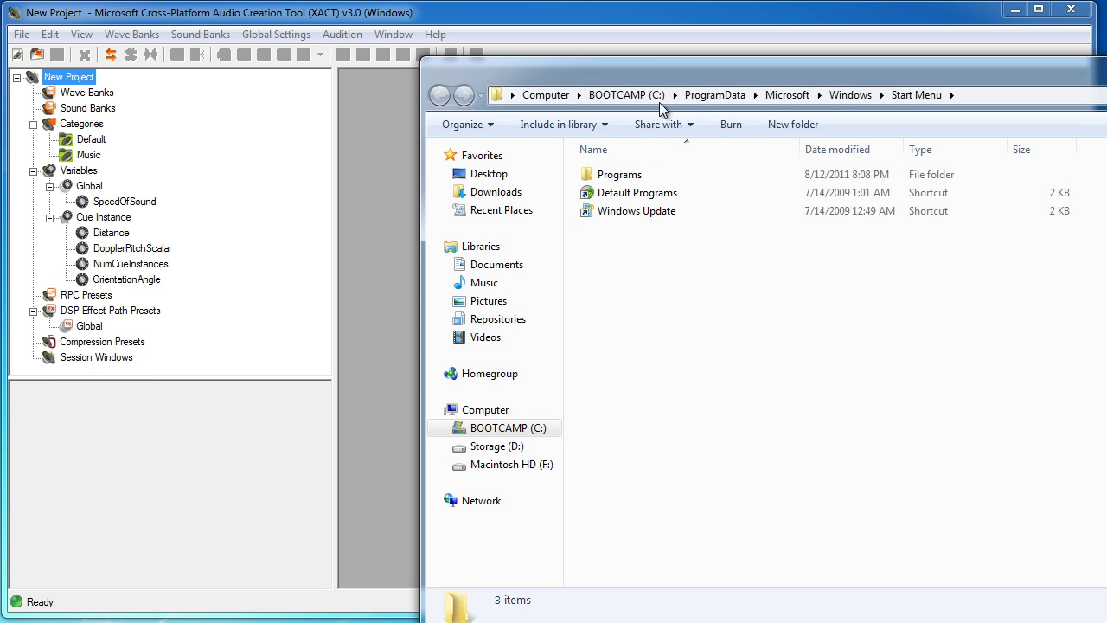
left_click_drag(668, 62, 293, 17)
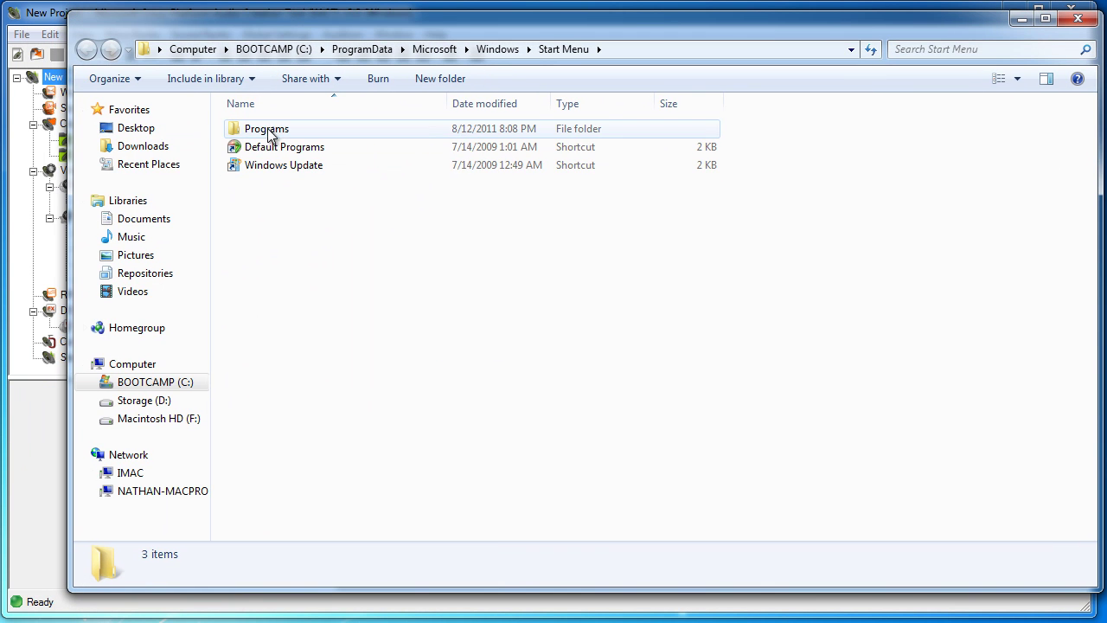
double_click(268, 129)
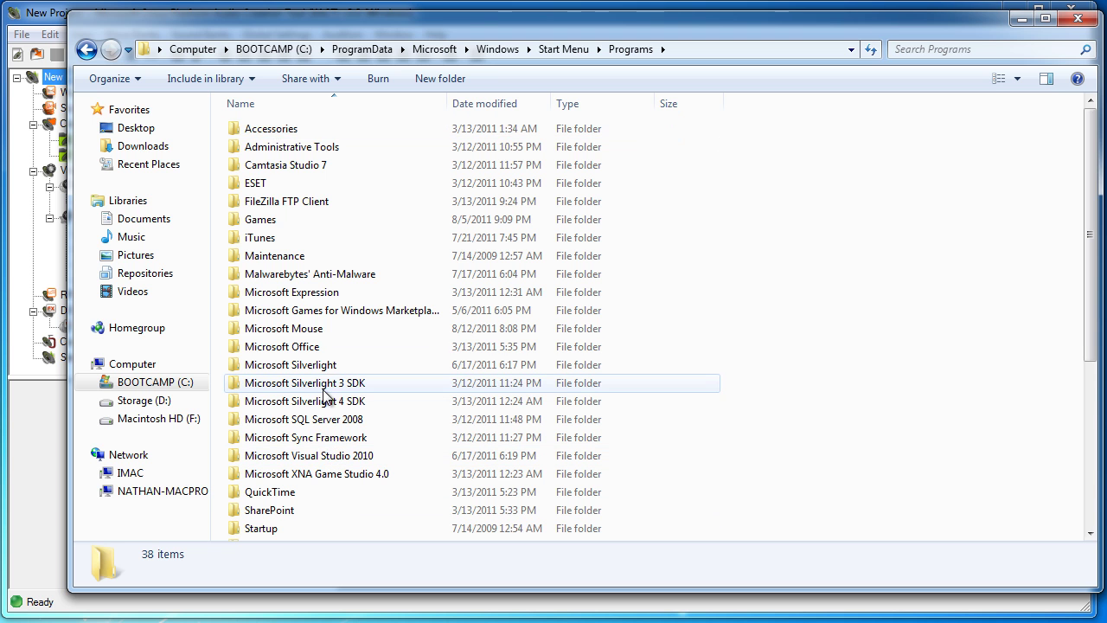
scroll(325, 393, "down", 1)
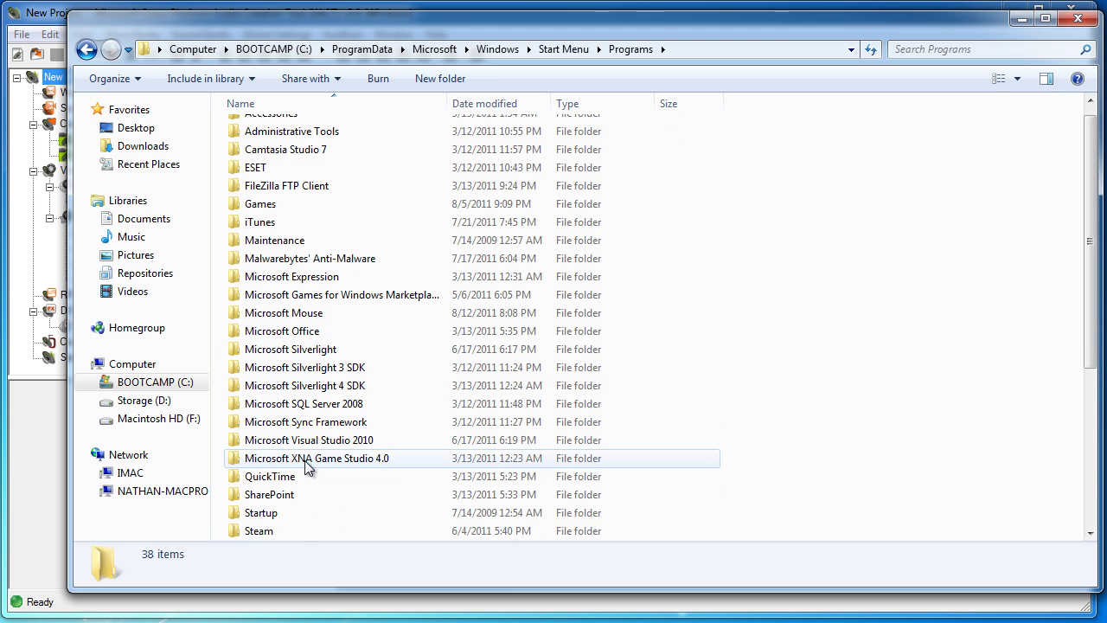
mouse_move(328, 467)
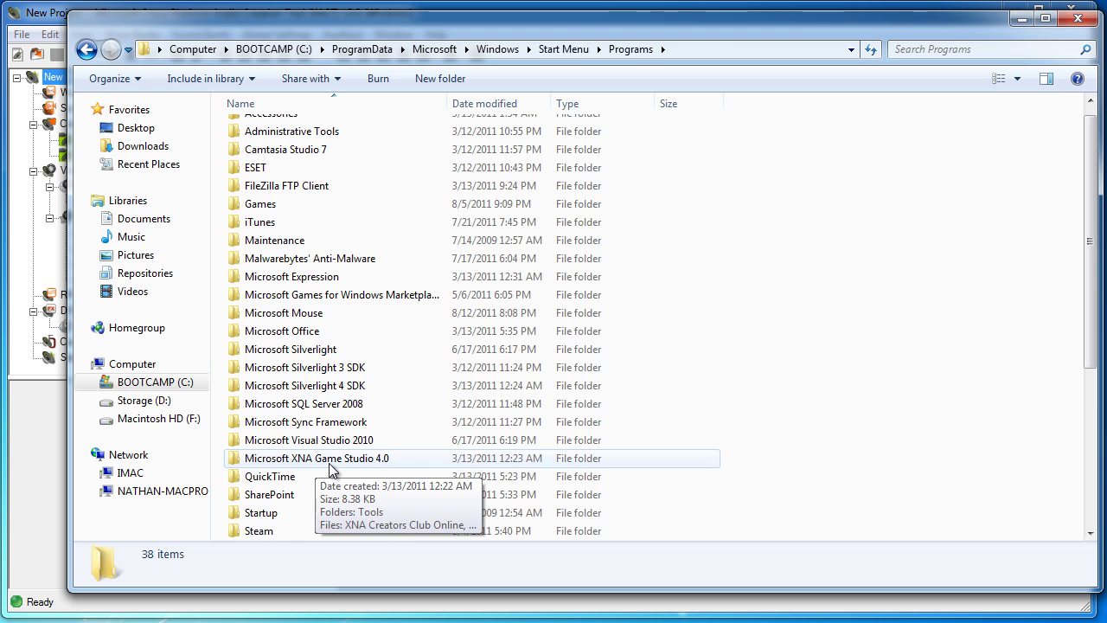
double_click(328, 461)
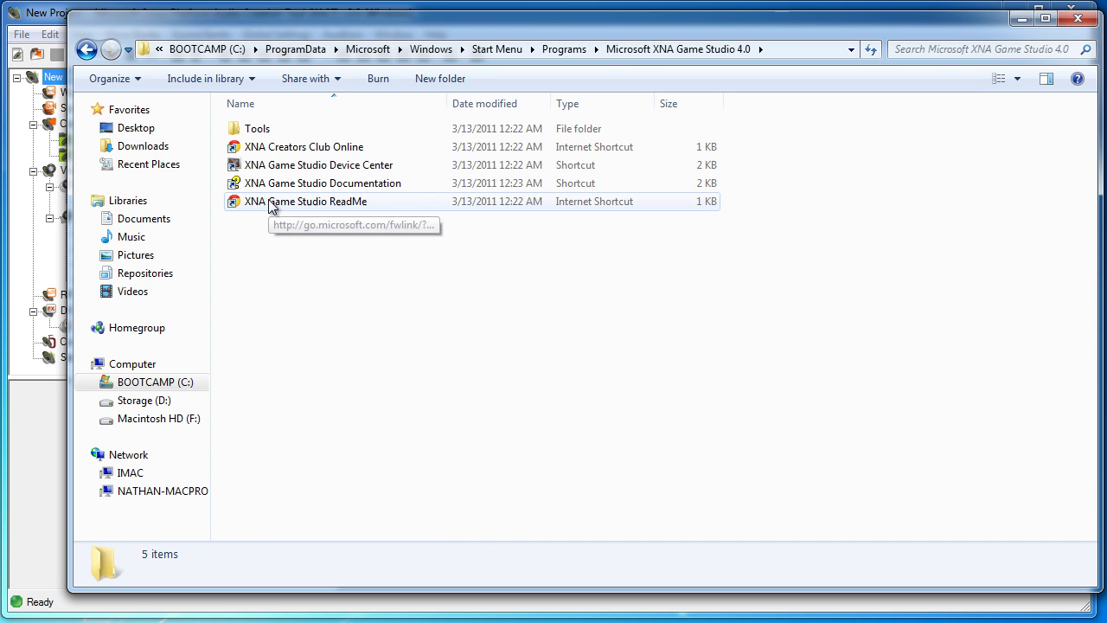
double_click(257, 129)
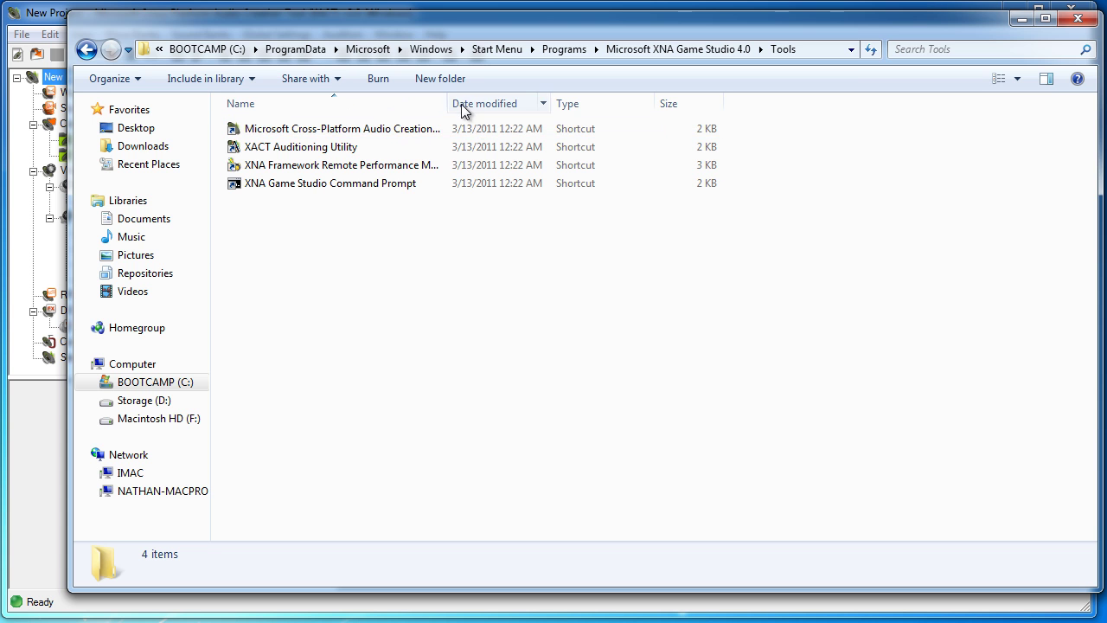
Step: Locate the Microsoft Cross-Platform Audio Creation Tool 3 (XACT3) shortcut with its full name shown, and switch back to XACT
left_click_drag(447, 98, 575, 99)
left_click(482, 129)
left_click_drag(474, 128, 256, 160)
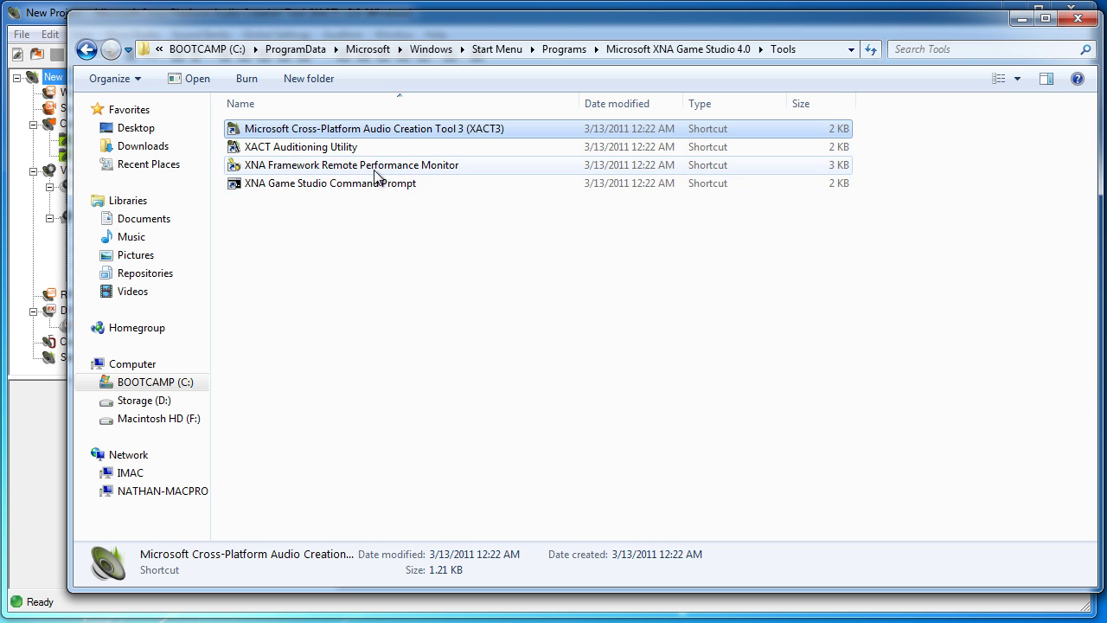
left_click_drag(244, 33, 21, 97)
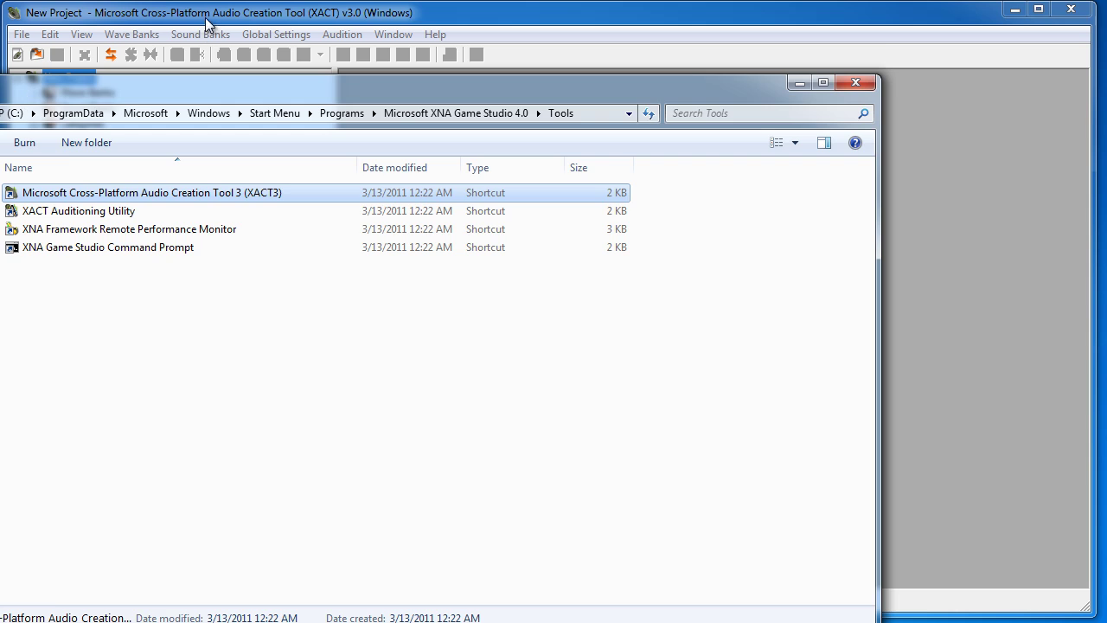
left_click(207, 23)
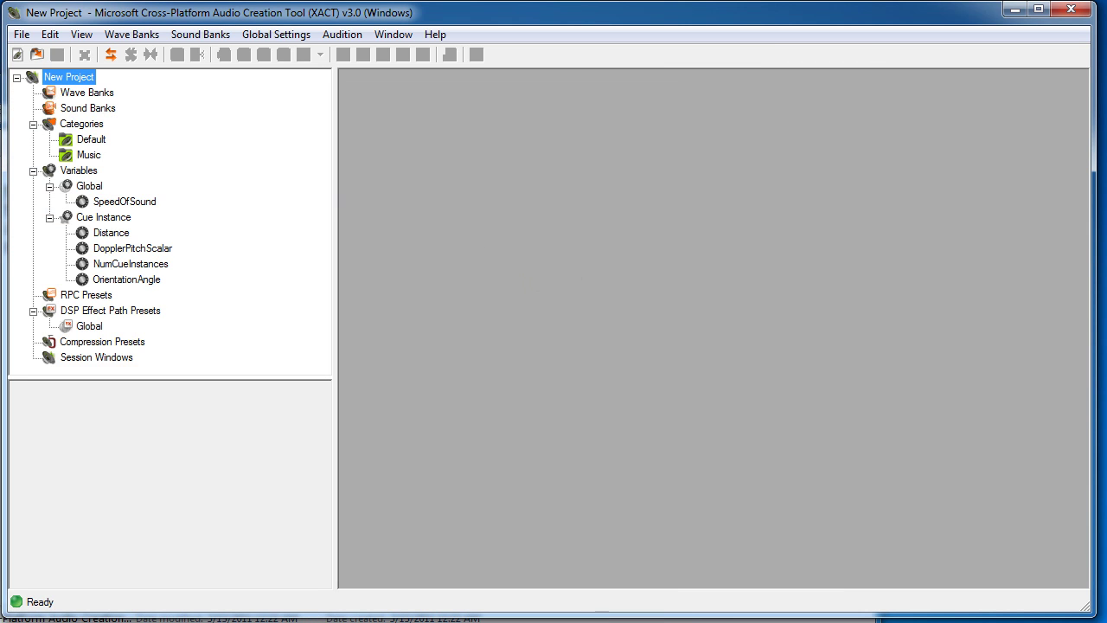
Step: Start a new project and create and open a folder named Tutorial on the Desktop as its location
left_click(21, 35)
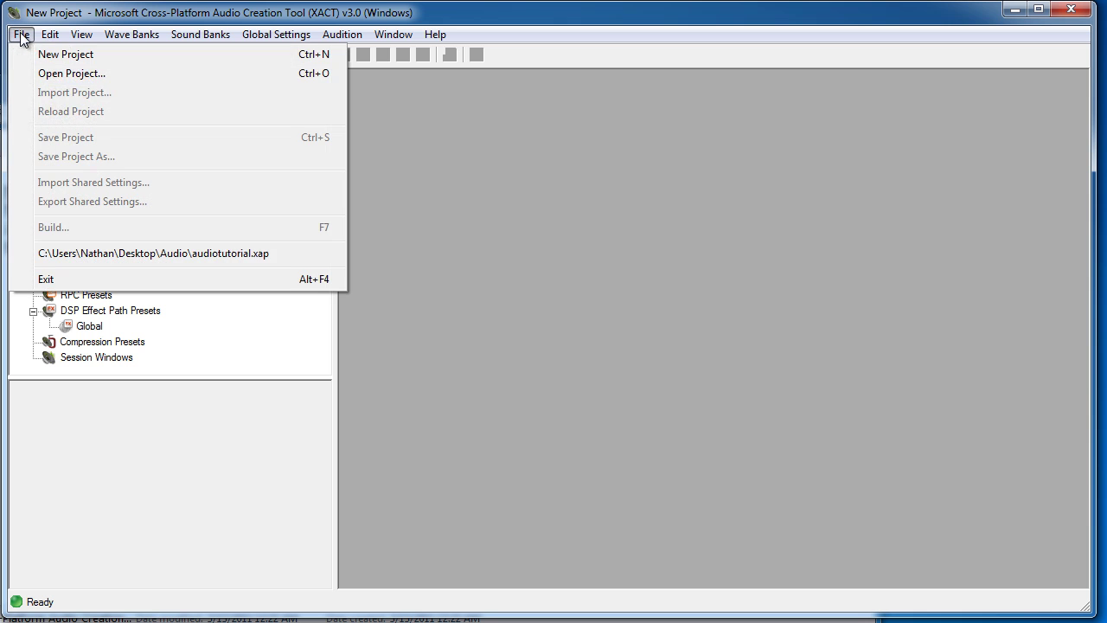
left_click(69, 55)
left_click_drag(268, 57, 329, 40)
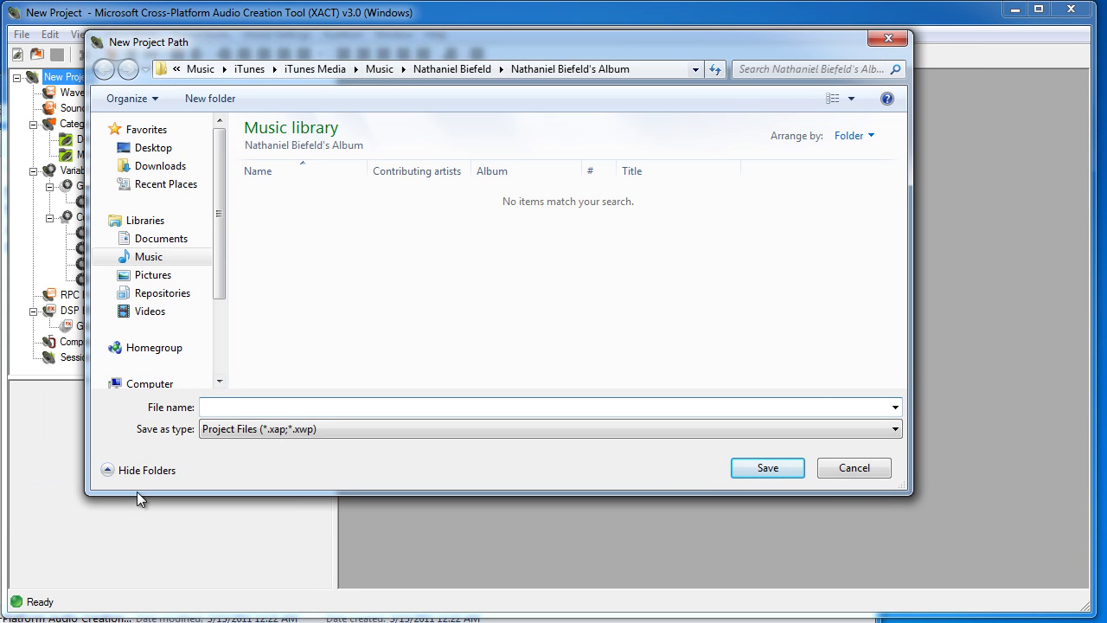
left_click(168, 148)
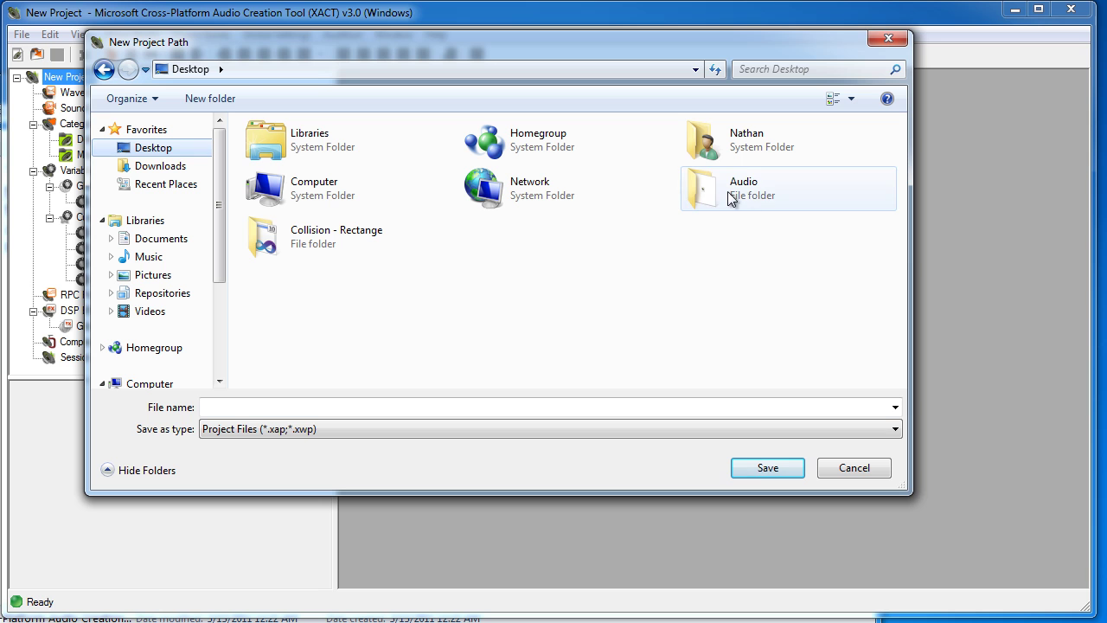
left_click(208, 99)
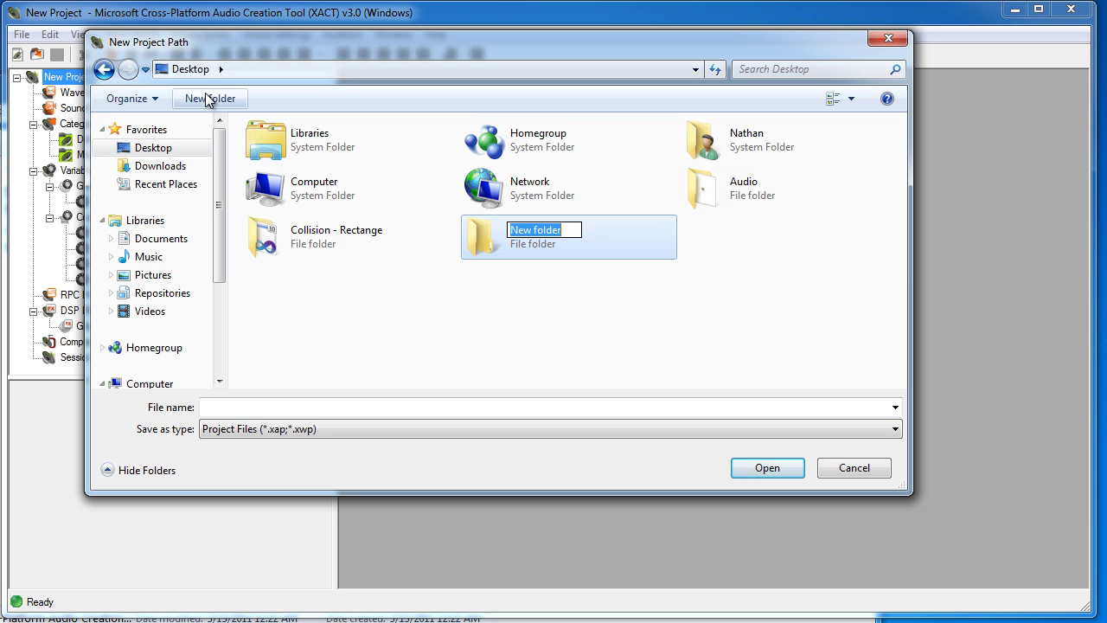
type("Tutorial")
key("Return")
double_click(579, 236)
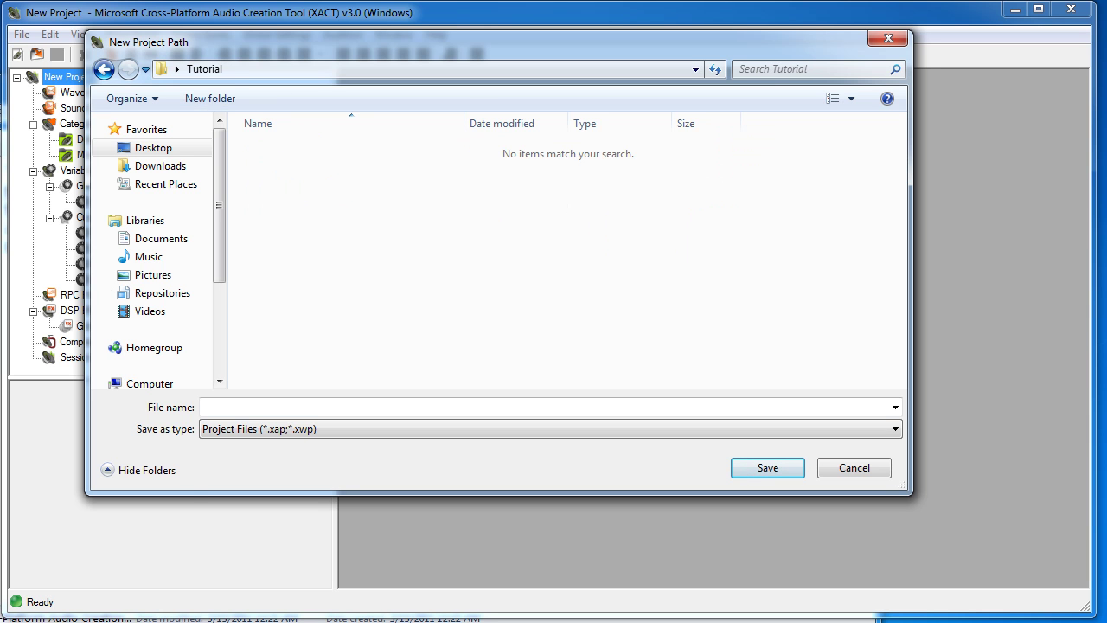
Step: Name the new project AudioTutorial and save it in the Tutorial folder
left_click(240, 404)
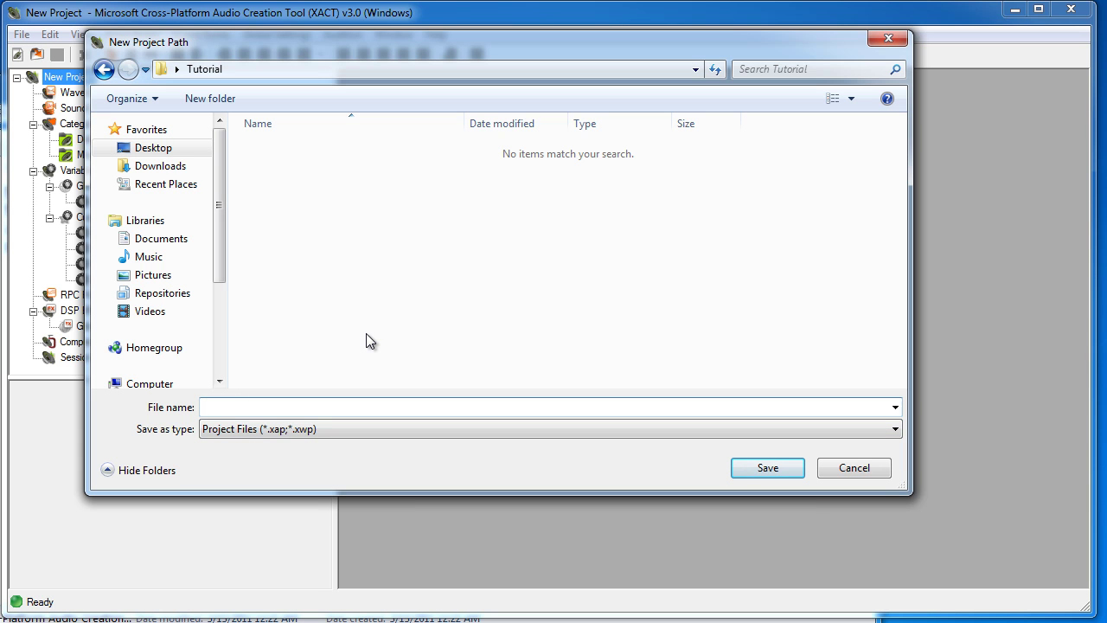
type("AudioTutorial")
key("Return")
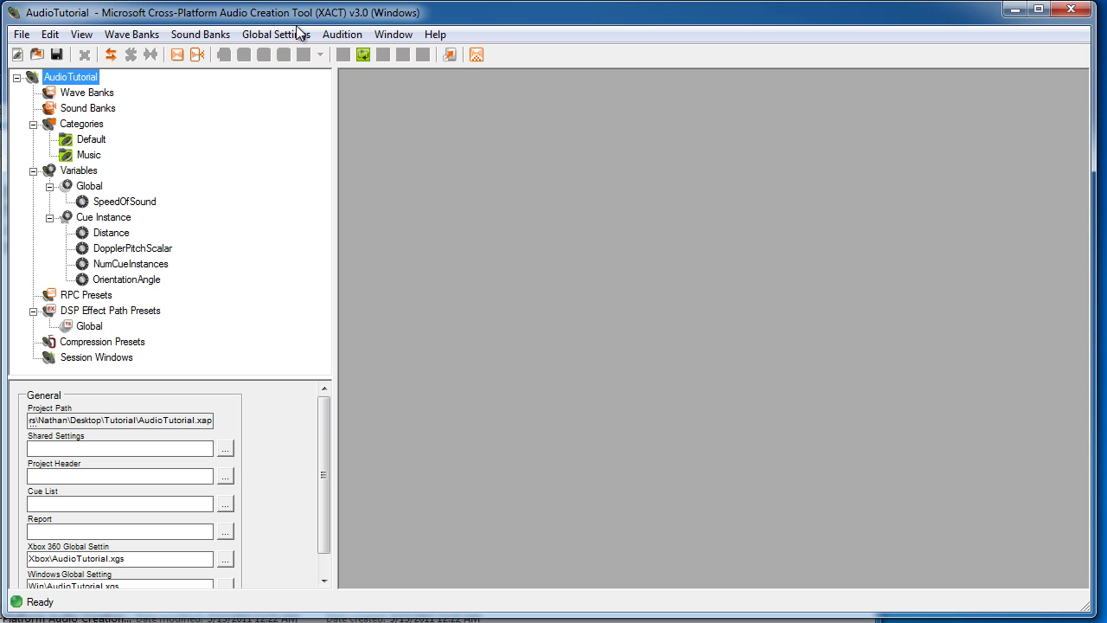
Step: Add a new wave bank to the AudioTutorial project, keeping its default name
left_click(87, 92)
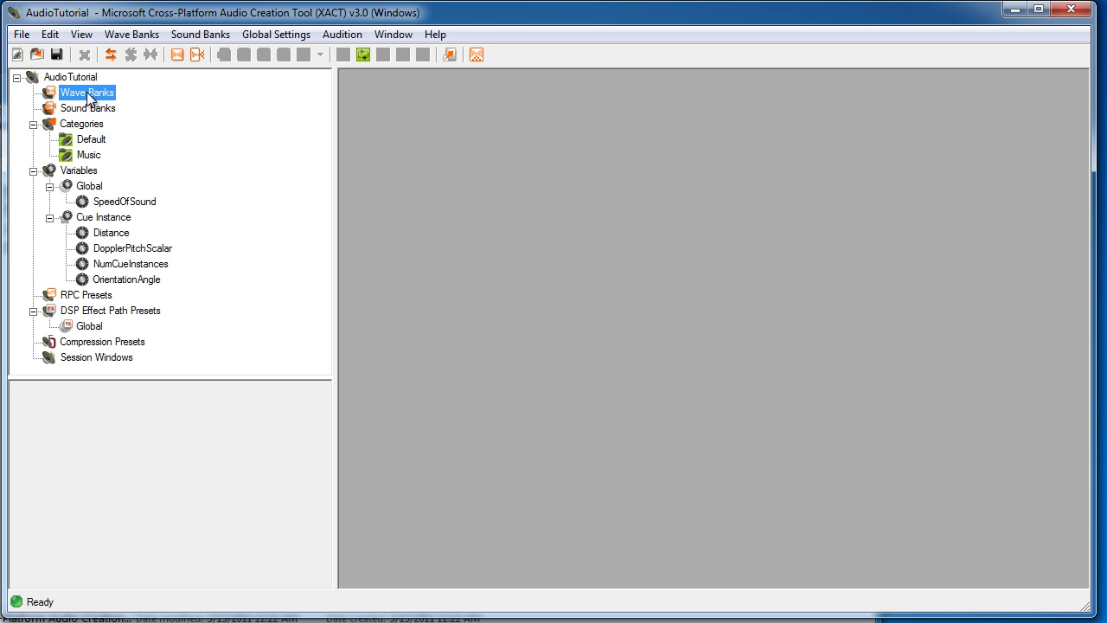
right_click(88, 94)
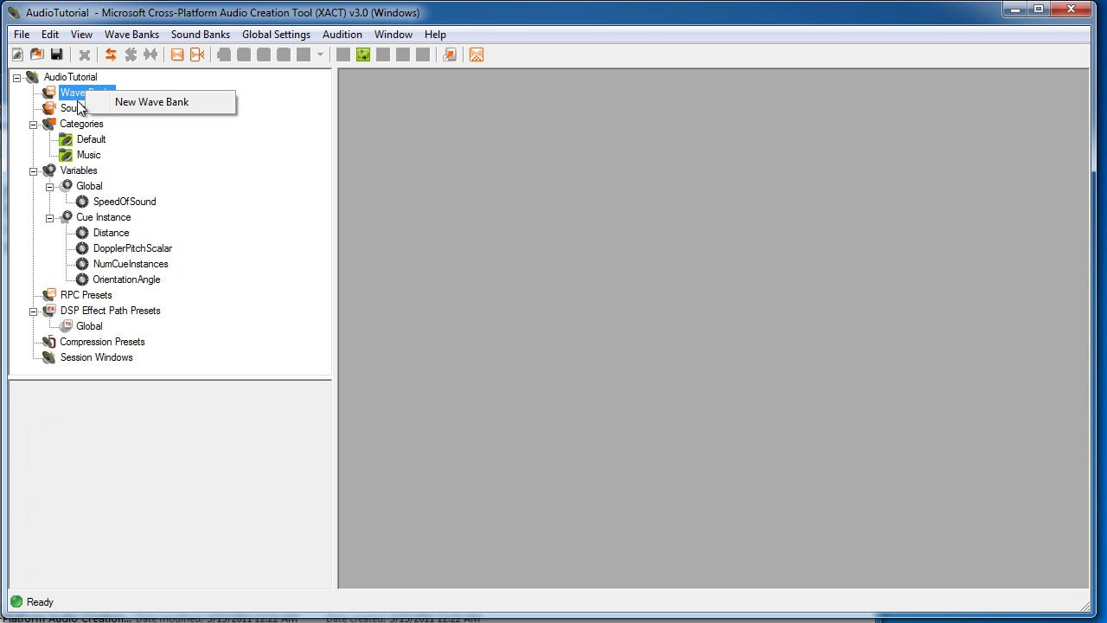
left_click(80, 94)
right_click(94, 91)
left_click(115, 101)
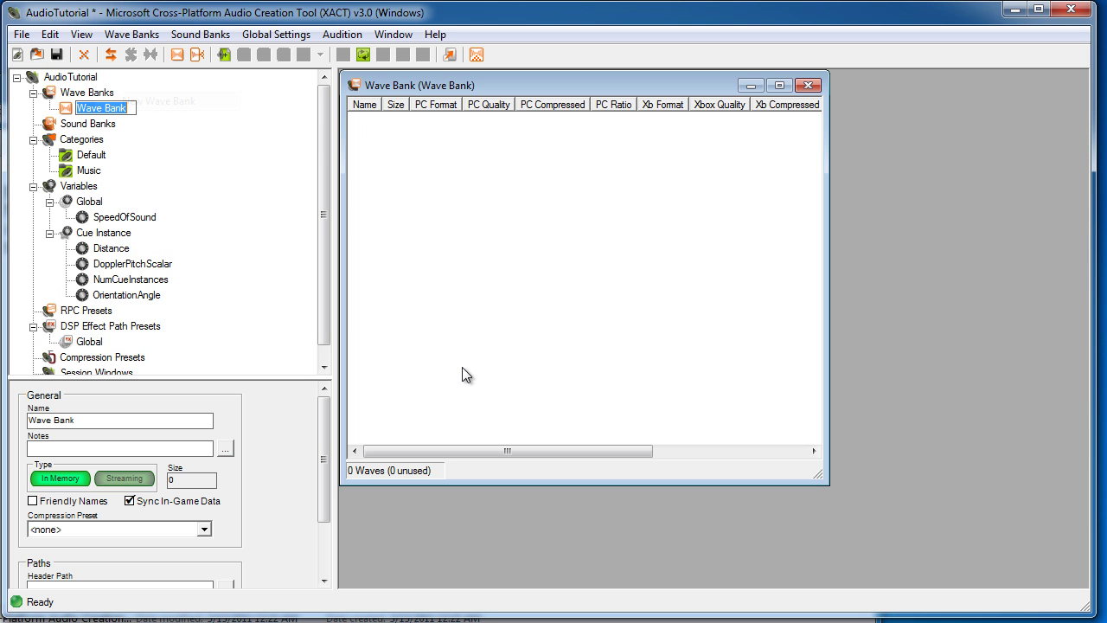
Step: Add a new sound bank to the project and move its window off the wave bank's column headers
right_click(110, 125)
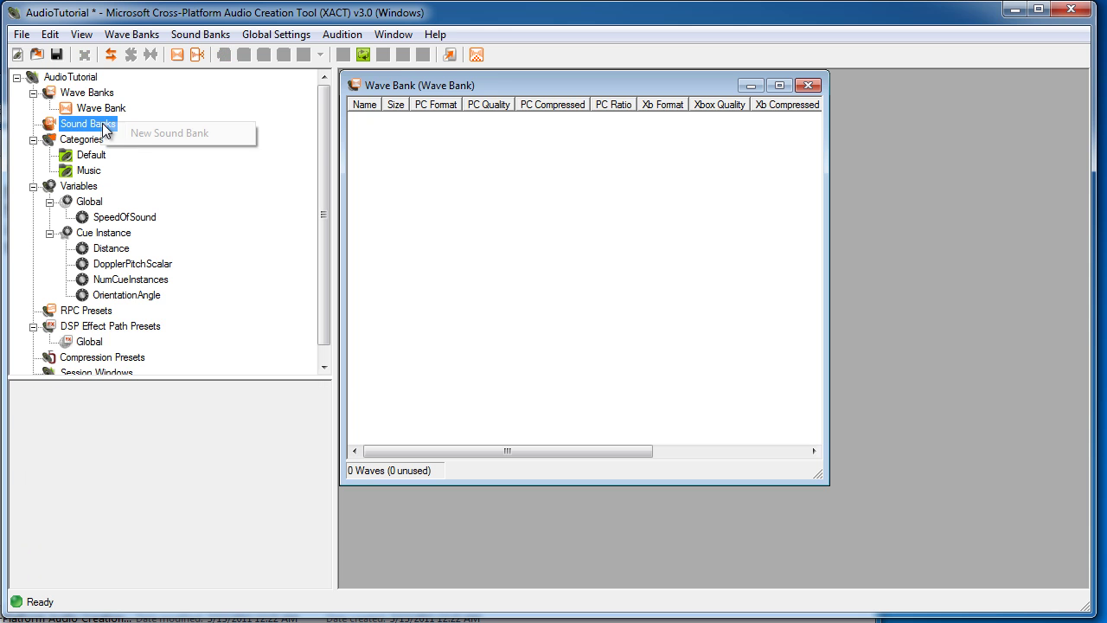
left_click(139, 136)
left_click(82, 123)
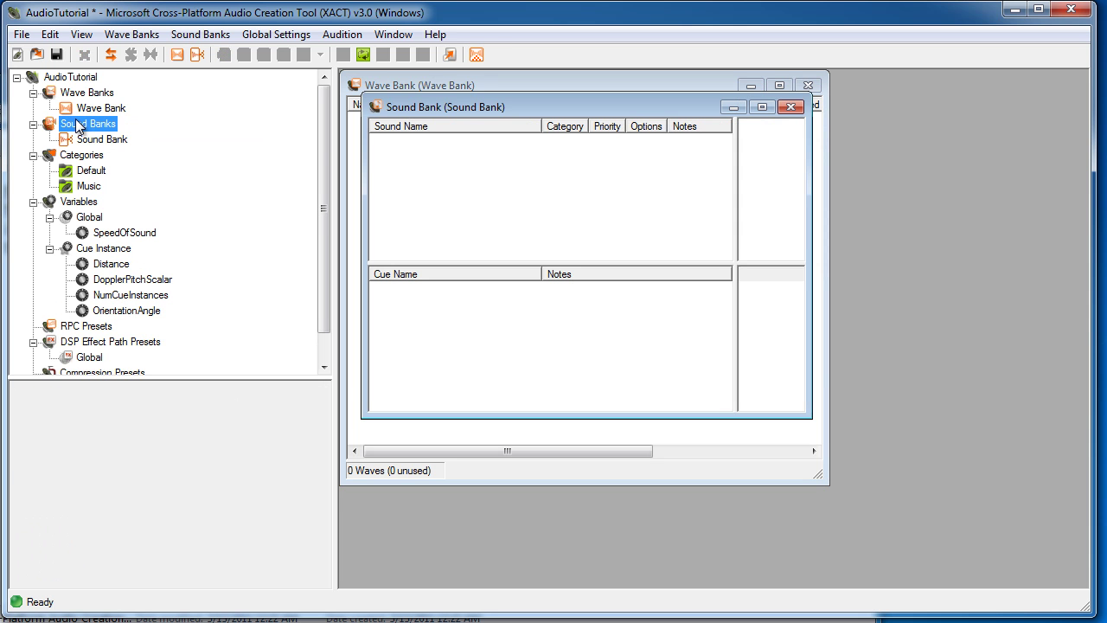
left_click_drag(589, 108, 666, 248)
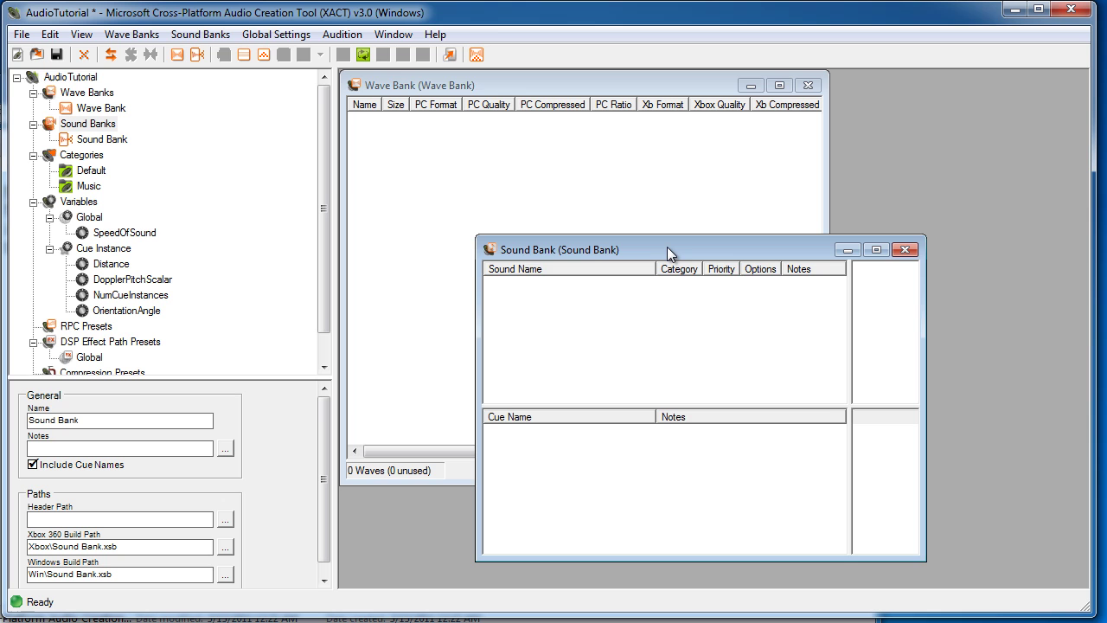
Step: Examine the wave bank and the sound bank alternately, comparing their windows and properties
left_click(480, 87)
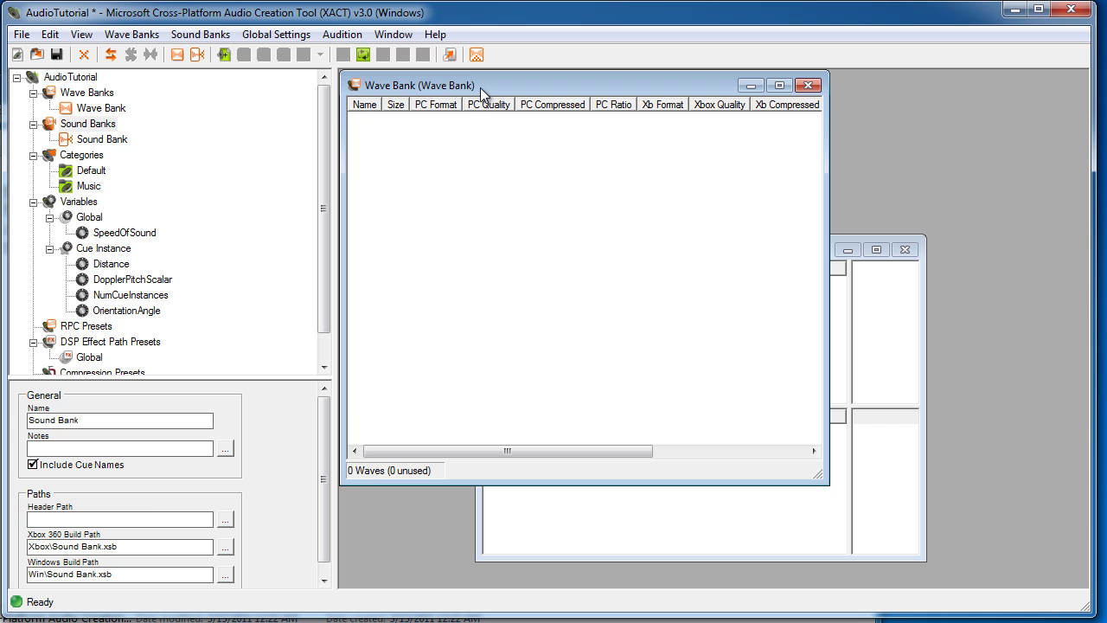
left_click(98, 108)
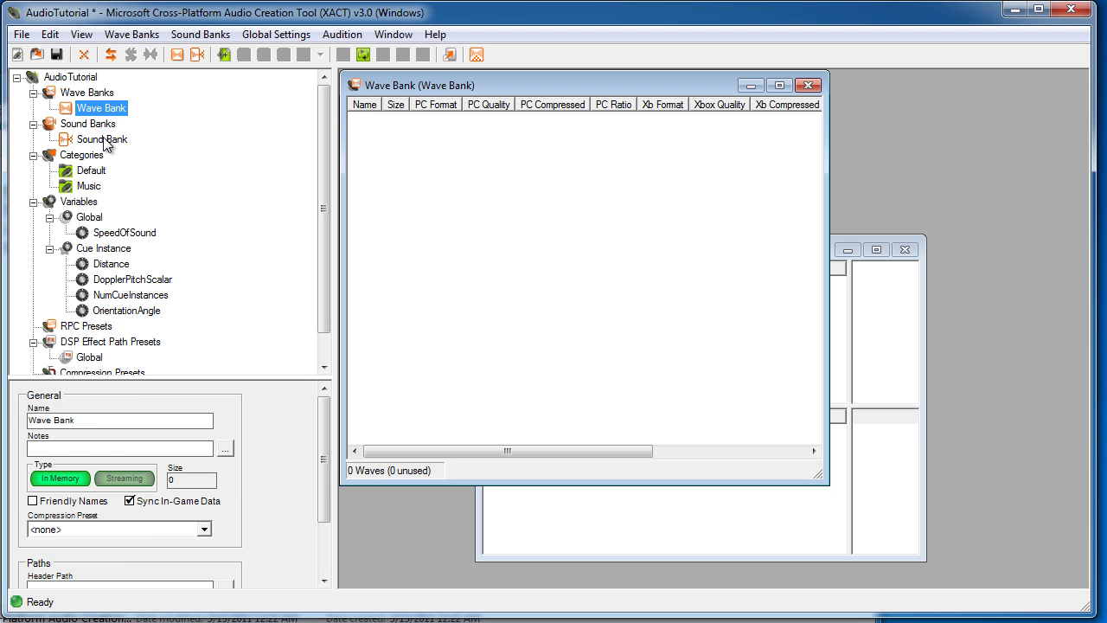
left_click(104, 140)
left_click(115, 111)
left_click(111, 142)
left_click(105, 111)
left_click(109, 143)
left_click(96, 110)
Step: Insert the Desktop files LoopsTutorial-Extended.wav and menu3.wav into the wave bank, checking the accepted sound file types
right_click(444, 166)
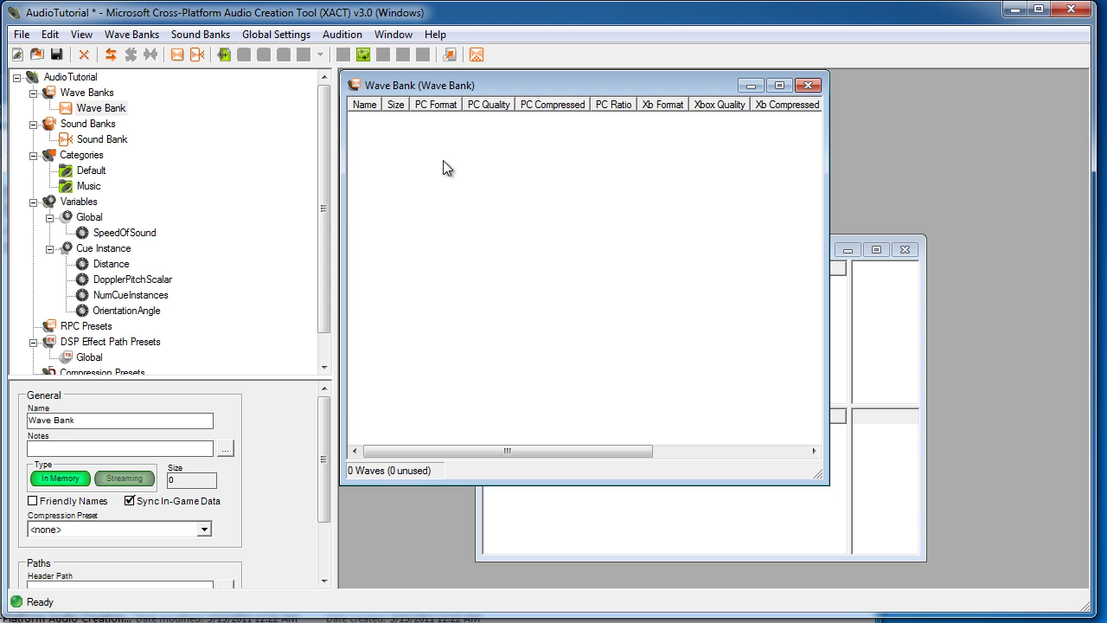
left_click(467, 238)
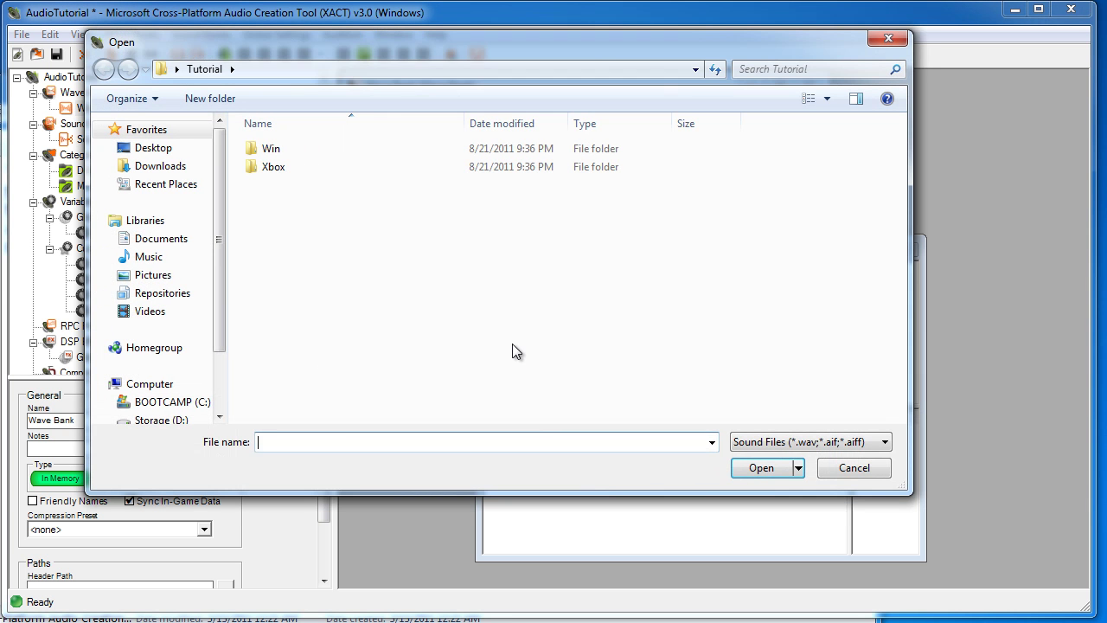
left_click_drag(296, 52, 333, 61)
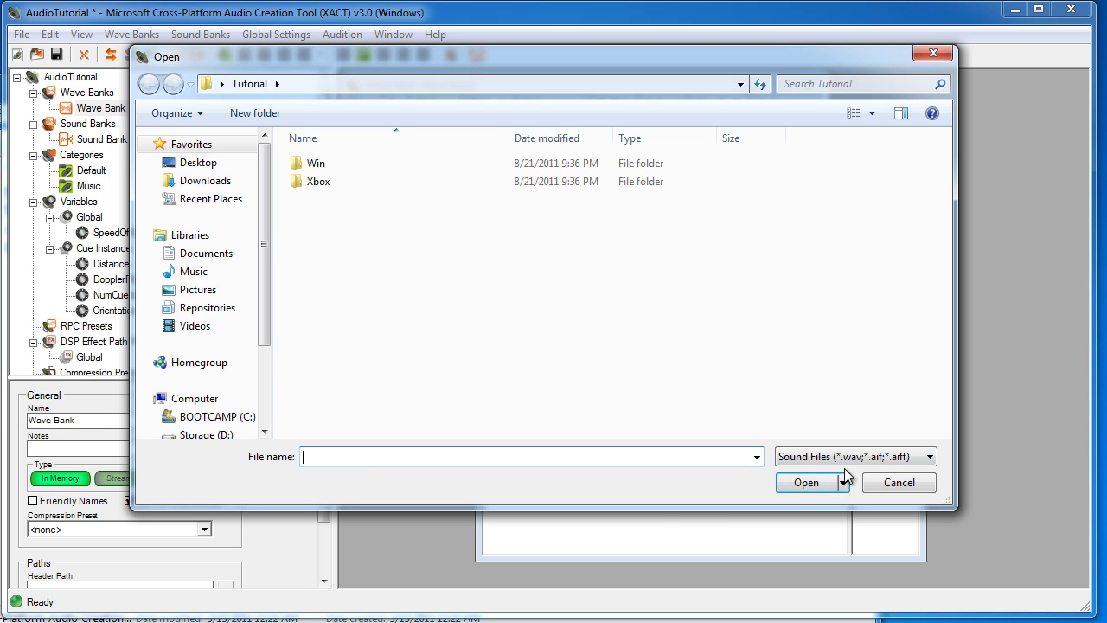
left_click(879, 457)
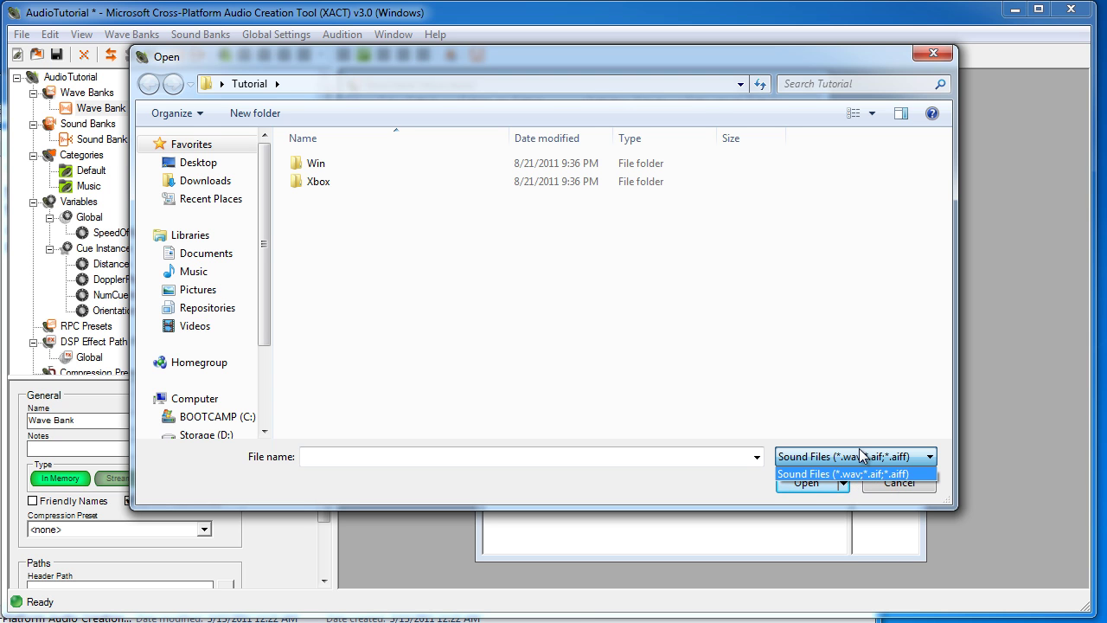
left_click(865, 456)
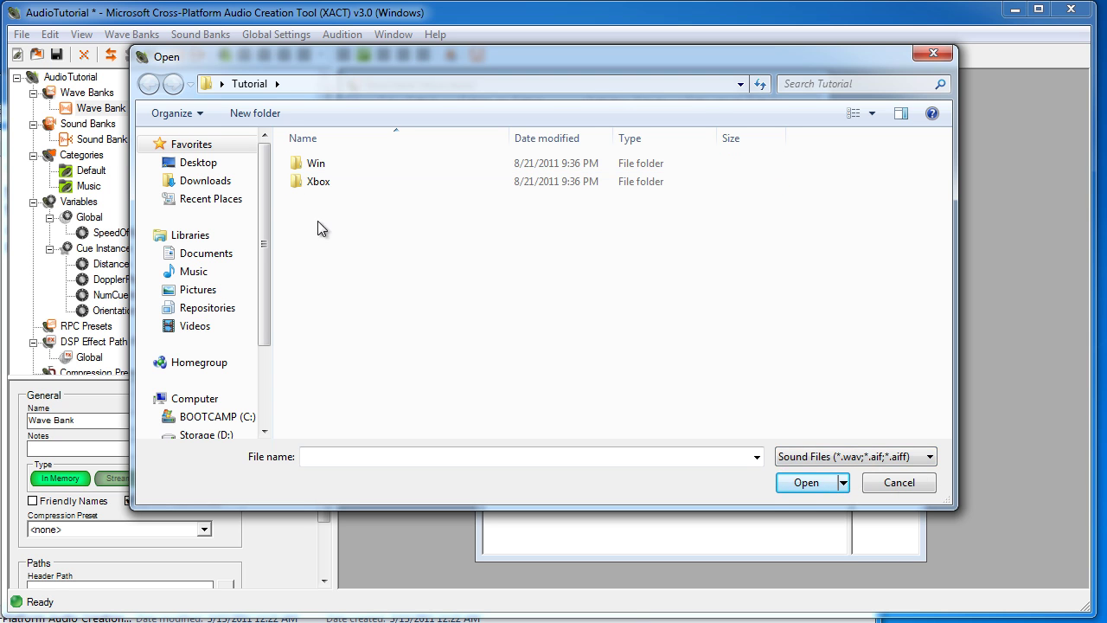
left_click(198, 163)
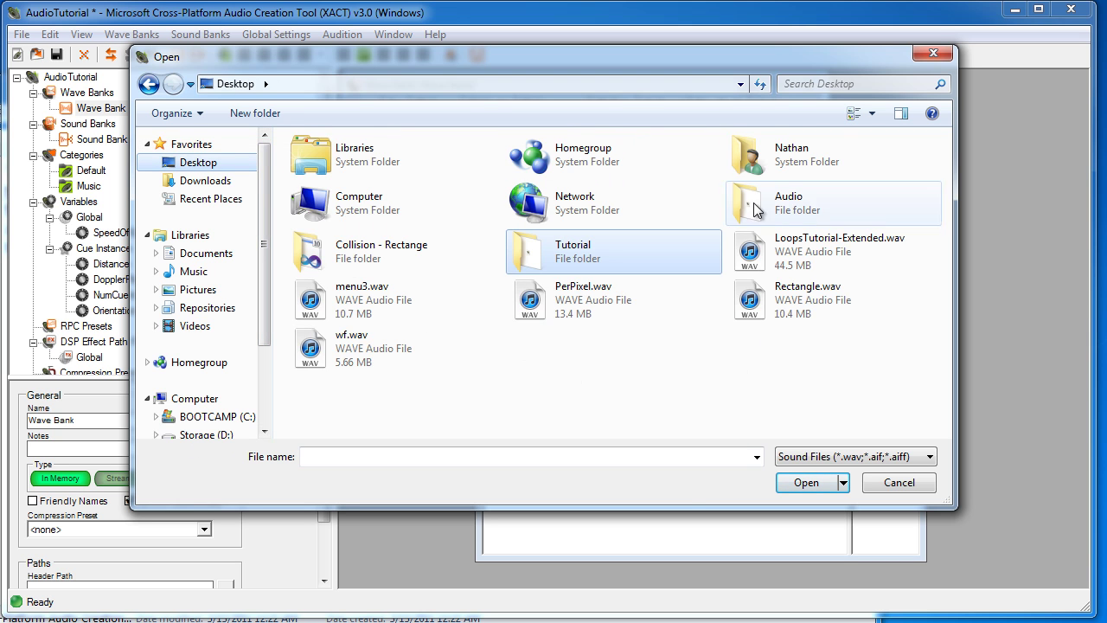
left_click(378, 300)
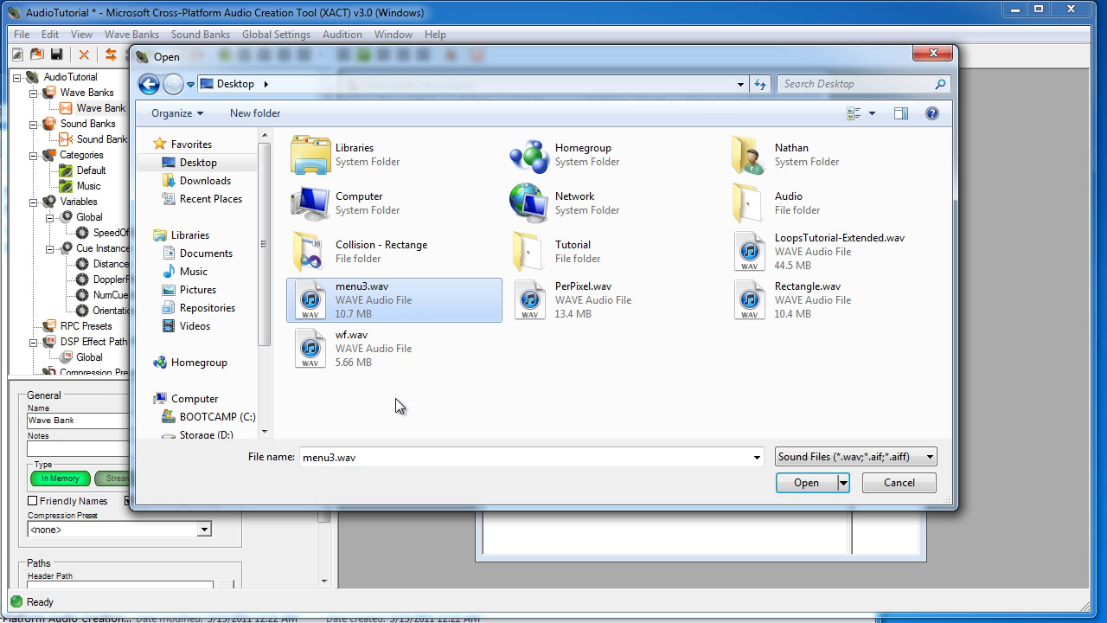
left_click(744, 264, "ctrl")
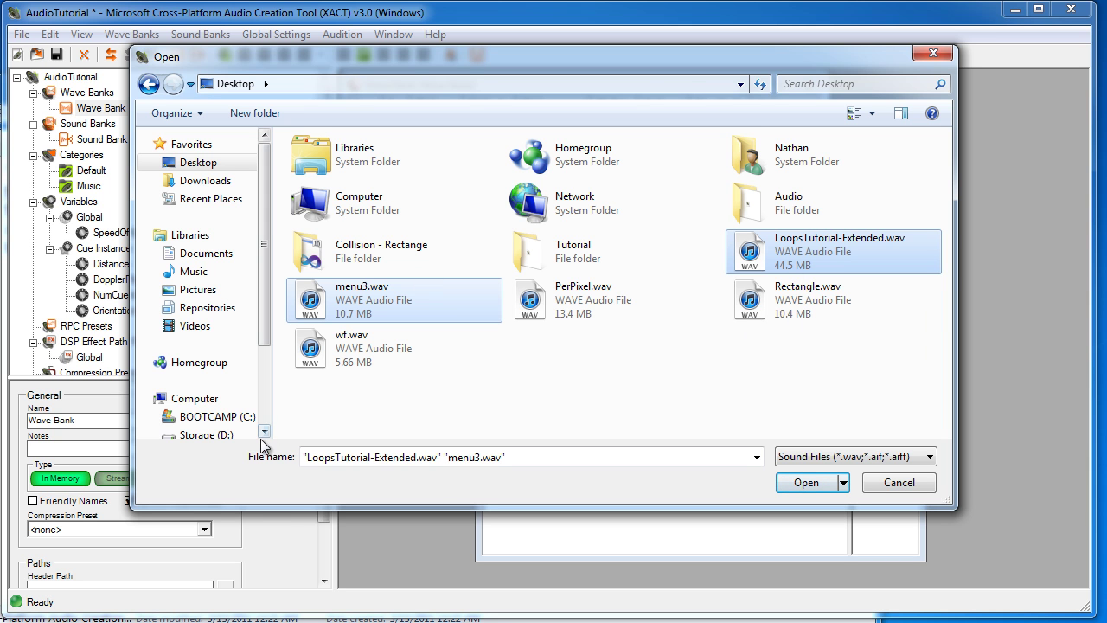
left_click(819, 484)
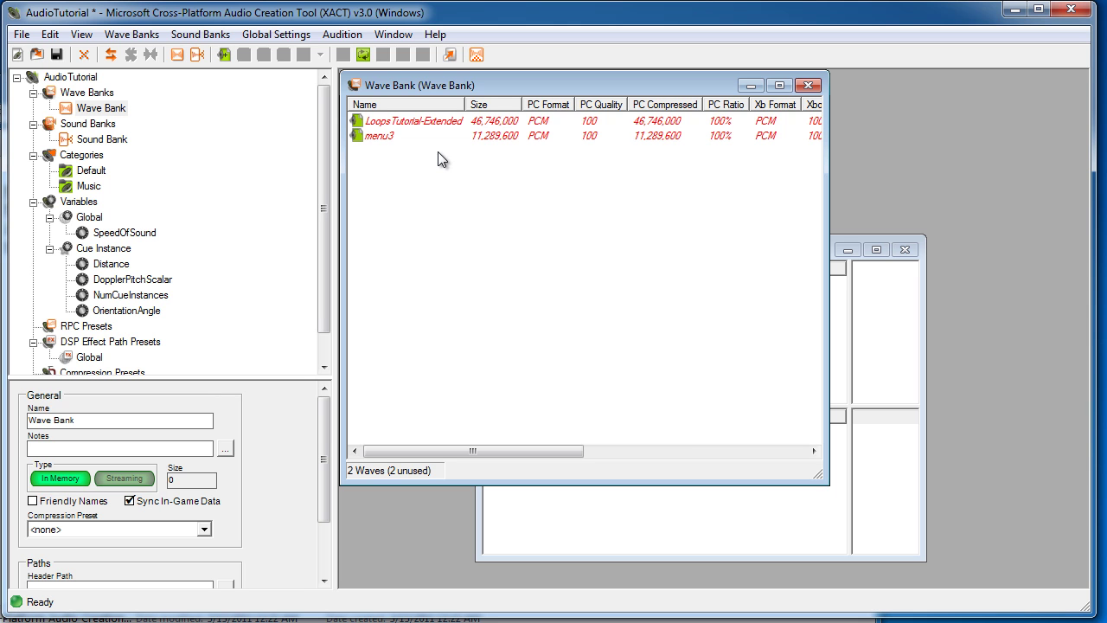
Step: Bring the Sound Bank window forward and place it below the wave entries so both banks' lists are accessible
left_click(582, 539)
left_click_drag(599, 246, 466, 265)
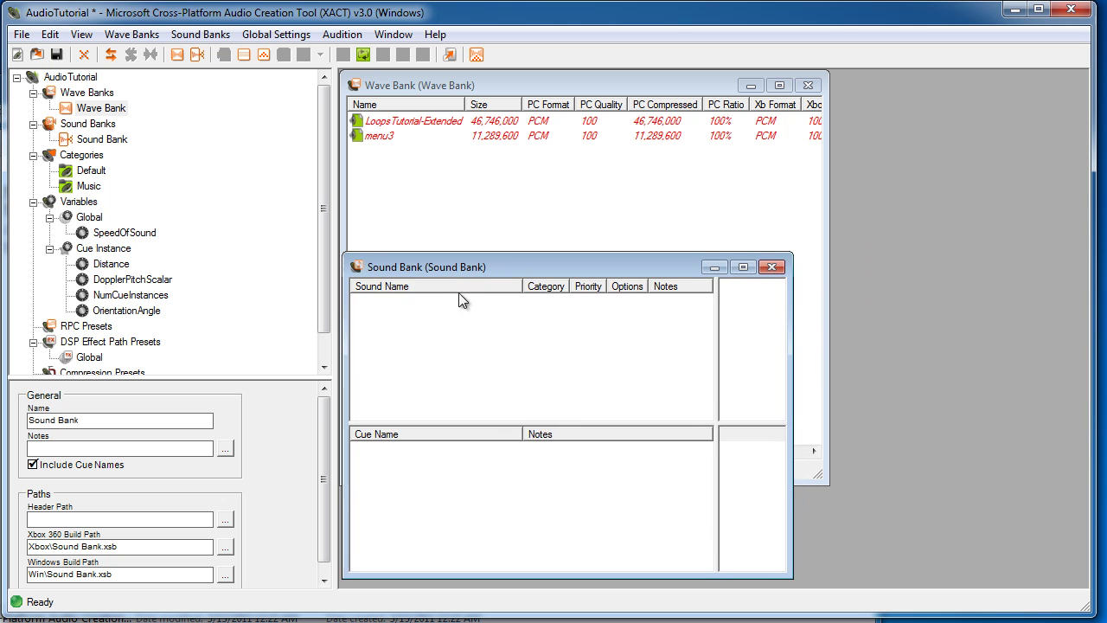
Step: Add a new sound to the sound bank and name it Menu
right_click(457, 305)
left_click(512, 398)
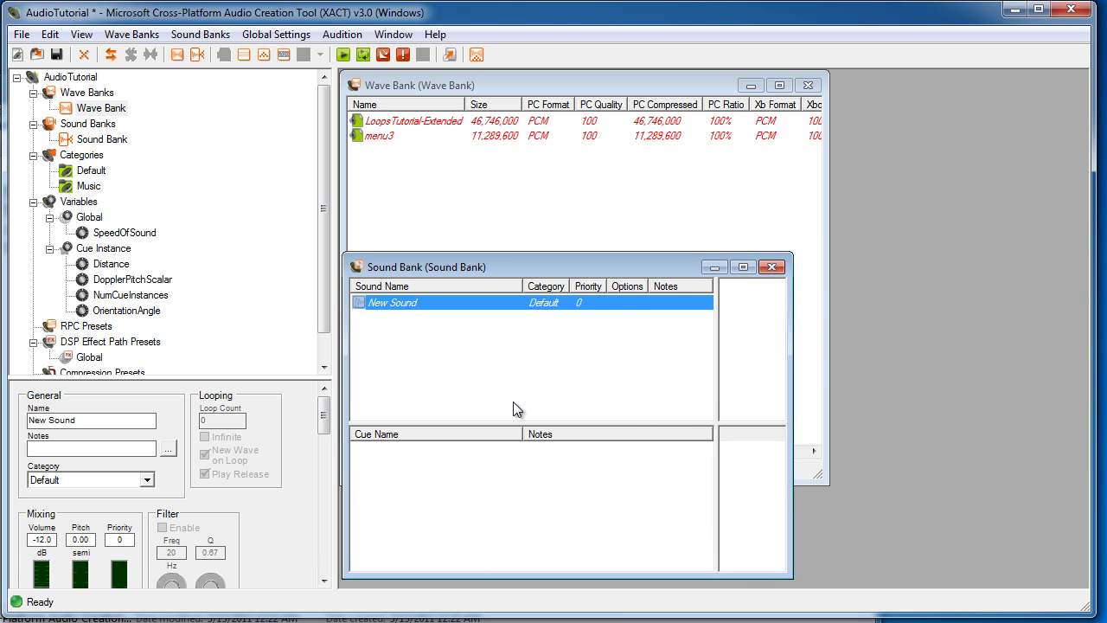
left_click(64, 421)
left_click_drag(107, 420, 29, 421)
type("Menu")
key("Return")
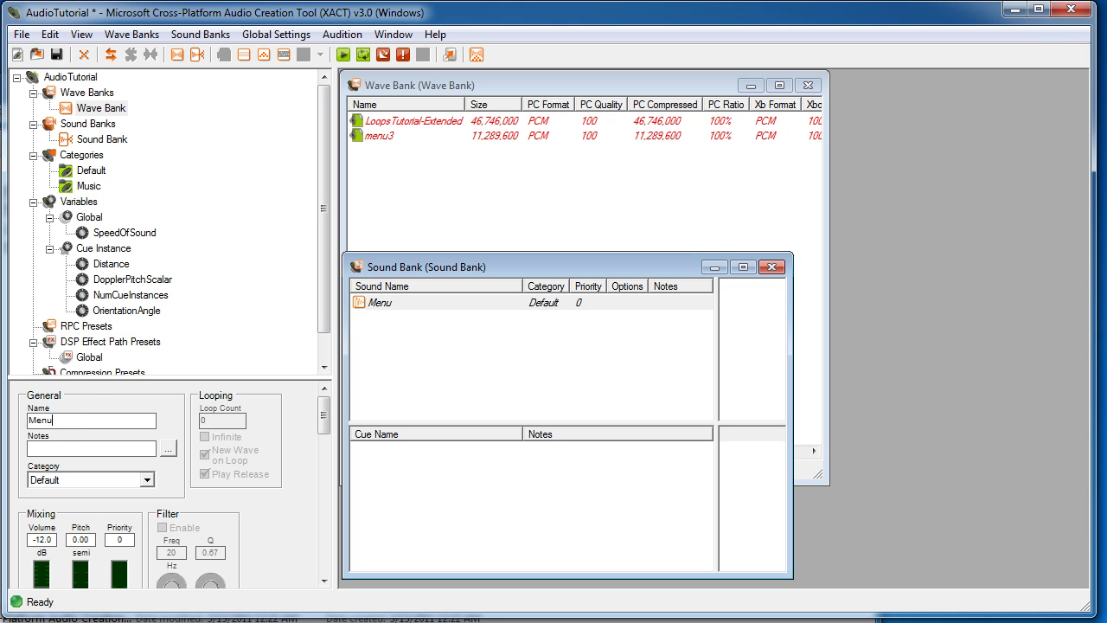
left_click(402, 337)
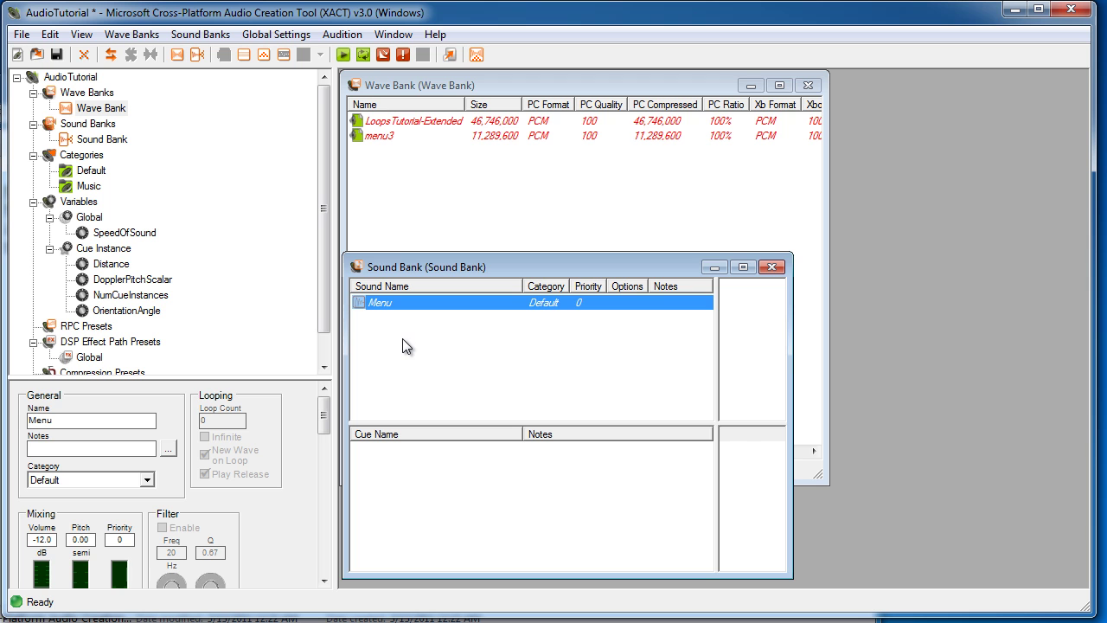
Step: Move the Wave Bank window clear of the sound list, assign the menu3 wave to the Menu sound and widen the Sound Bank window
left_click(385, 137)
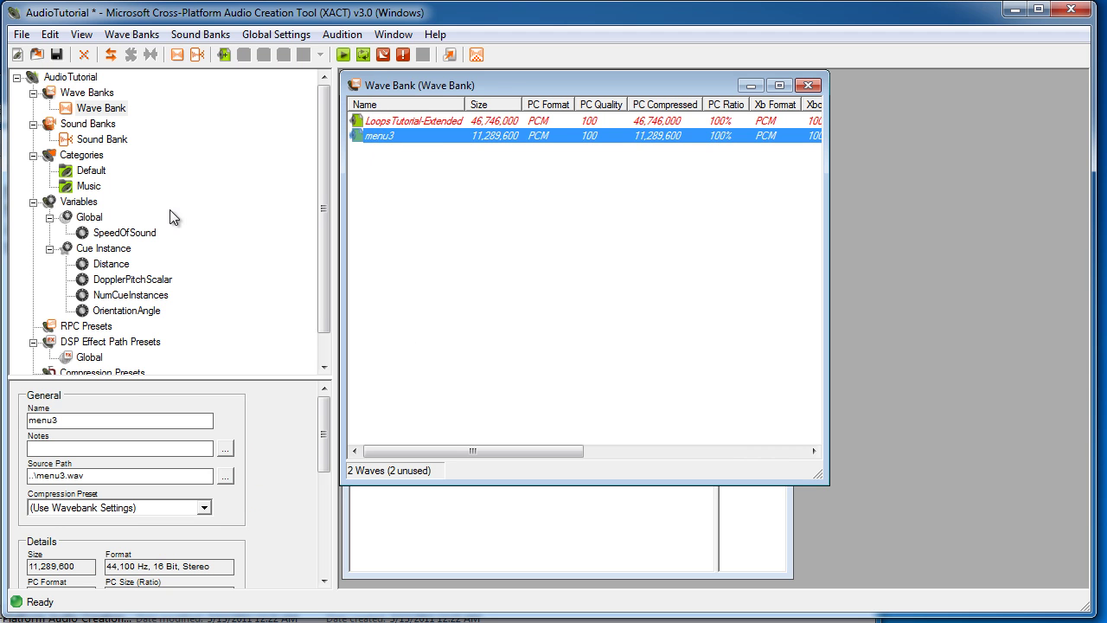
left_click_drag(406, 85, 665, 99)
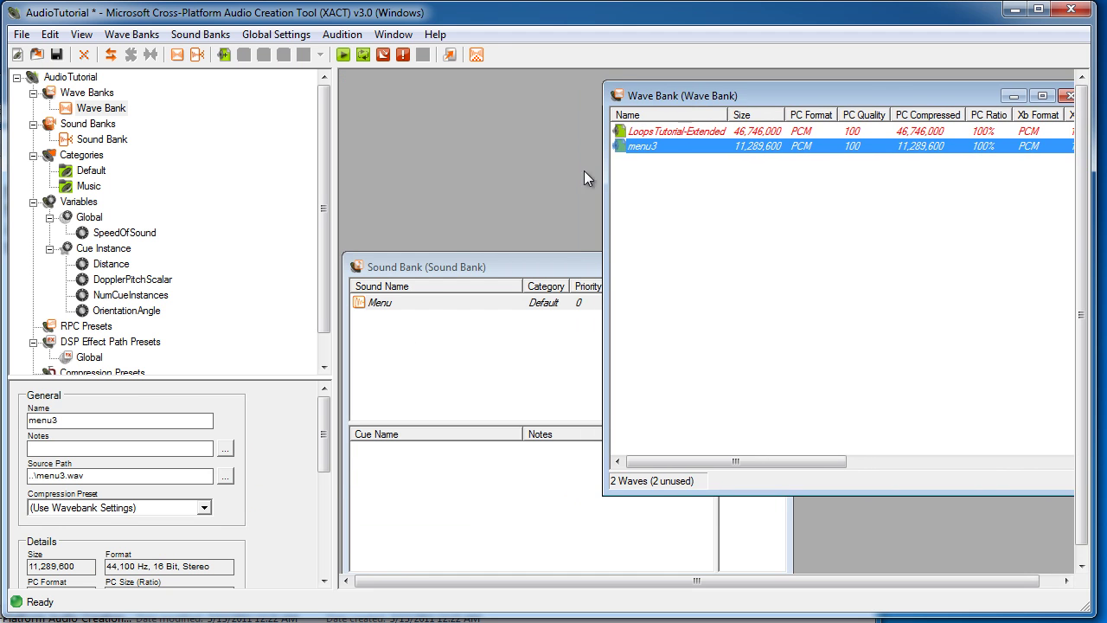
left_click(430, 299)
left_click(668, 227)
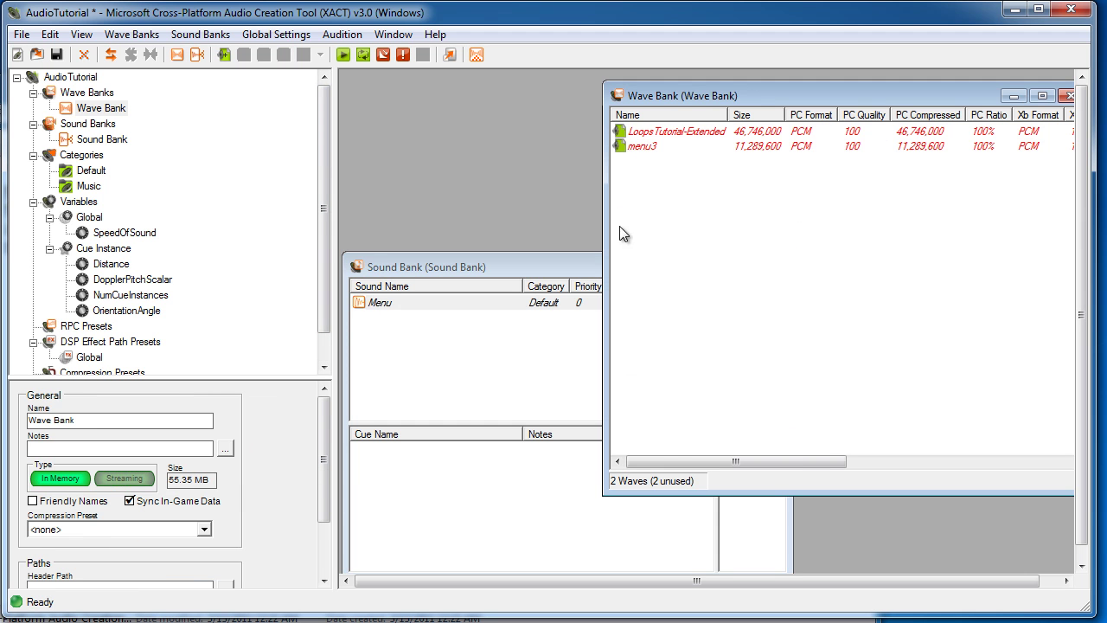
left_click(654, 145)
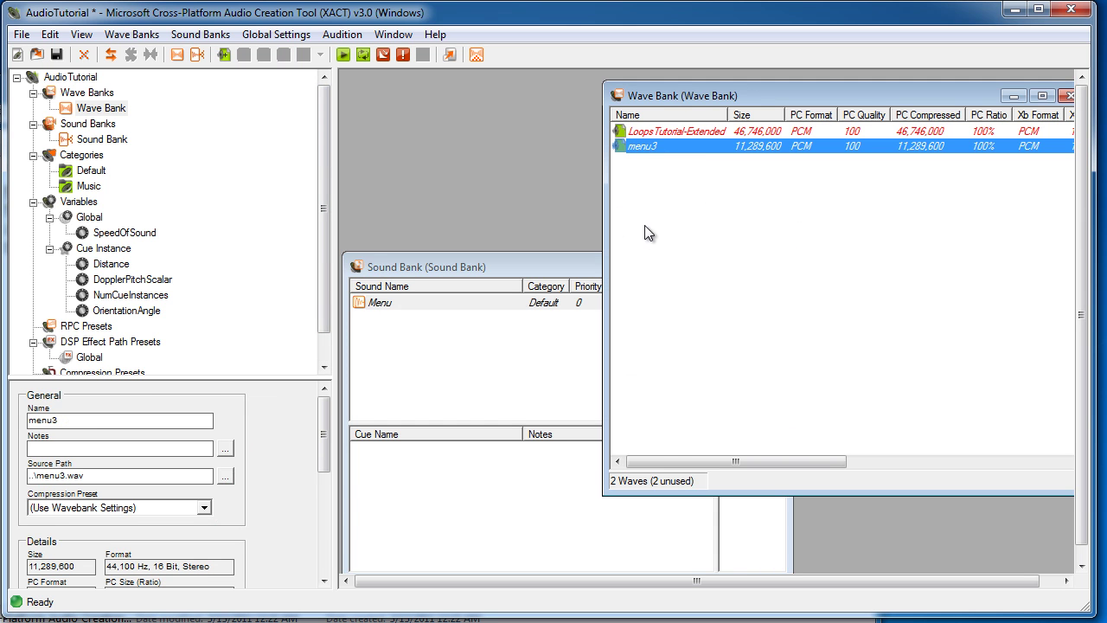
left_click_drag(654, 145, 380, 303)
left_click_drag(792, 365, 968, 364)
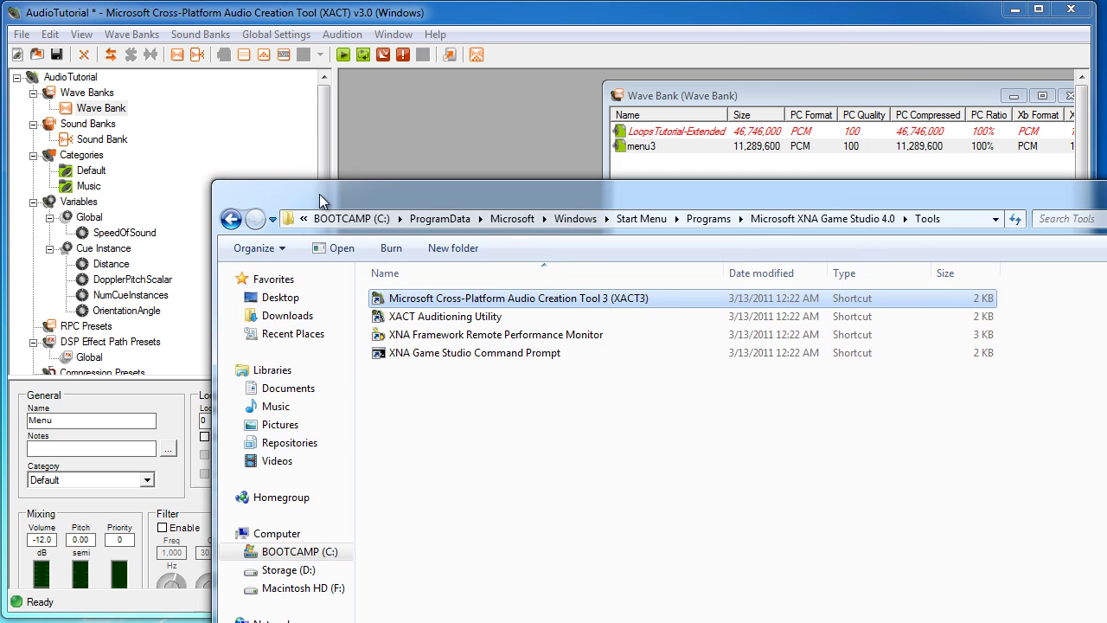
Step: Start the XACT Auditioning Utility from the XNA Game Studio 4.0 Tools folder, return to XACT and briefly audition the Menu sound
left_click_drag(319, 194, 312, 37)
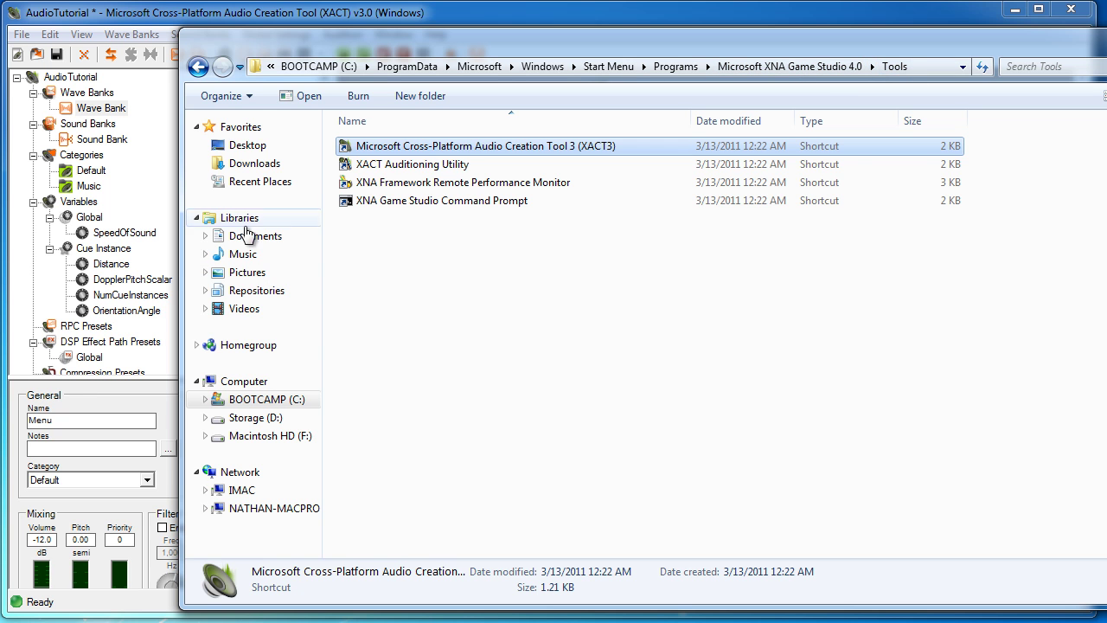
double_click(430, 166)
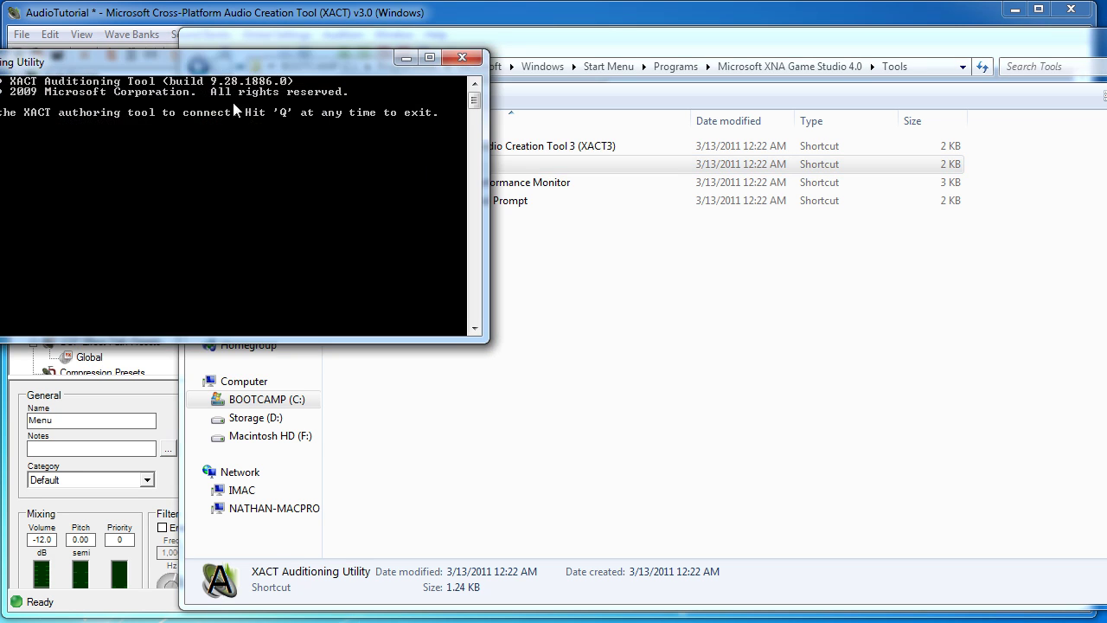
left_click_drag(320, 98, 317, 117)
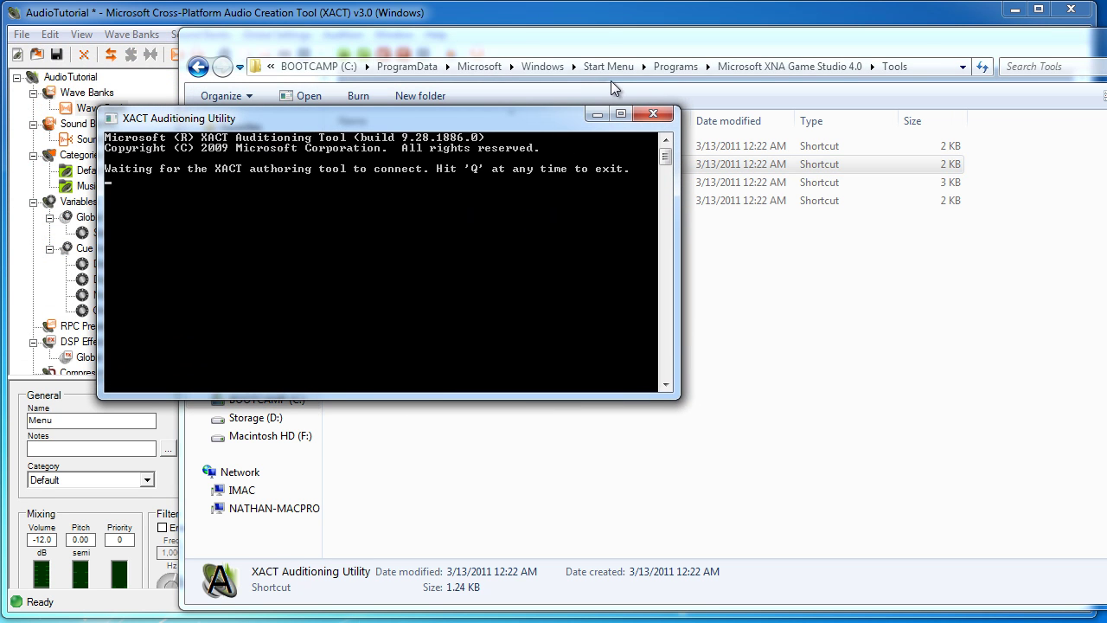
left_click(597, 44)
key("alt+F4")
left_click(299, 501)
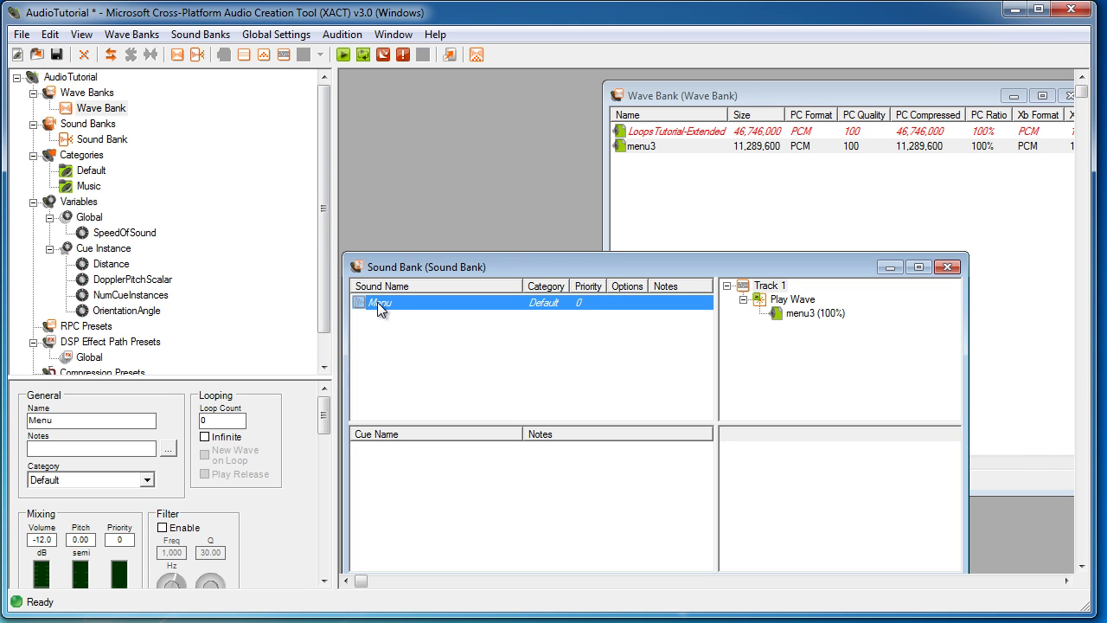
left_click(344, 54)
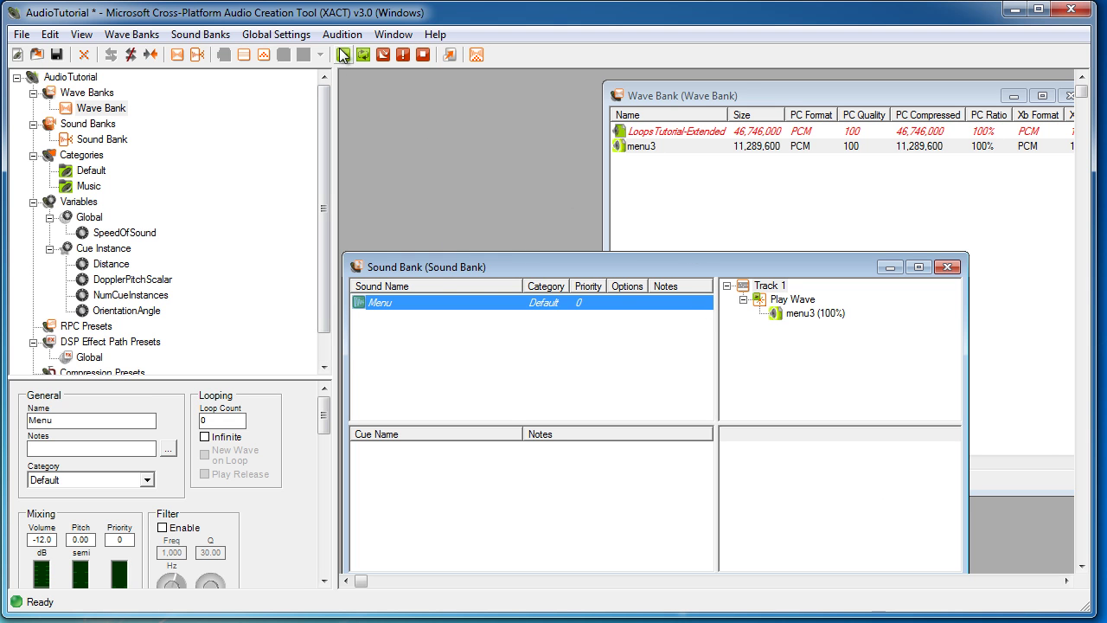
left_click(422, 54)
Step: Add a second sound to the sound bank and name it Loops
left_click(731, 232)
left_click(657, 131)
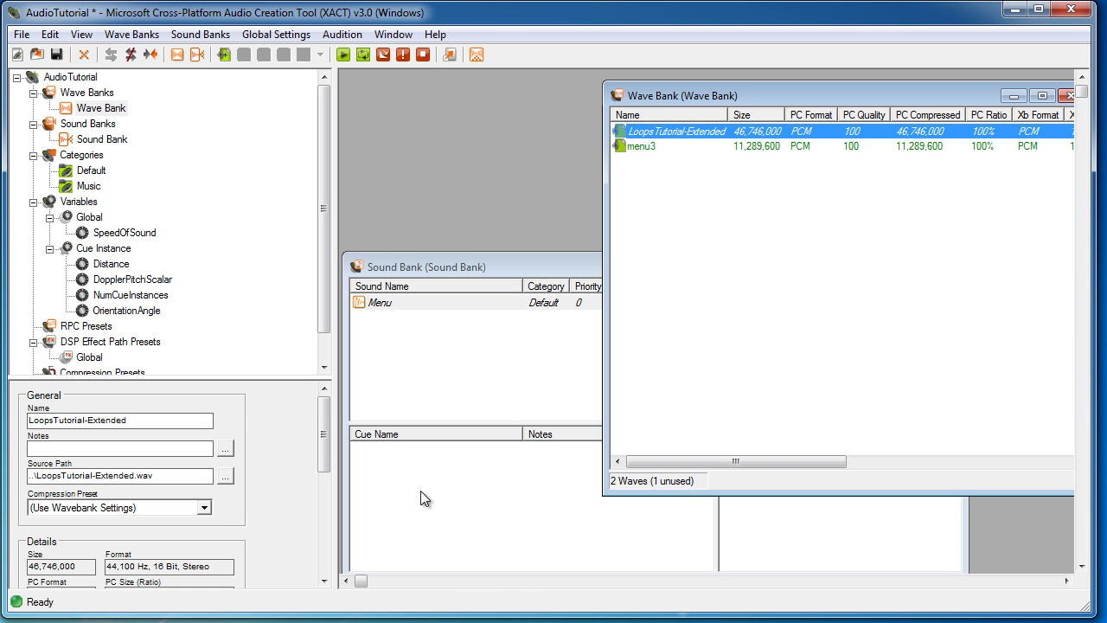
left_click(424, 358)
right_click(424, 359)
left_click(509, 450)
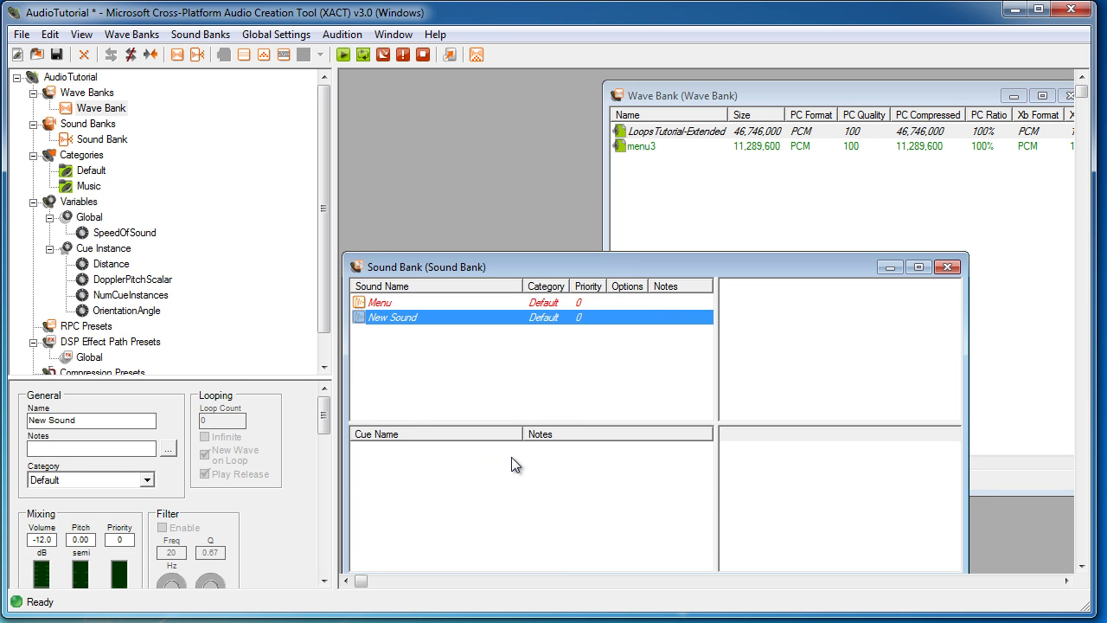
left_click(88, 419)
left_click_drag(88, 420, 39, 400)
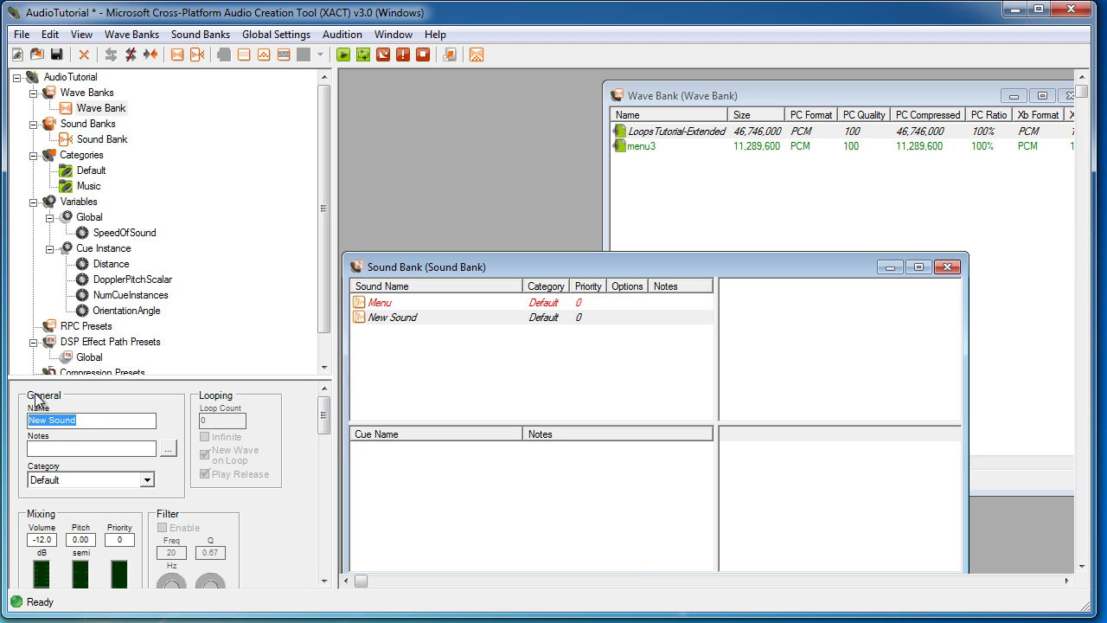
type("Loops")
key("Return")
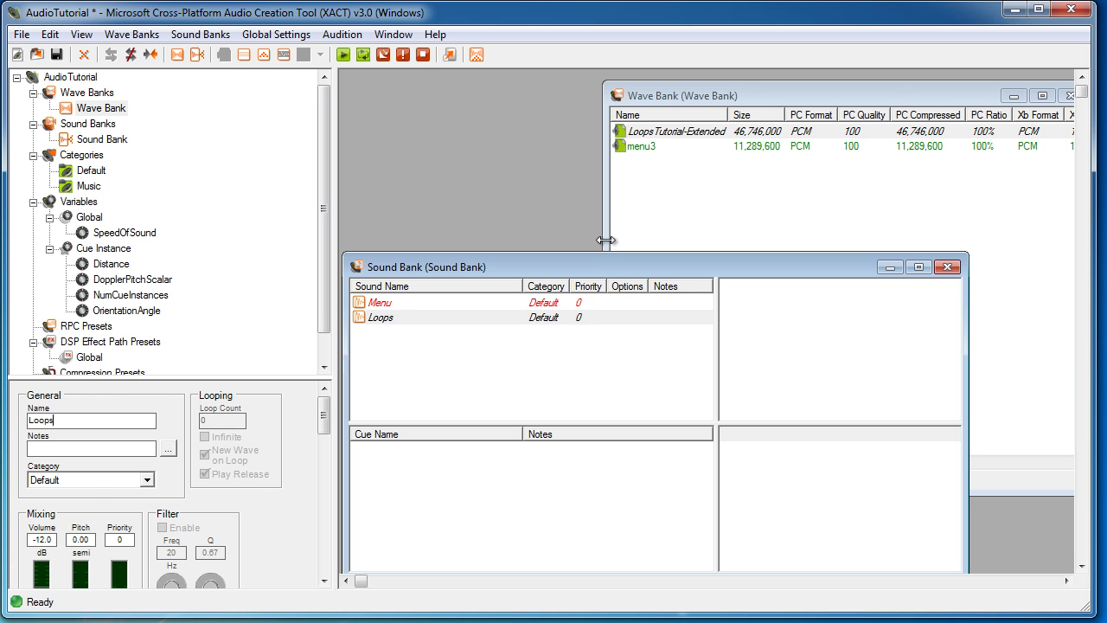
Step: Assign the LoopsTutorial-Extended wave to the Loops sound and return to the Sound Bank window
left_click(664, 163)
left_click_drag(662, 128, 395, 329)
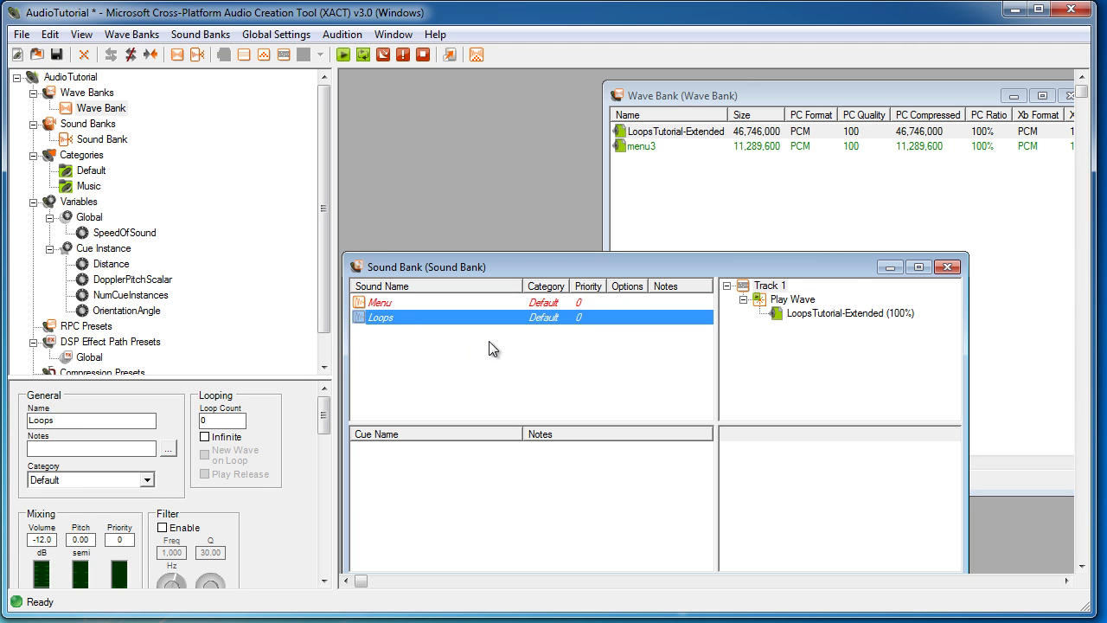
left_click(437, 346)
left_click(796, 198)
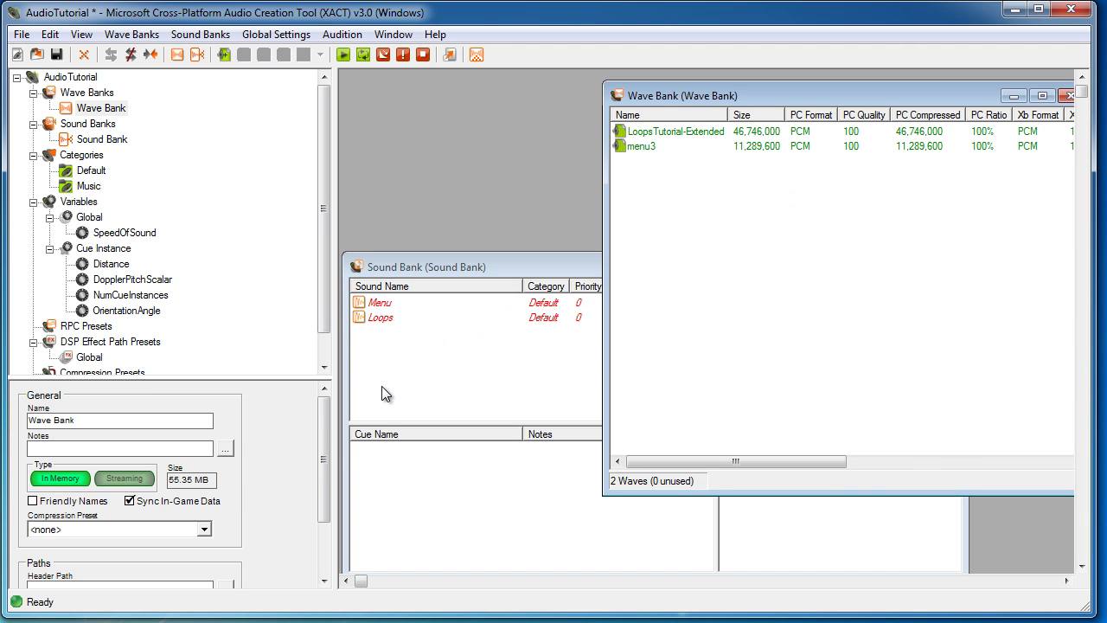
left_click(367, 338)
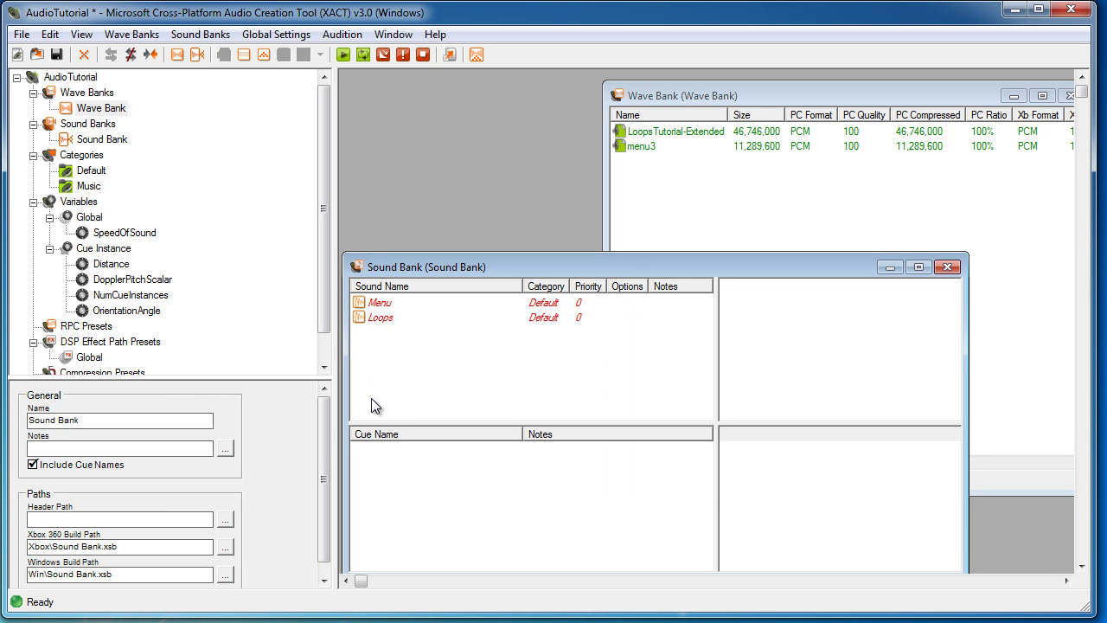
Step: Add a new cue to the sound bank's cue list and name it Menu
right_click(399, 475)
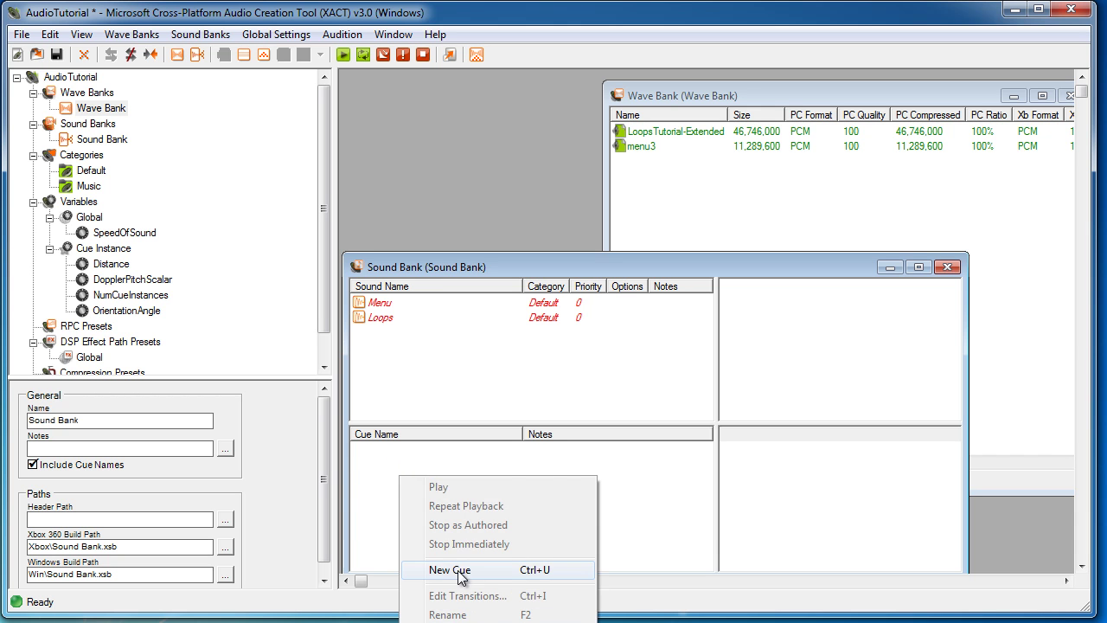
left_click(372, 457)
right_click(395, 485)
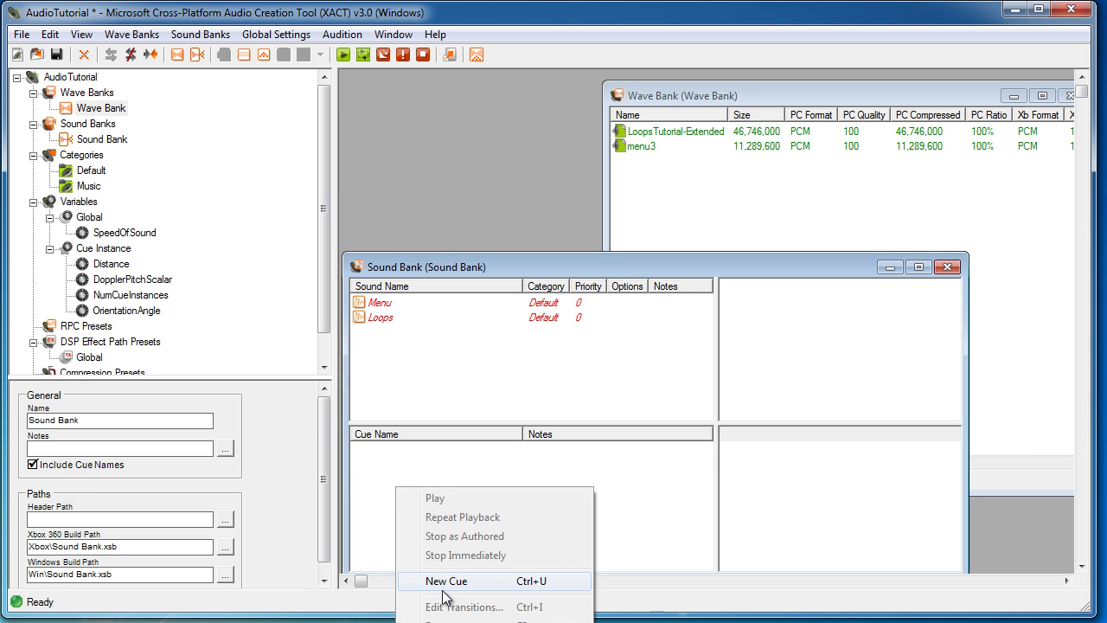
left_click(444, 583)
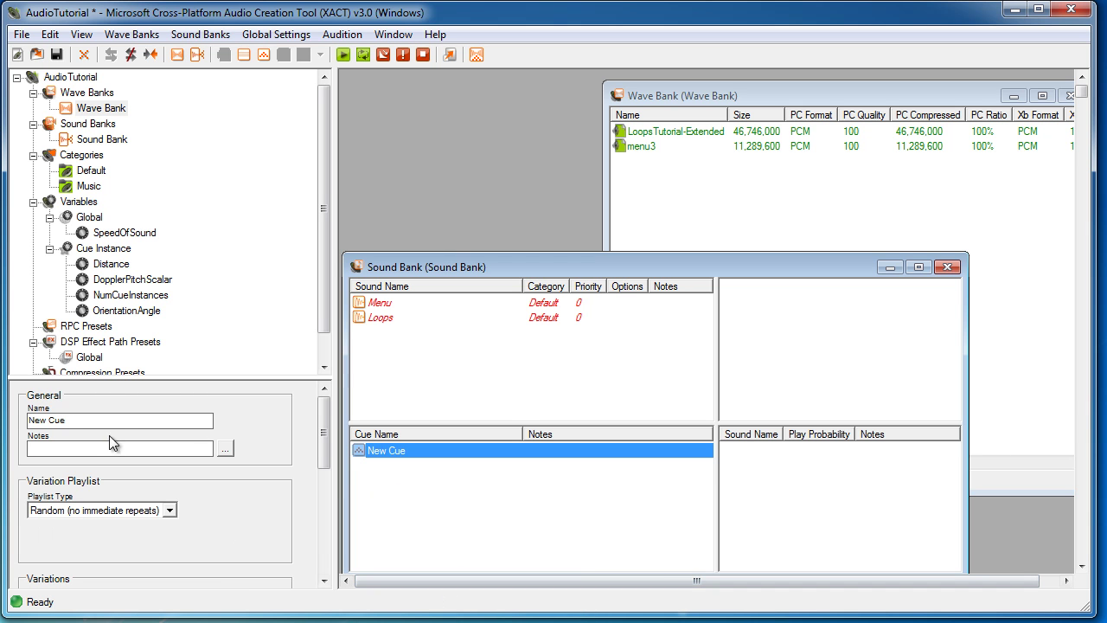
left_click(128, 423)
key("ctrl+a")
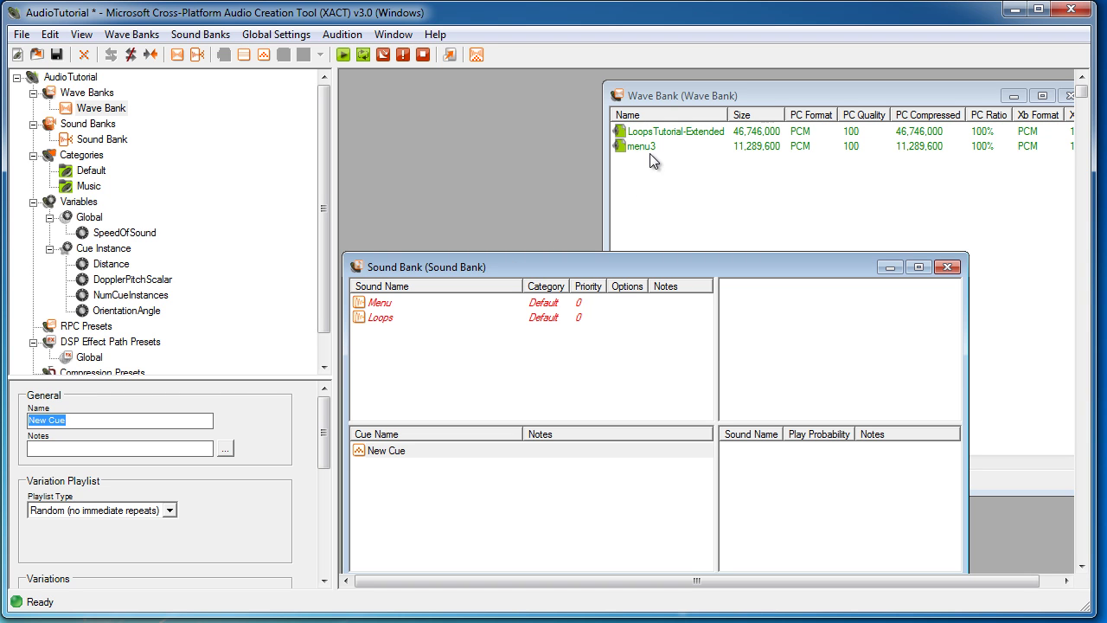
left_click(375, 451)
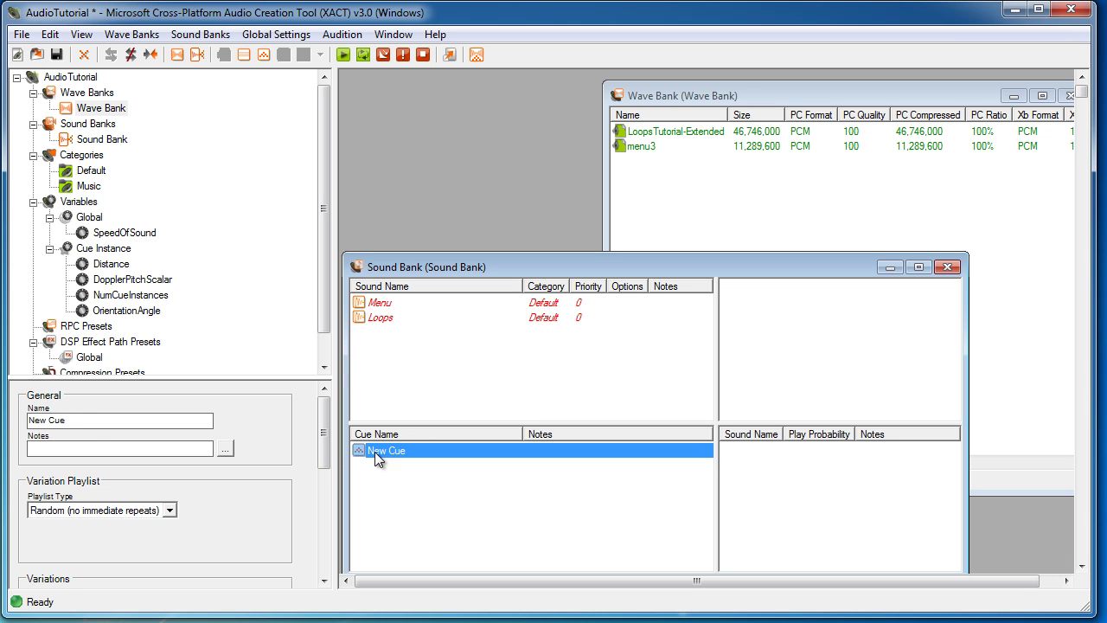
left_click(84, 417)
left_click_drag(65, 419, 21, 425)
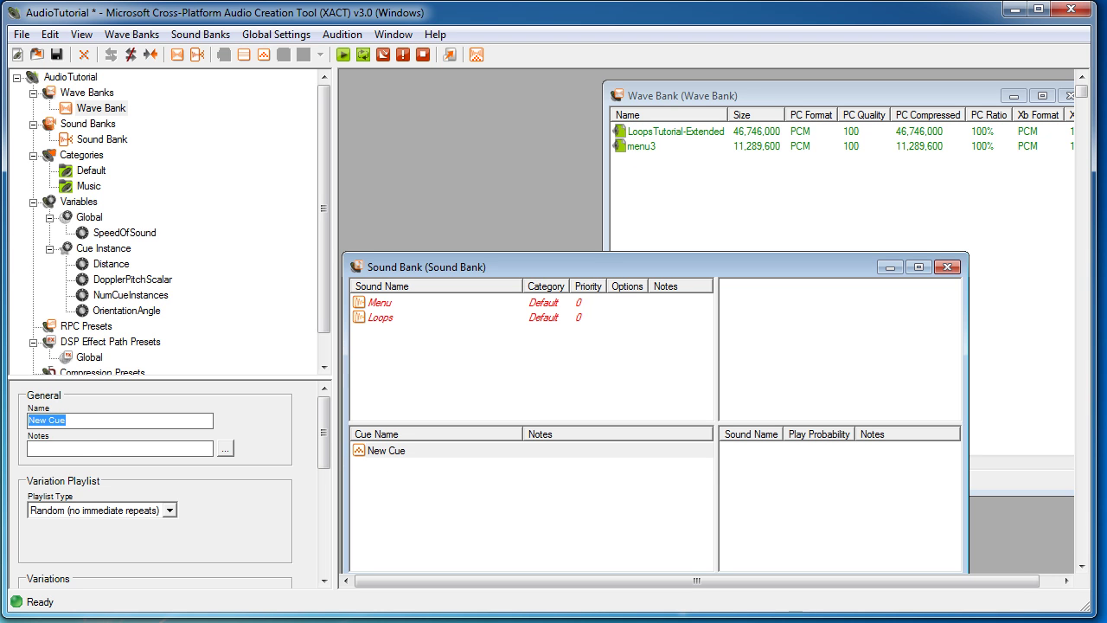
type("Menu")
key("Return")
left_click(387, 469)
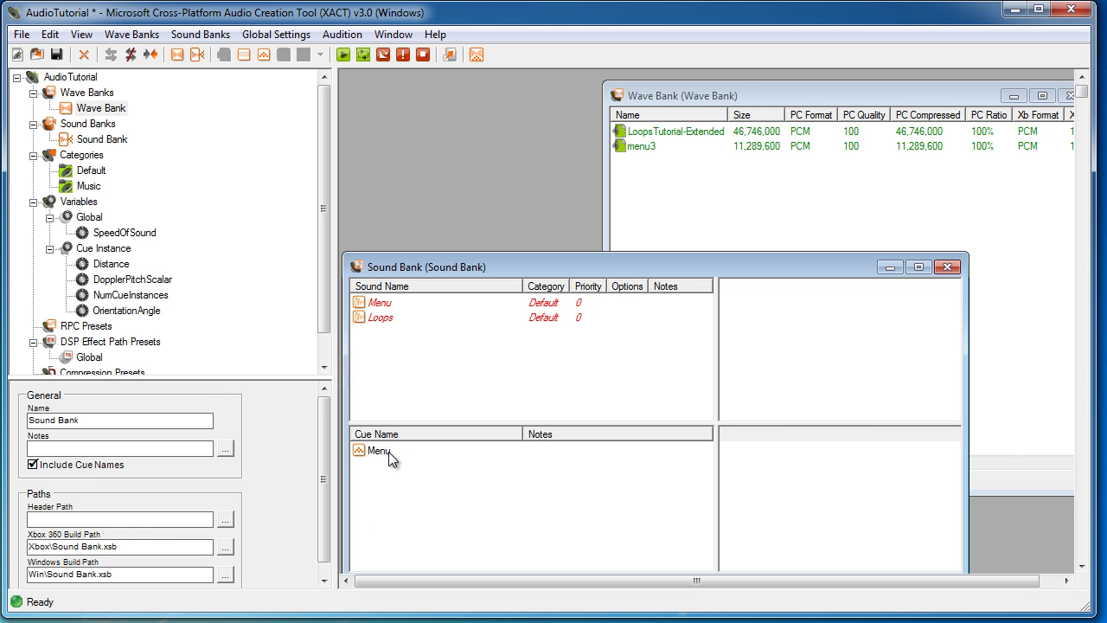
Step: Assign the Menu sound to the Menu cue and review how the cue links to its wave
left_click(381, 452)
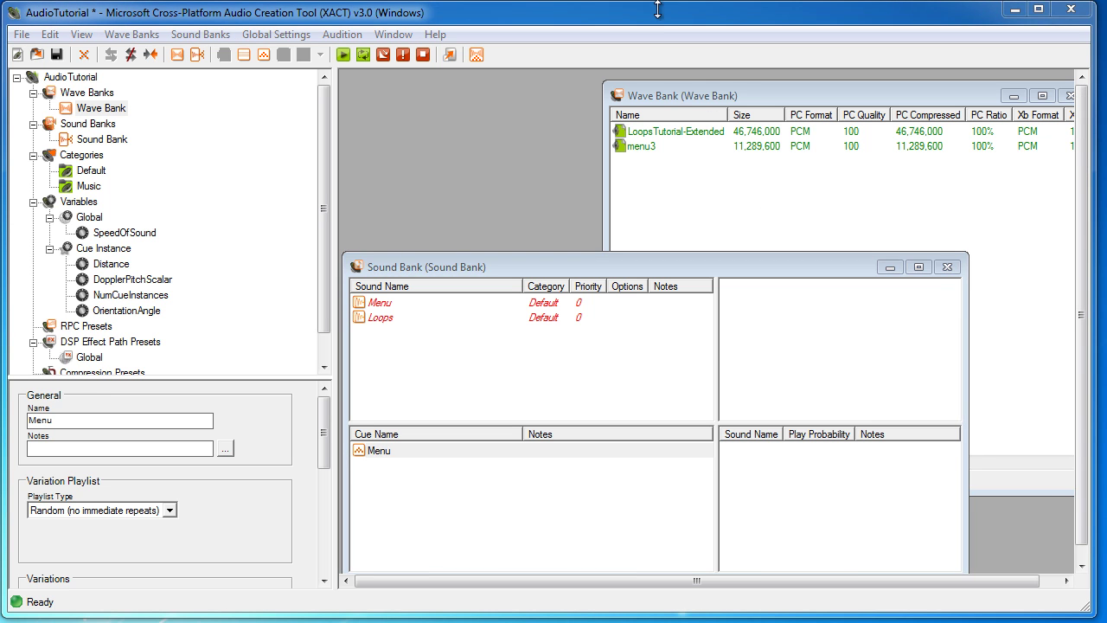
left_click(400, 370)
left_click(377, 454)
left_click(383, 303)
left_click_drag(383, 303, 378, 460)
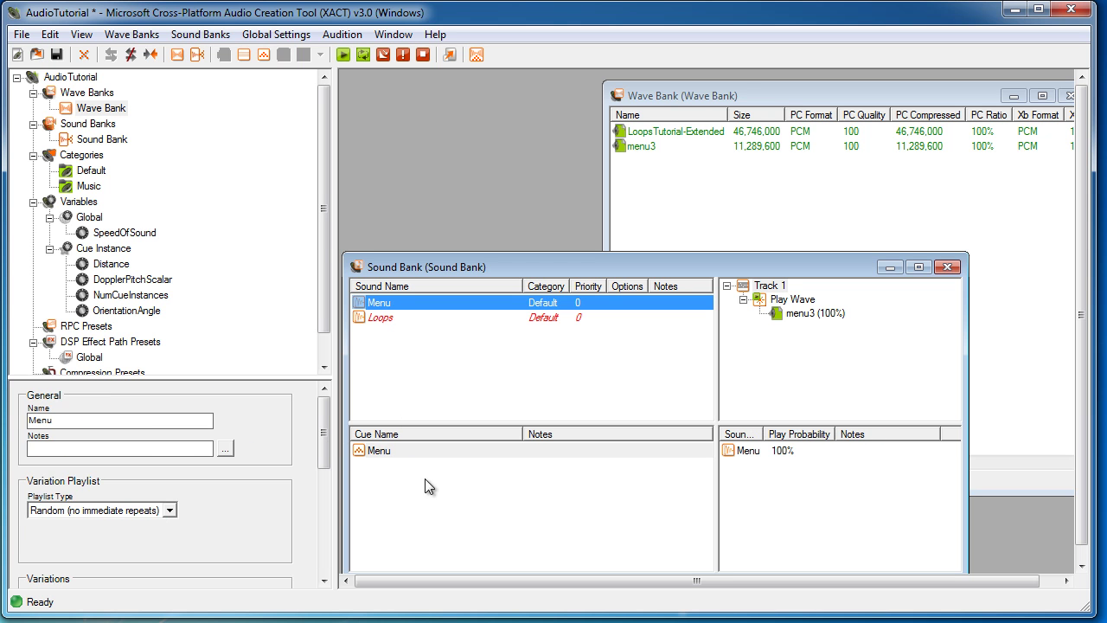
left_click(362, 450)
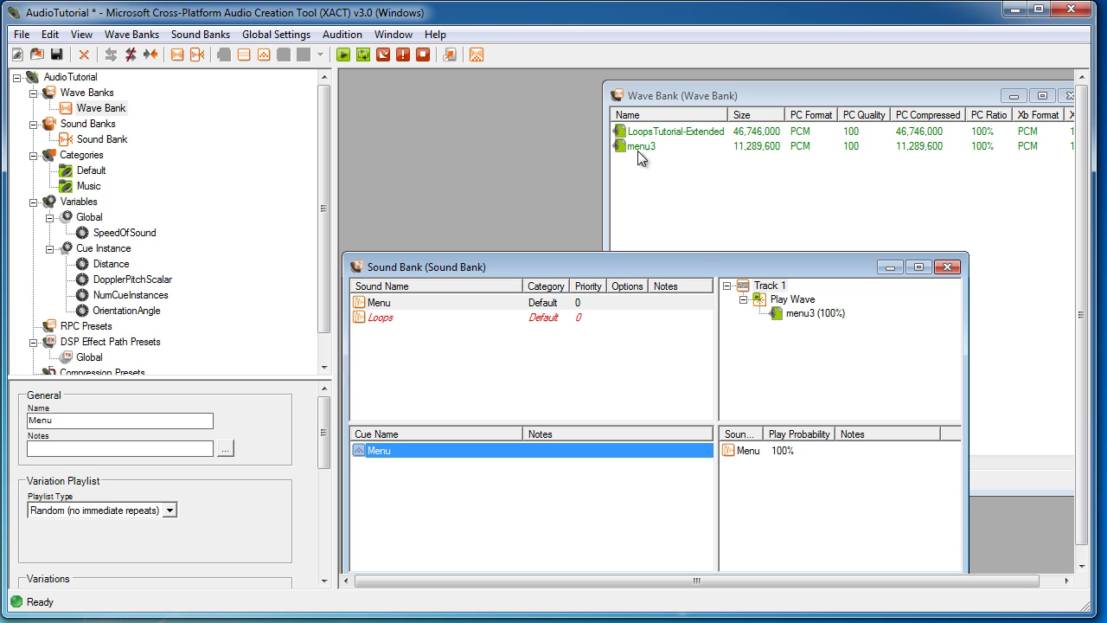
left_click(737, 173)
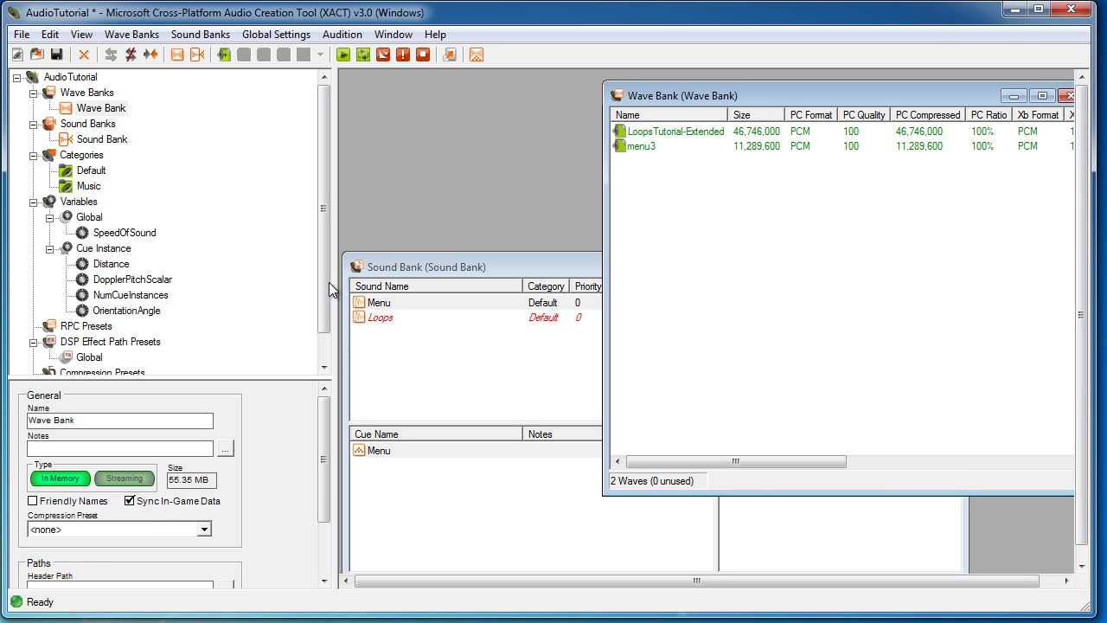
Step: Add a second cue named Loops to the sound bank and assign the Loops sound to it
left_click(448, 373)
left_click(381, 451)
right_click(383, 468)
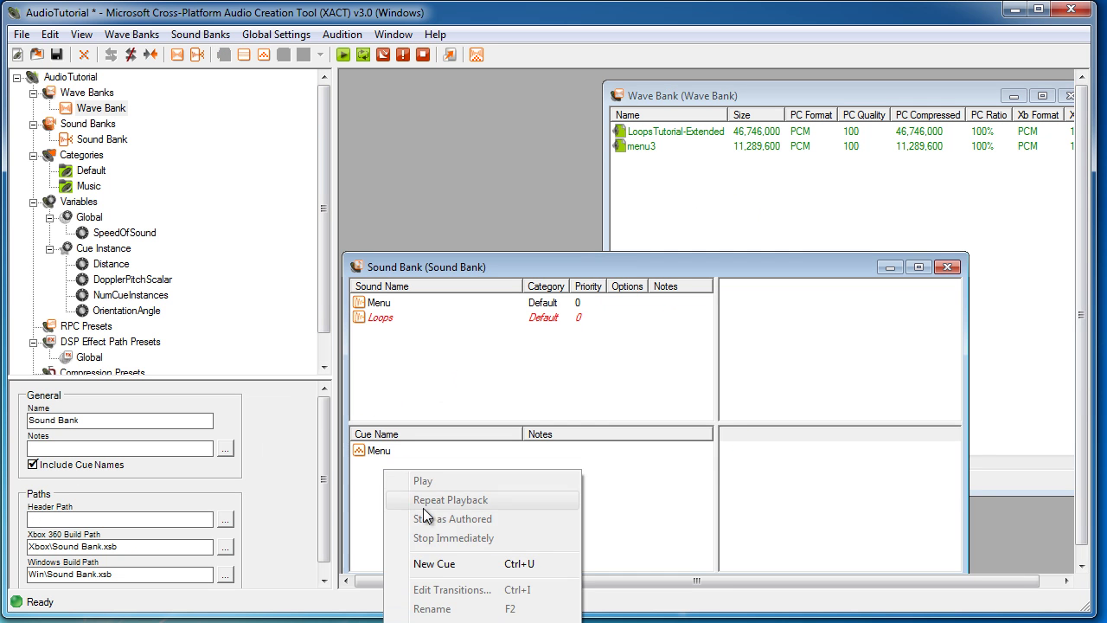
left_click(439, 564)
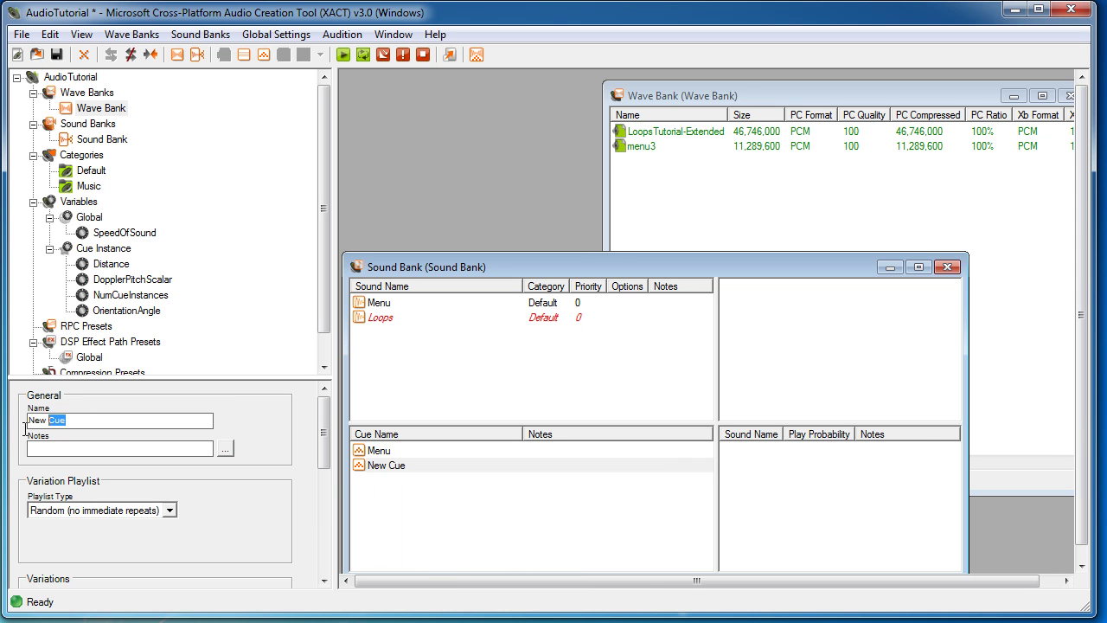
type("Loops")
left_click(422, 401)
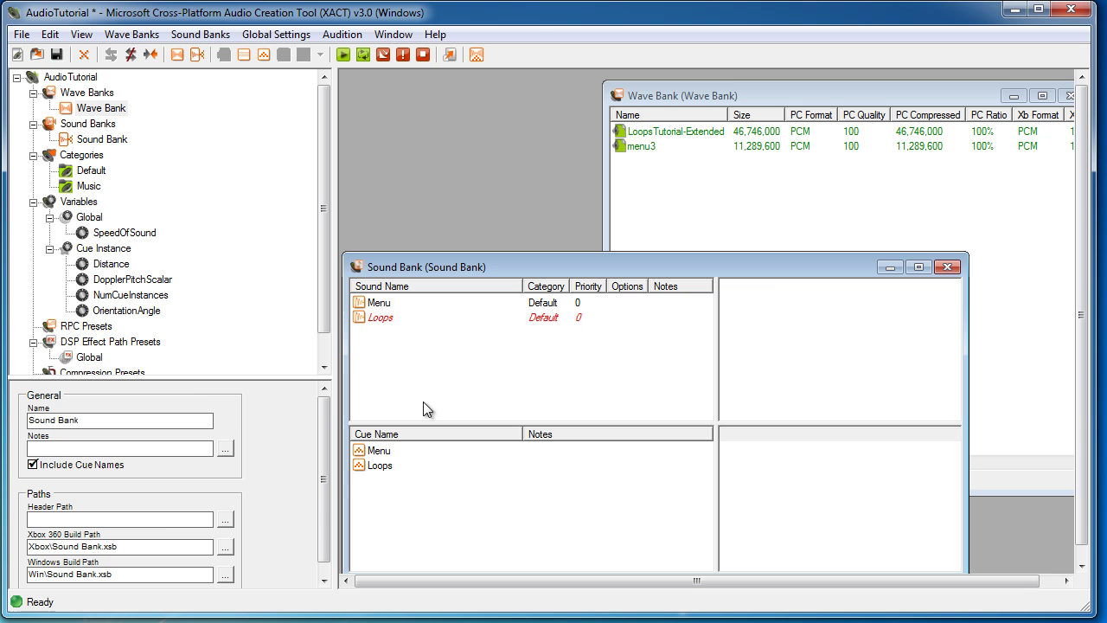
left_click(385, 319)
left_click_drag(387, 320, 379, 470)
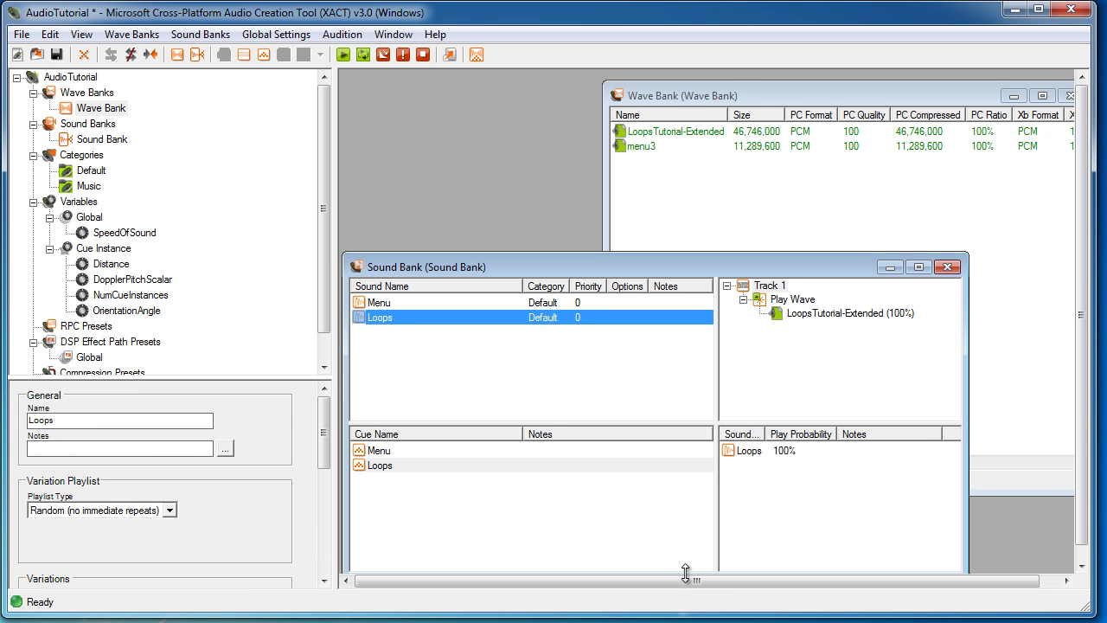
Step: Reposition the Wave Bank window within the workspace and bring the Sound Bank window back to the front
left_click(468, 371)
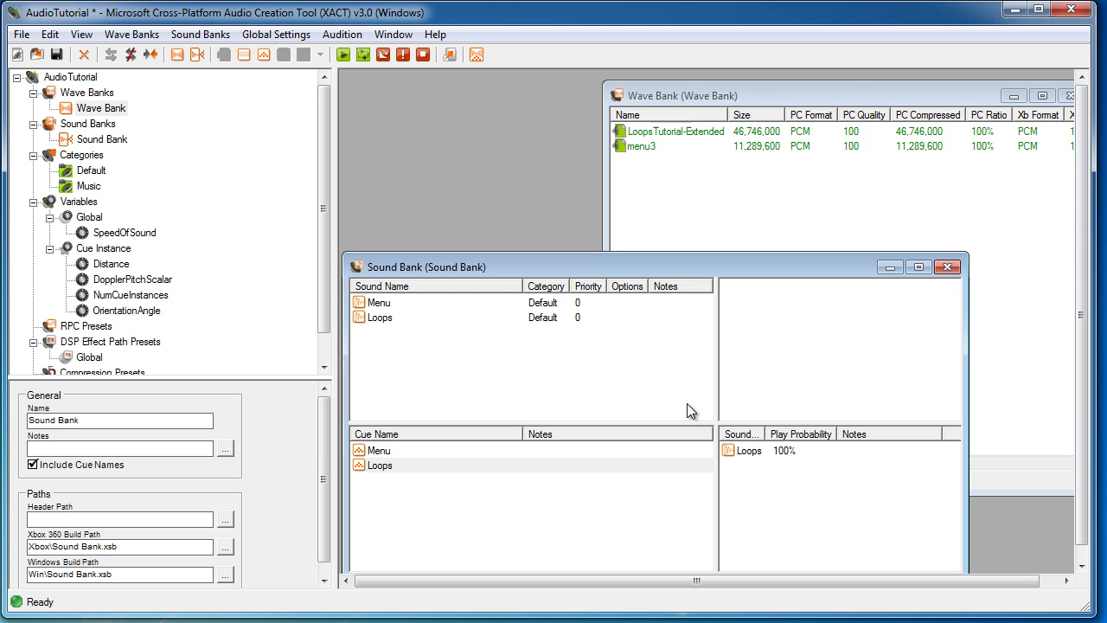
left_click_drag(749, 91, 620, 92)
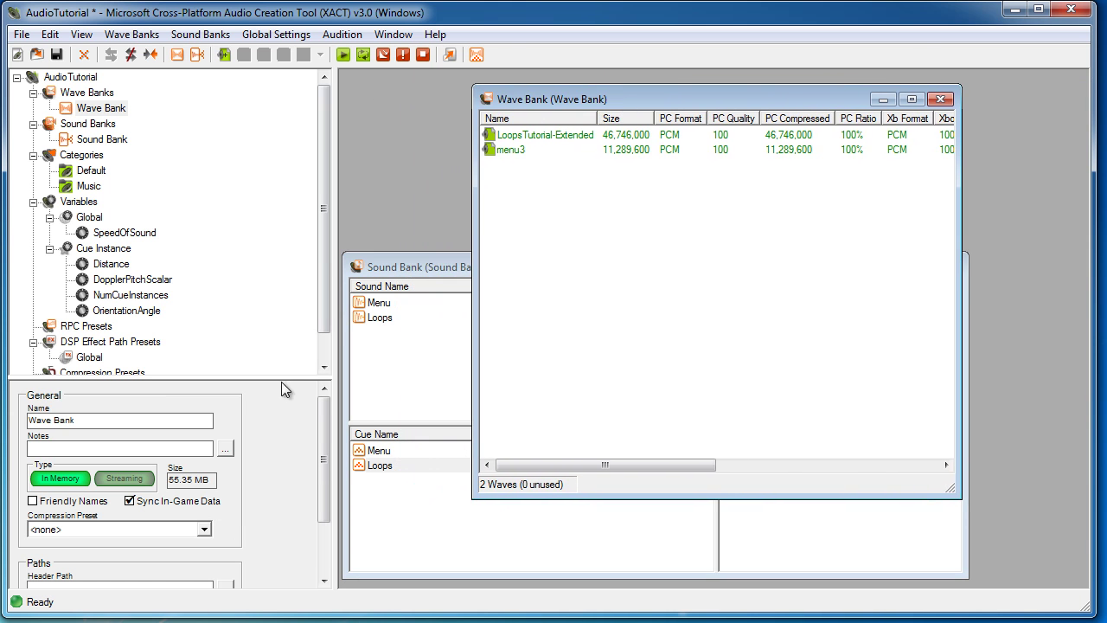
left_click(385, 270)
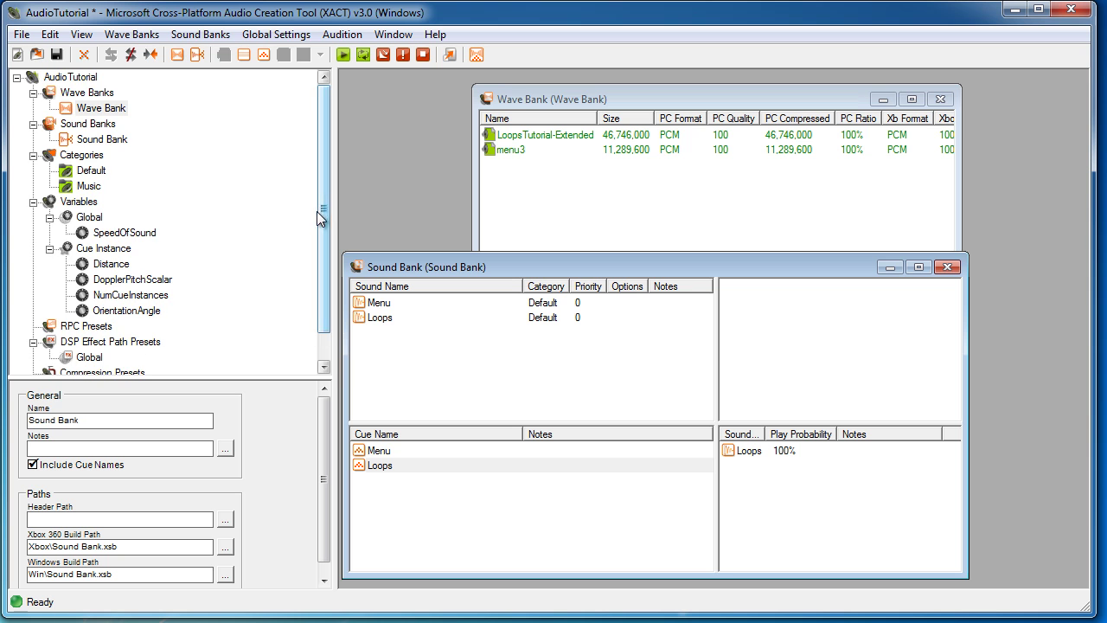
Step: Examine the Music category's properties and the option for creating a new category, without adding one
left_click(100, 185)
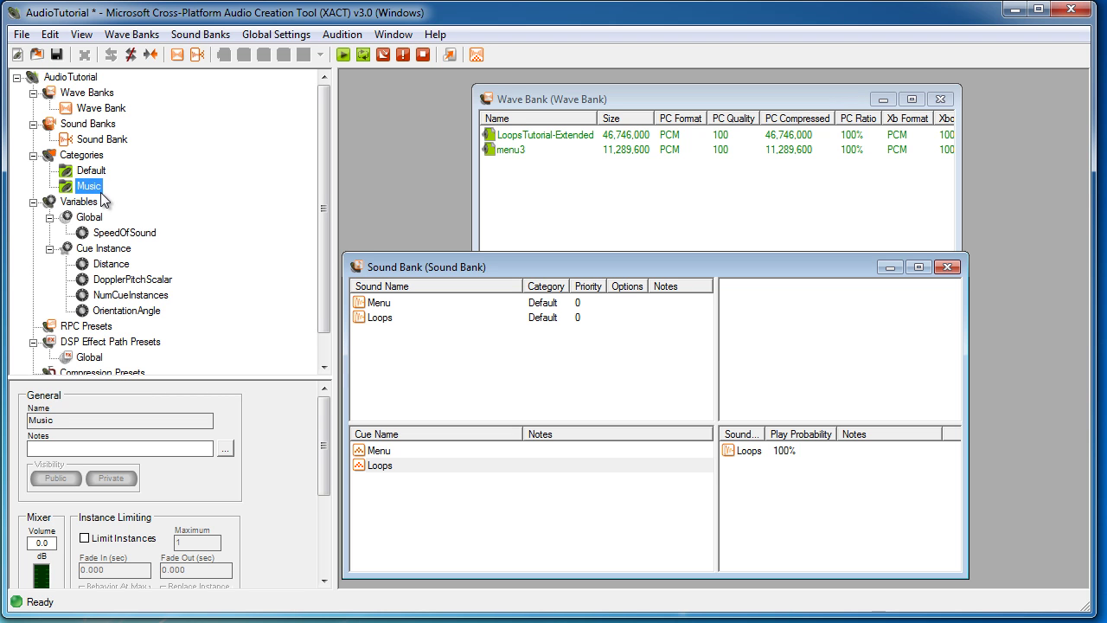
right_click(74, 156)
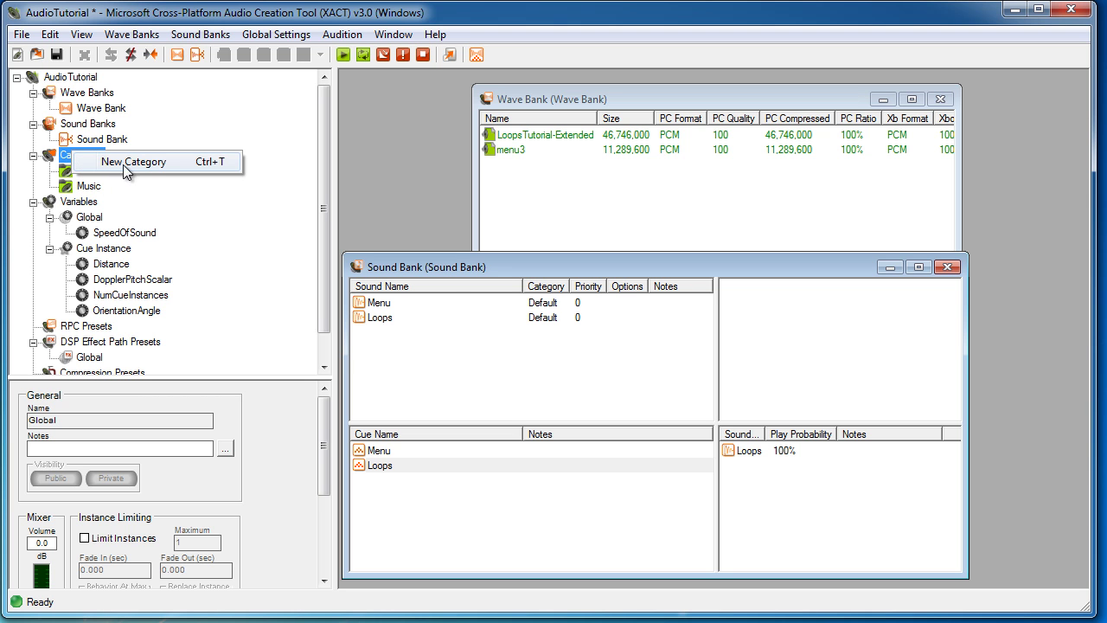
right_click(320, 190)
left_click(367, 154)
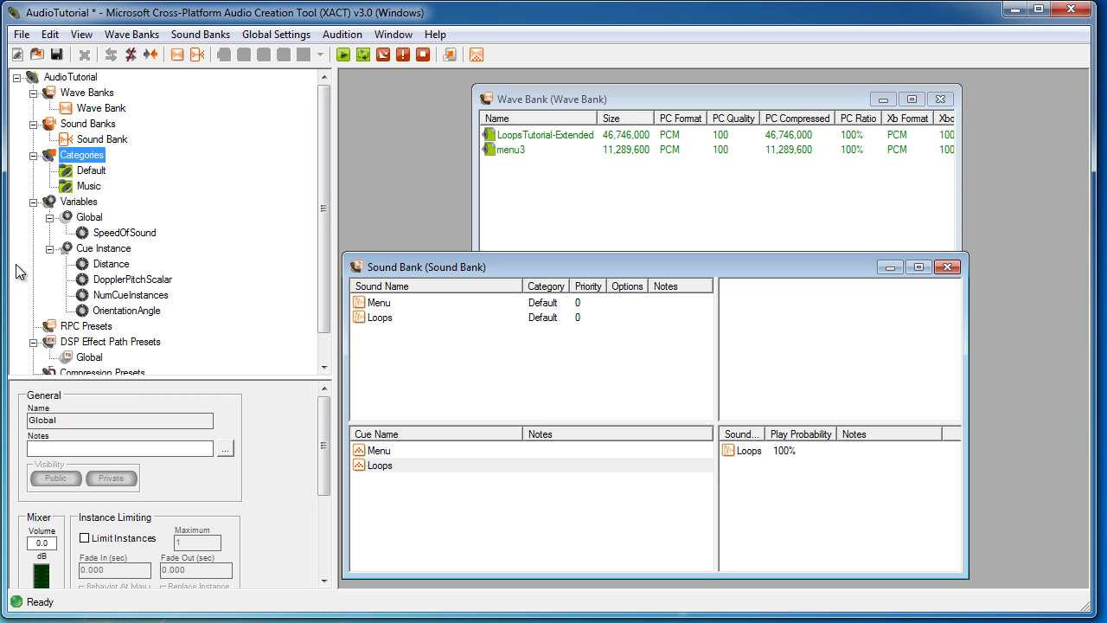
left_click(90, 186)
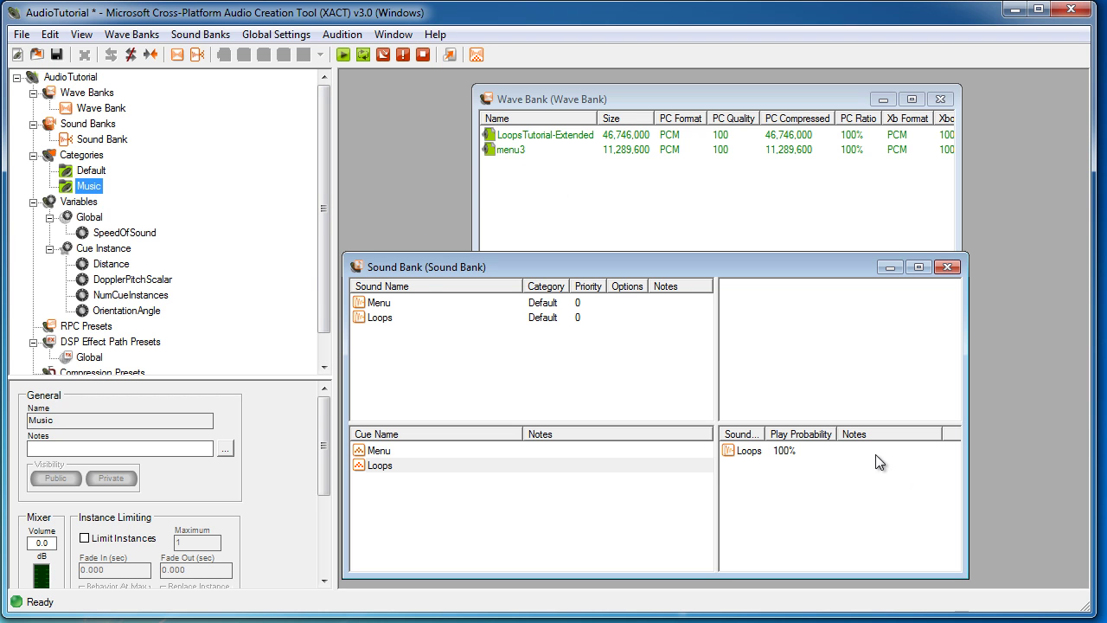
Step: Assign both the Menu and Loops sounds in the sound bank to the Music category
left_click(383, 303)
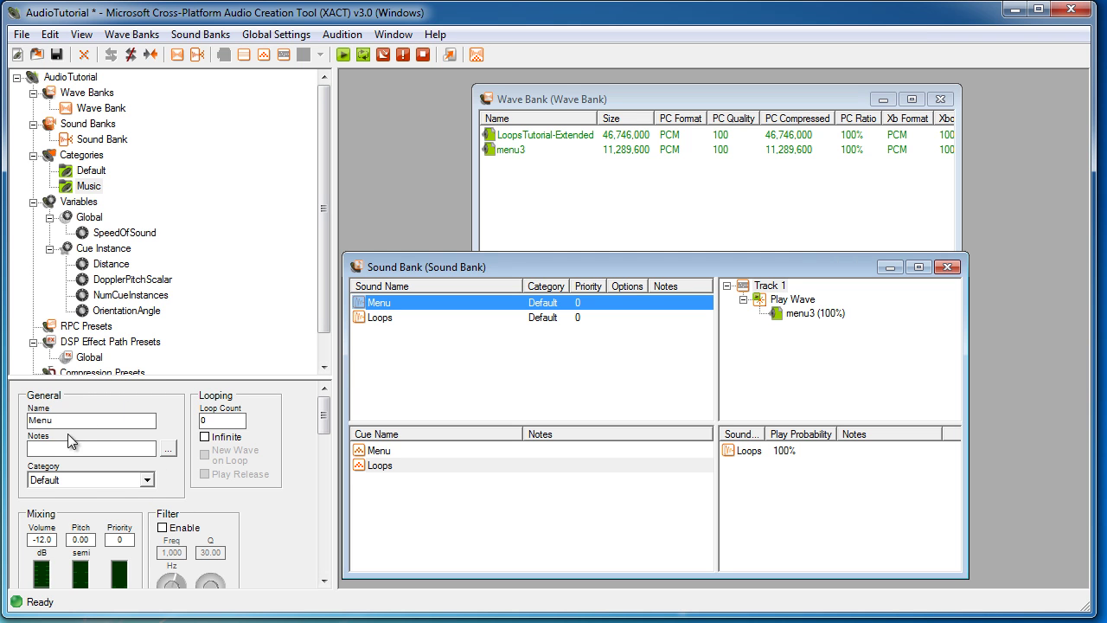
left_click(153, 483)
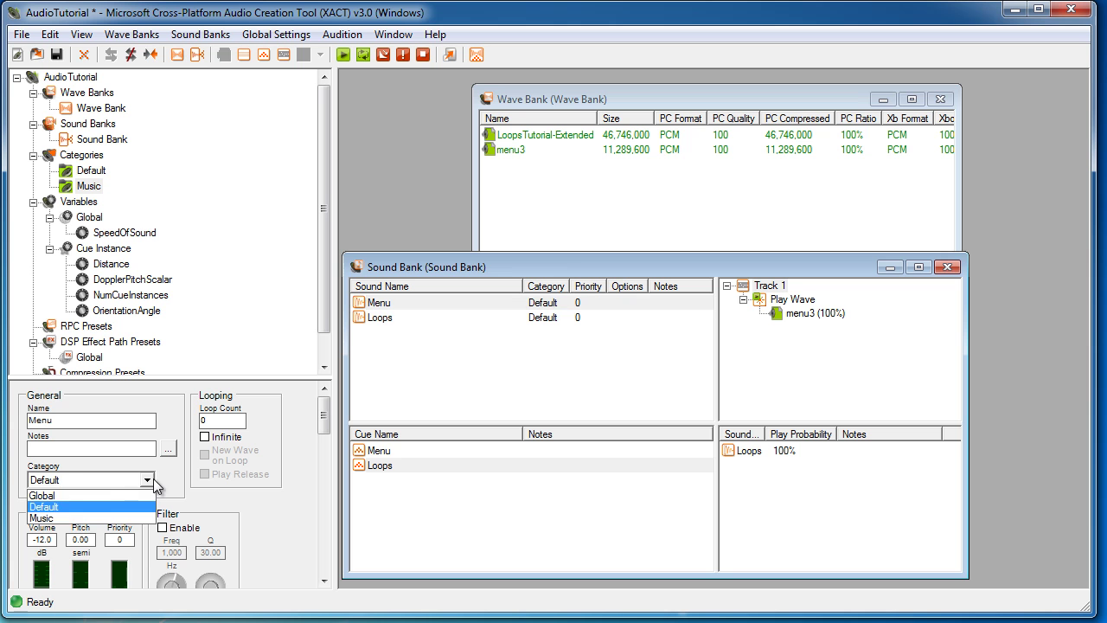
left_click(74, 519)
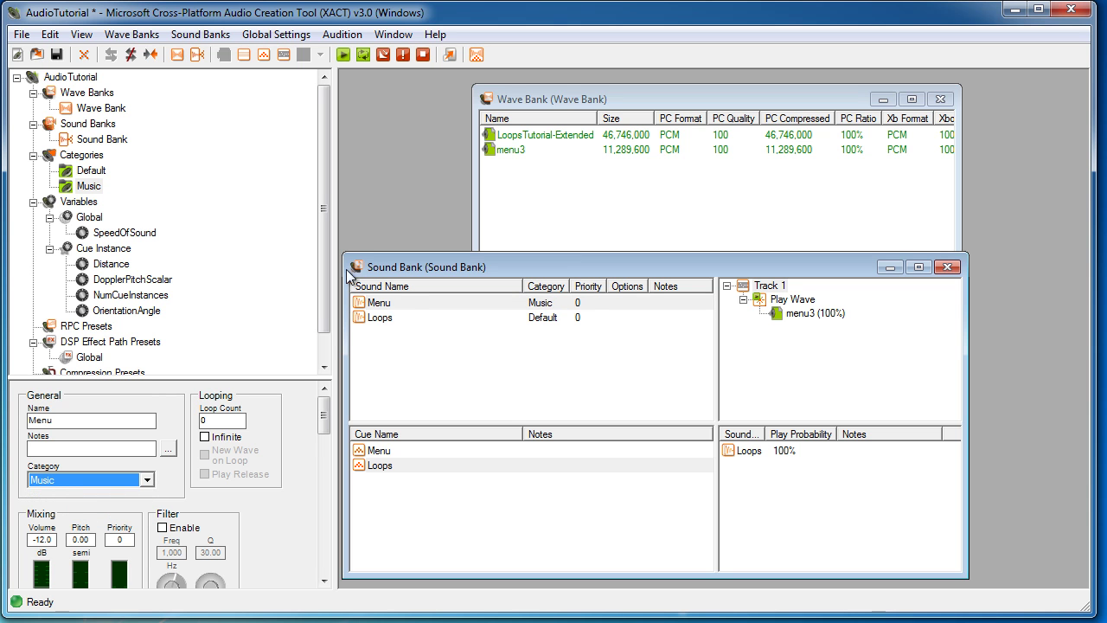
left_click(380, 318)
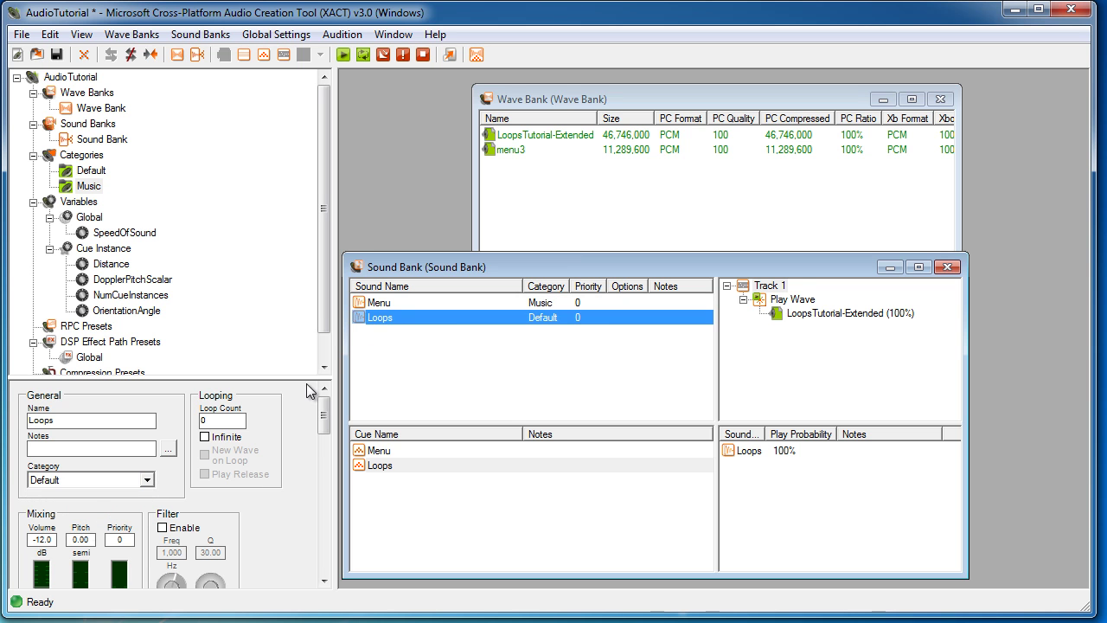
left_click(143, 480)
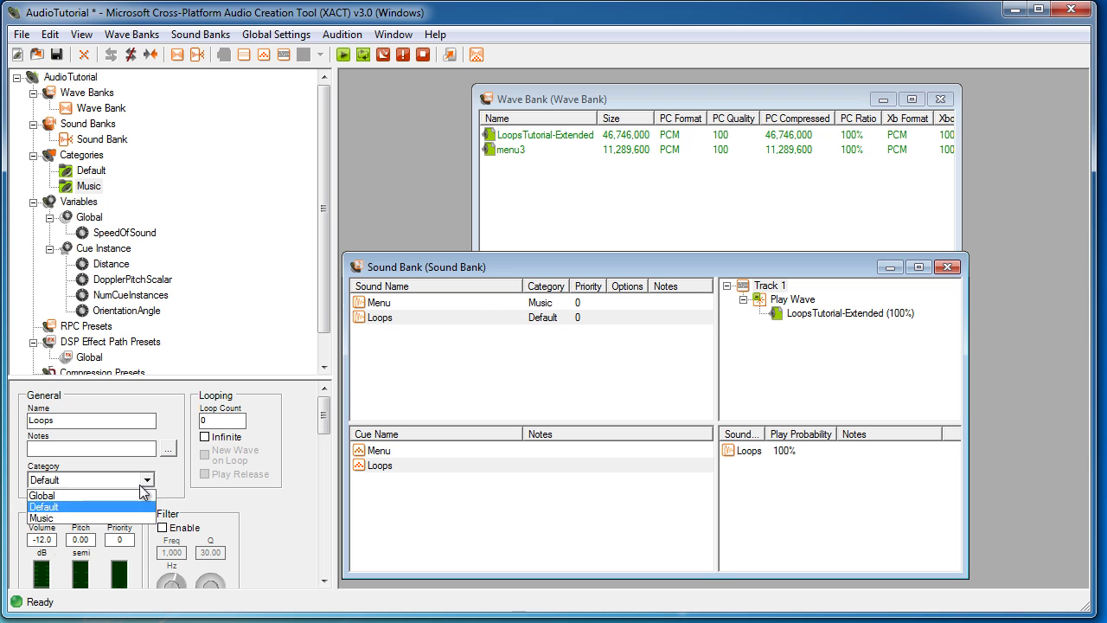
left_click(52, 518)
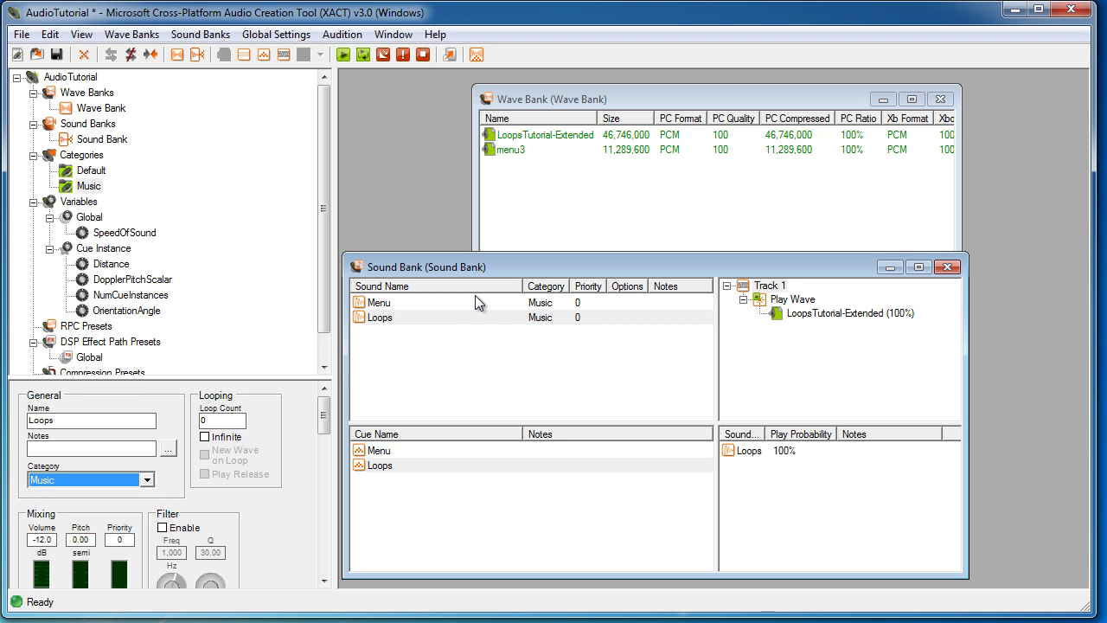
left_click(454, 346)
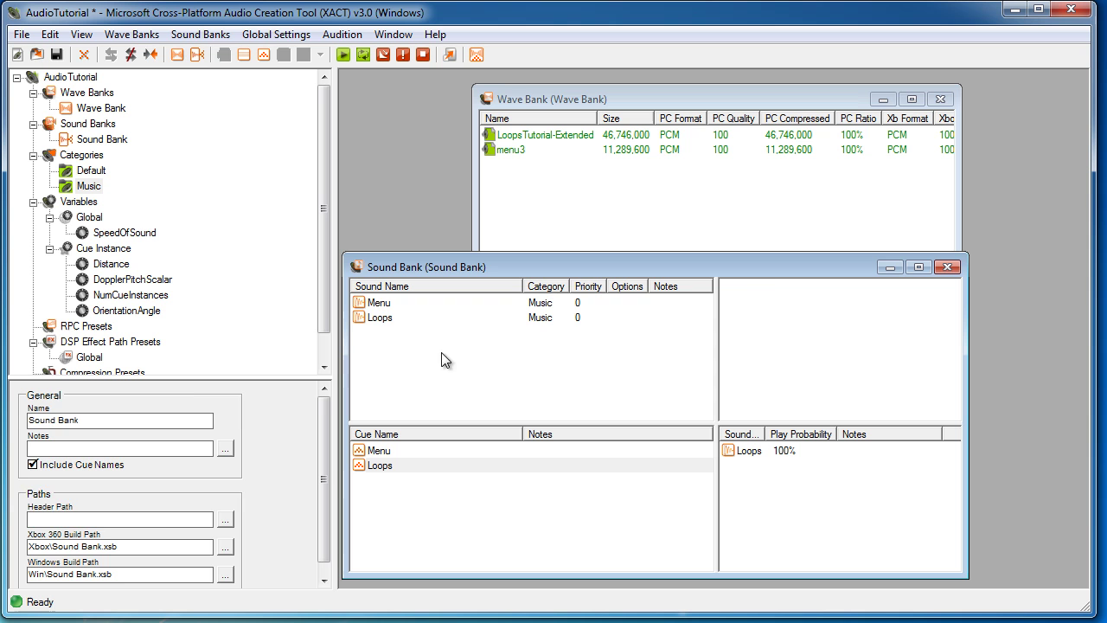
left_click(387, 305)
left_click(380, 318)
left_click(380, 303)
left_click(380, 318)
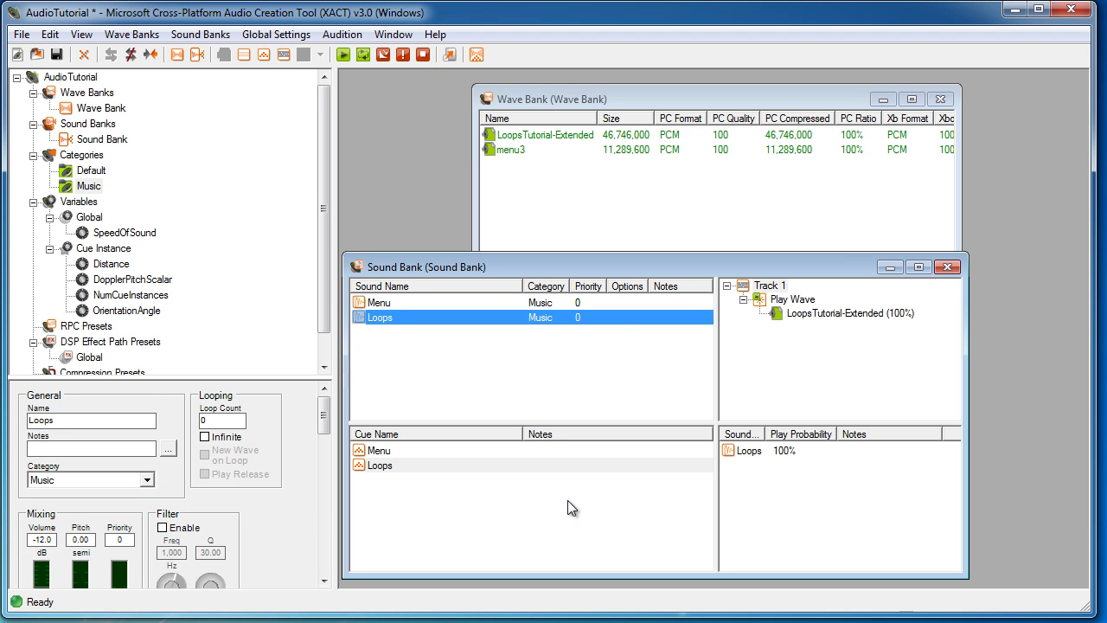
Step: Raise the Music category's mixer volume to 6.0 dB
left_click(89, 186)
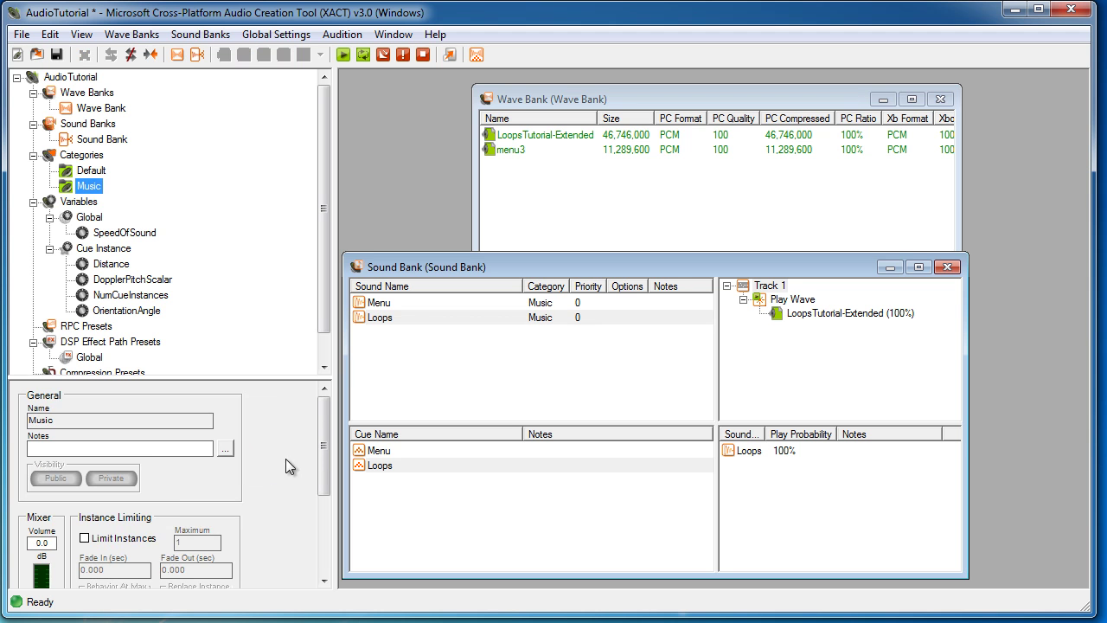
left_click(319, 452)
left_click_drag(320, 452, 328, 482)
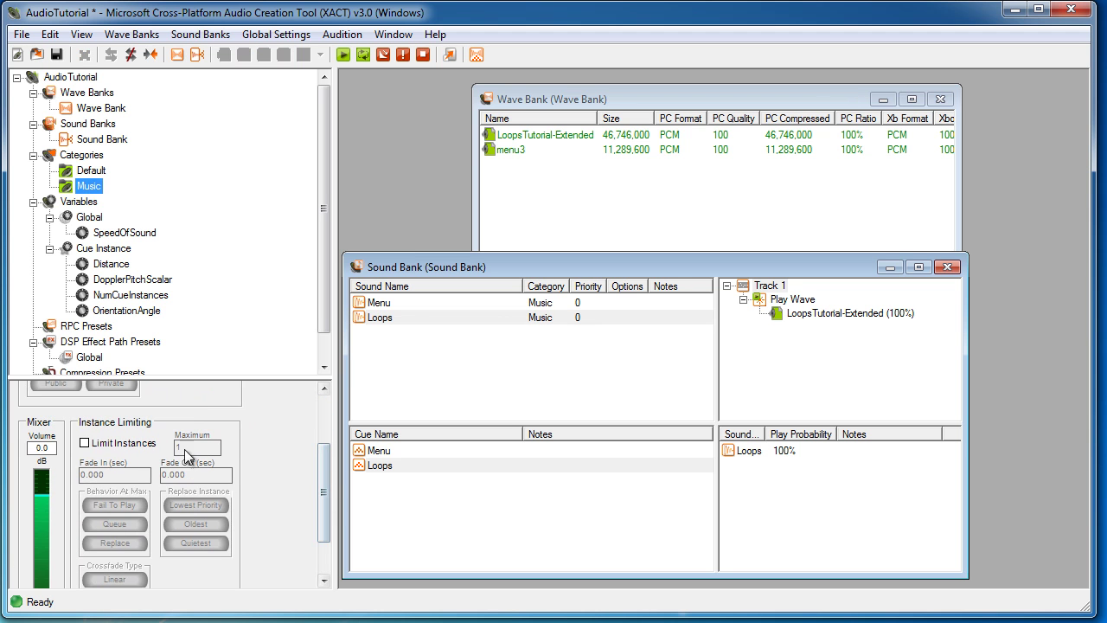
left_click_drag(38, 498, 48, 462)
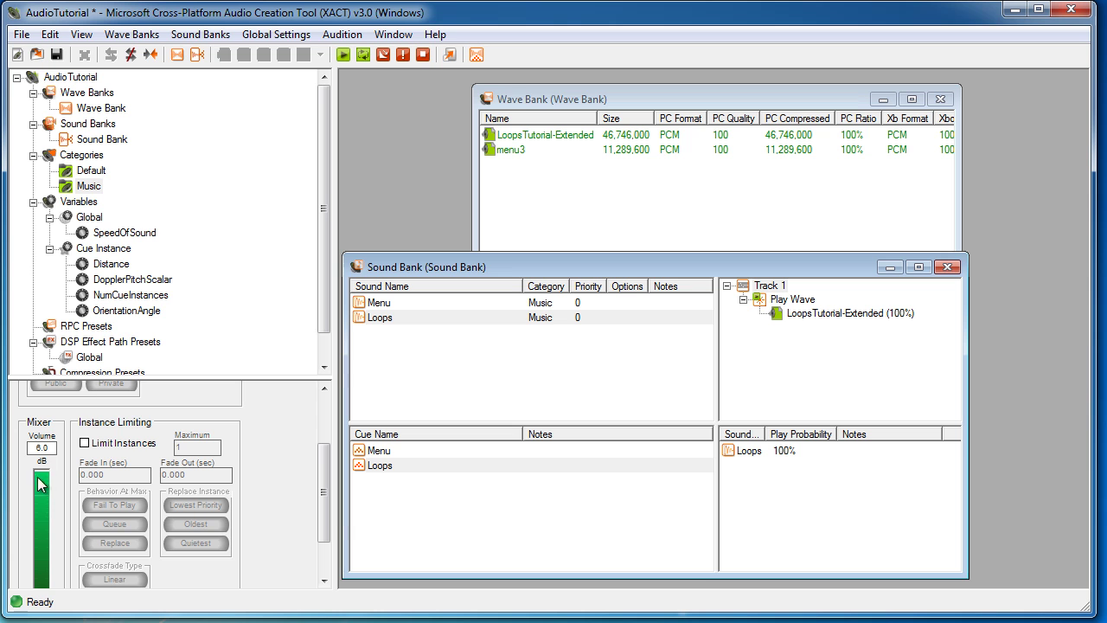
left_click(79, 190)
Step: Raise the mixing volume of both the Menu and Loops sounds to 0.0 dB
left_click(382, 301)
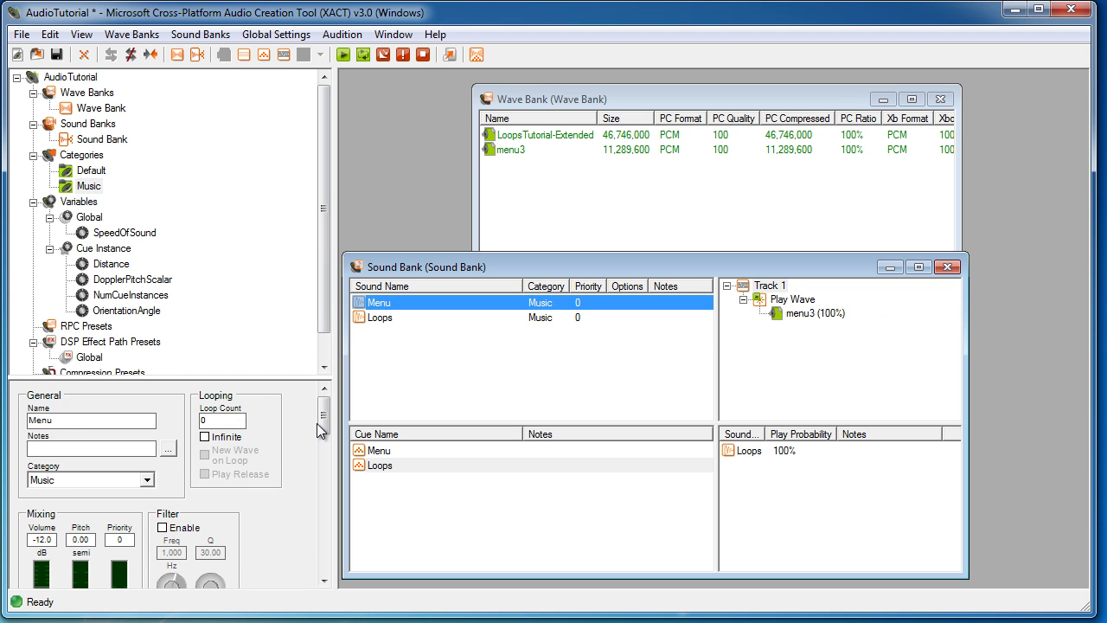
scroll(319, 427, "down", 3)
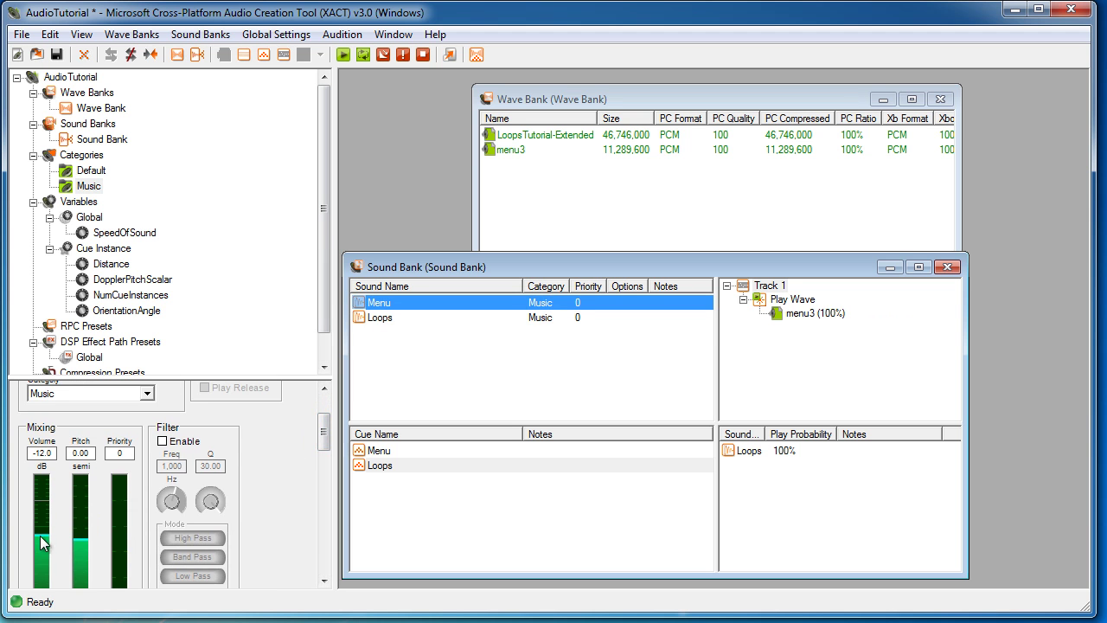
left_click_drag(43, 542, 38, 508)
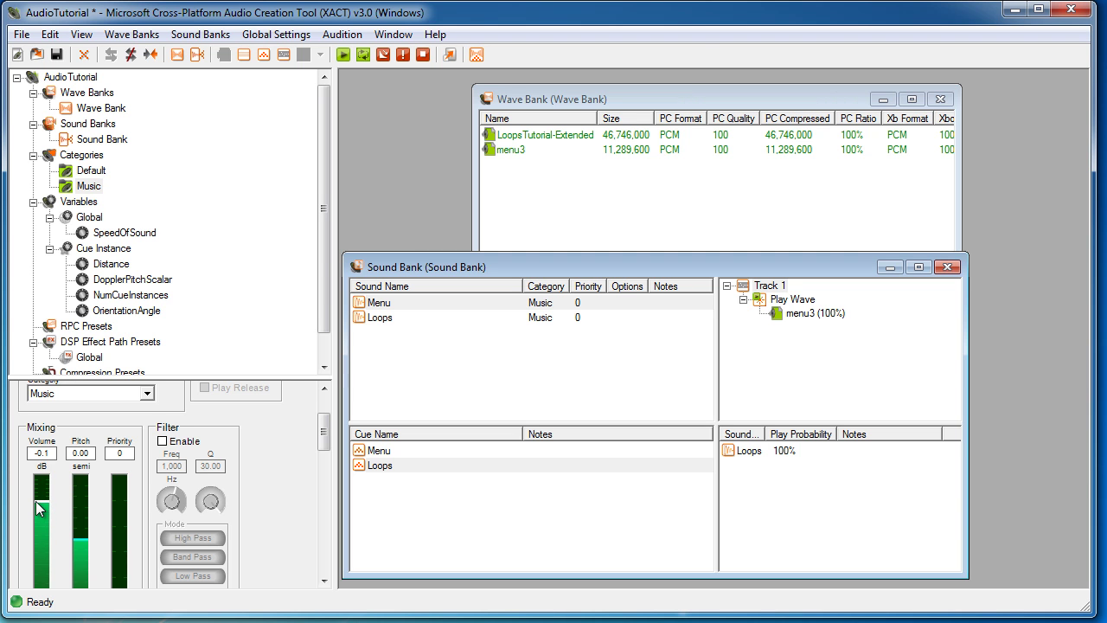
left_click_drag(35, 502, 40, 501)
left_click(385, 317)
left_click_drag(35, 561, 47, 499)
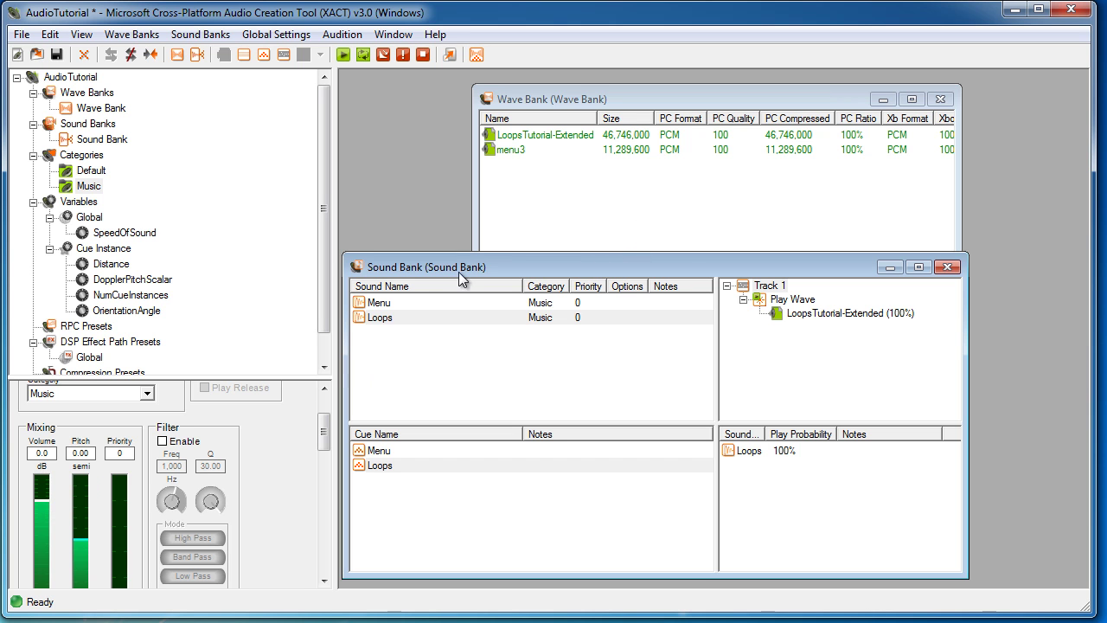
Step: Audition the Loops sound and stop its playback
left_click(373, 313)
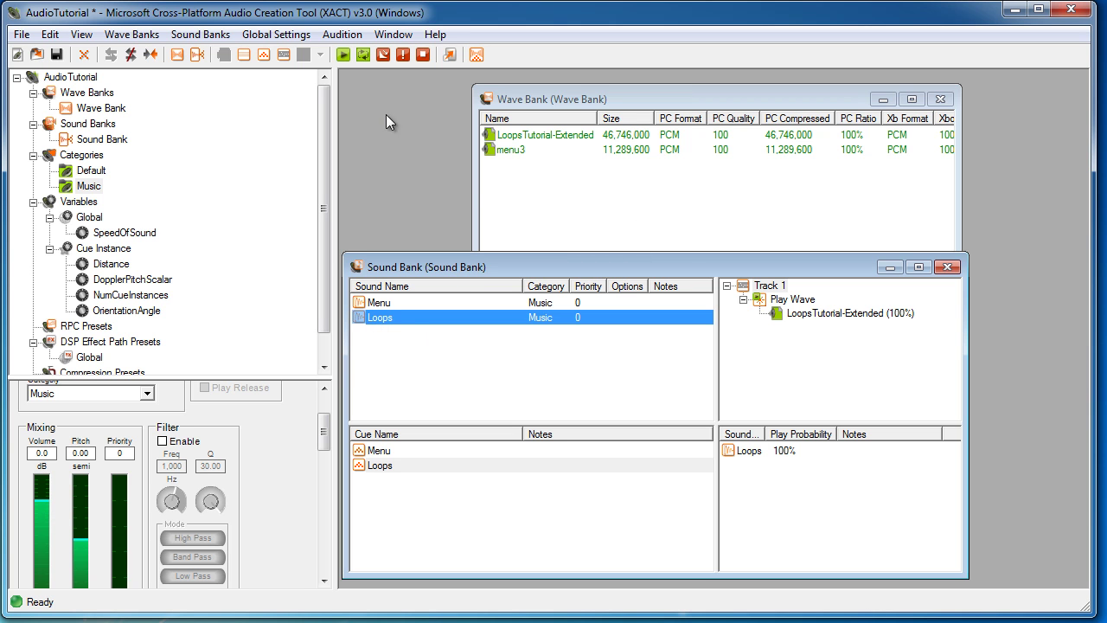
left_click(343, 55)
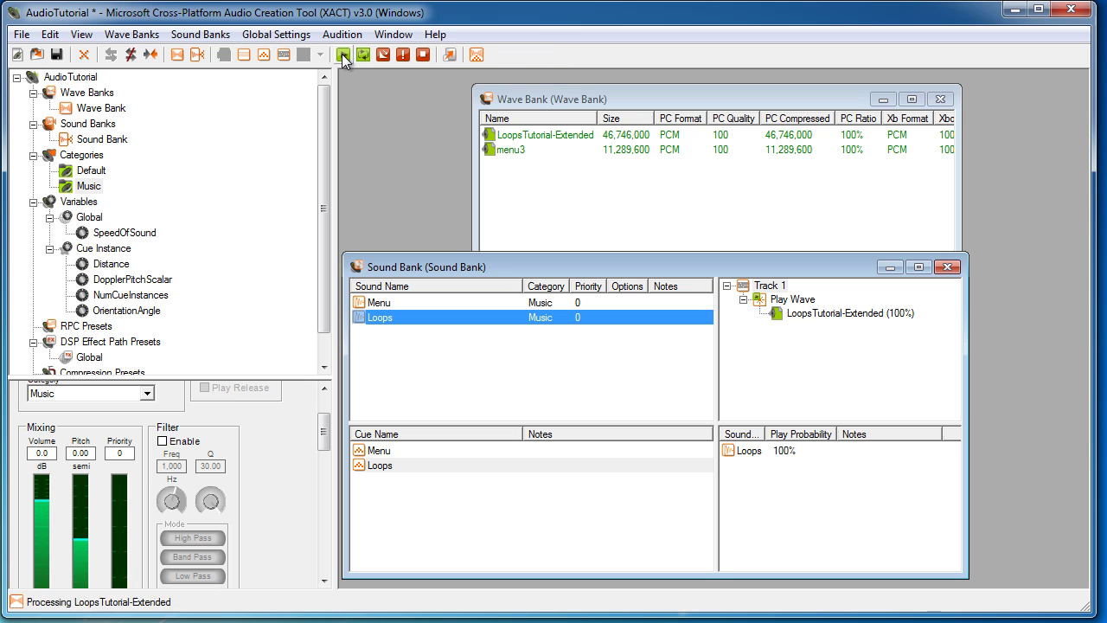
left_click(422, 55)
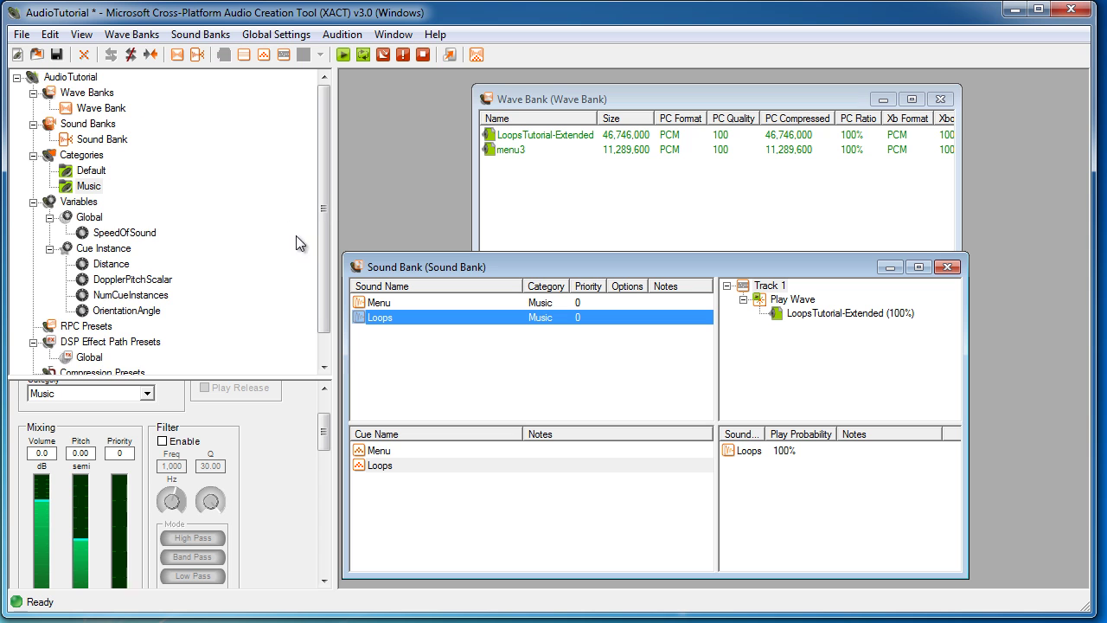
Step: Review the properties of the wave bank, the sound bank and the Music category in the project tree
left_click_drag(327, 197, 327, 153)
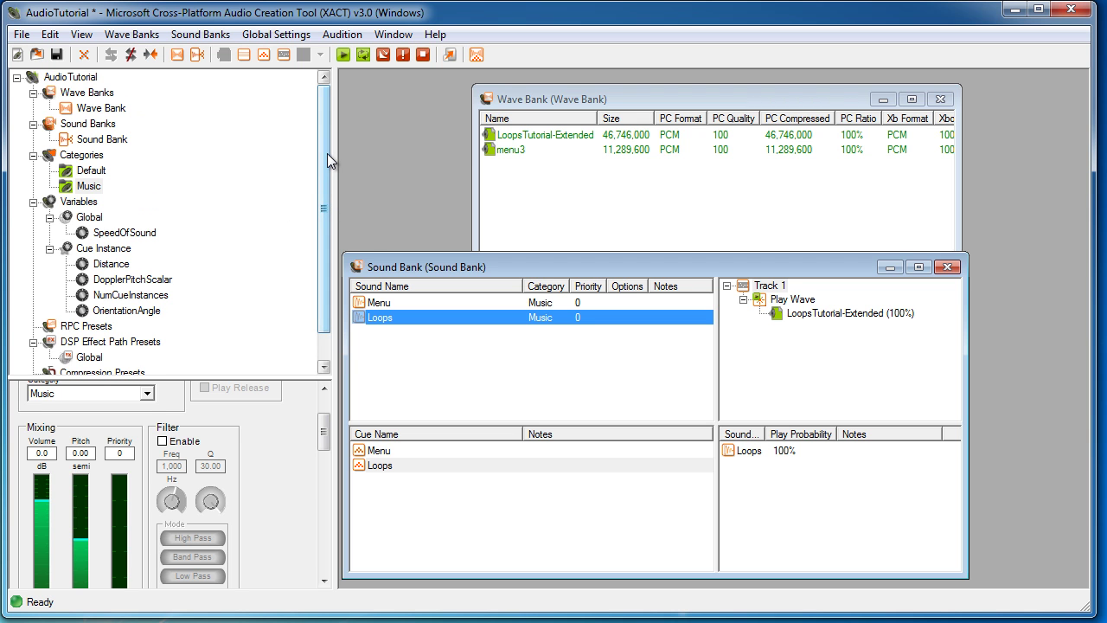
left_click(108, 108)
left_click(101, 140)
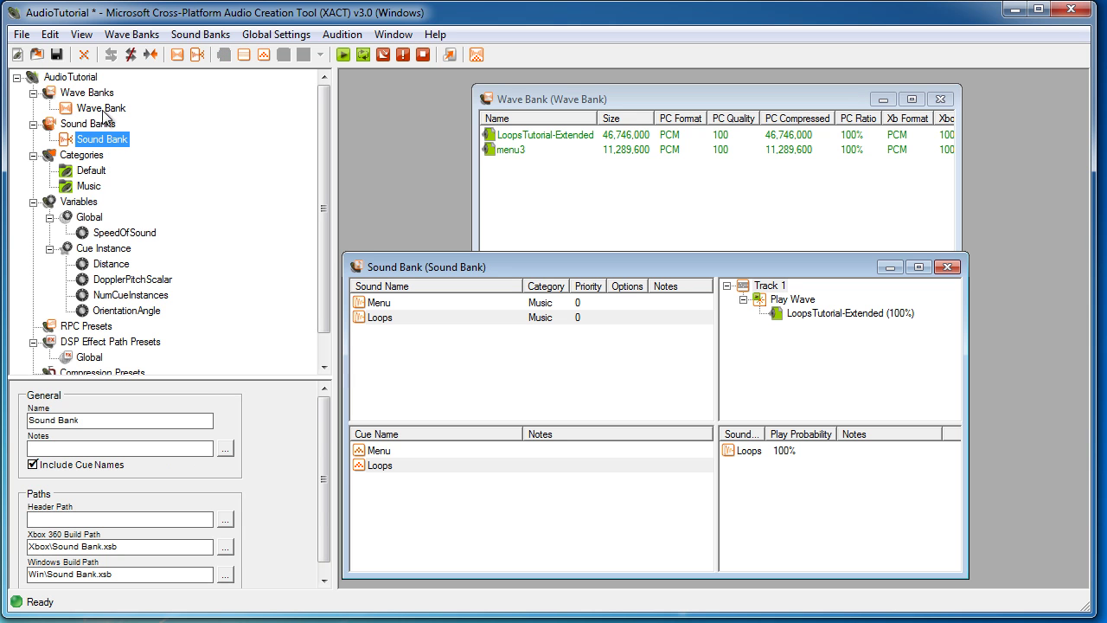
left_click(89, 186)
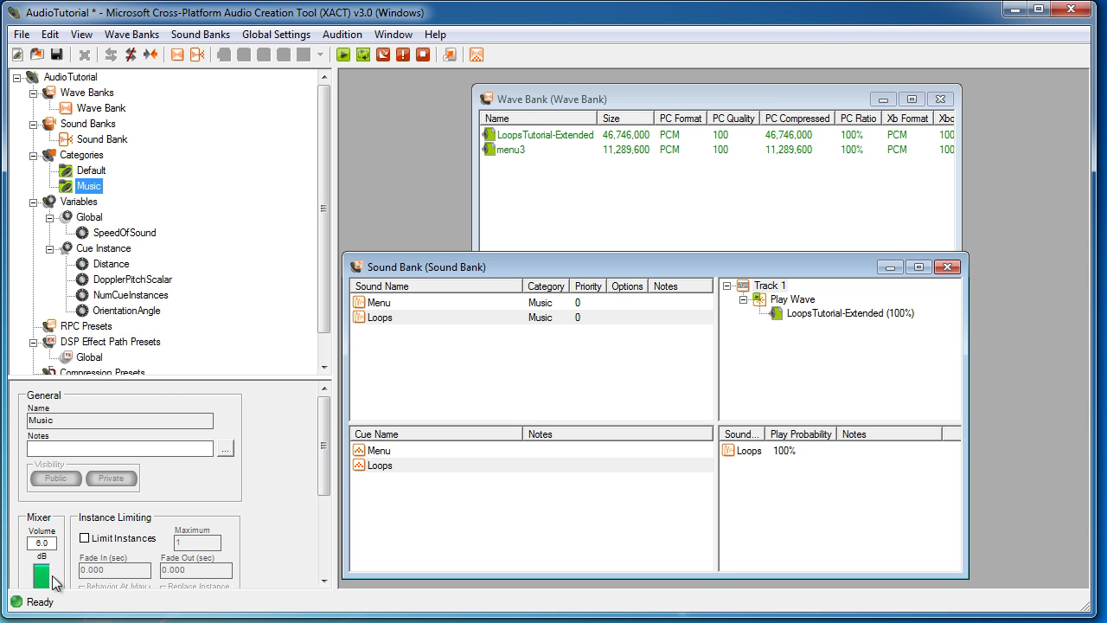
Step: Check the Menu sound's mixing settings and set the sound to loop infinitely
left_click(387, 303)
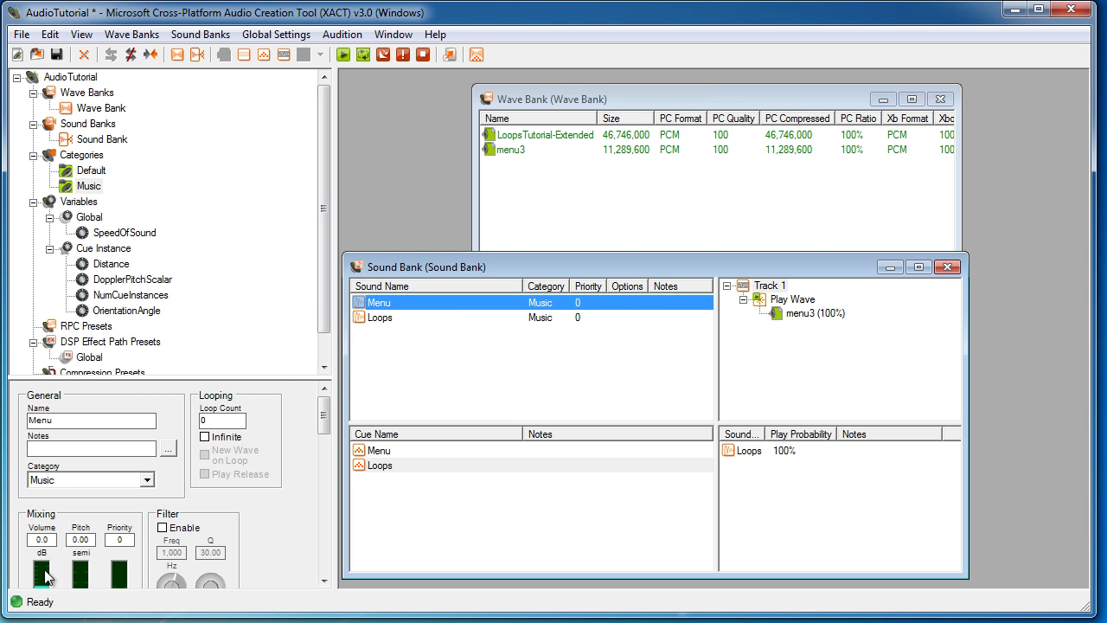
scroll(322, 421, "down", 3)
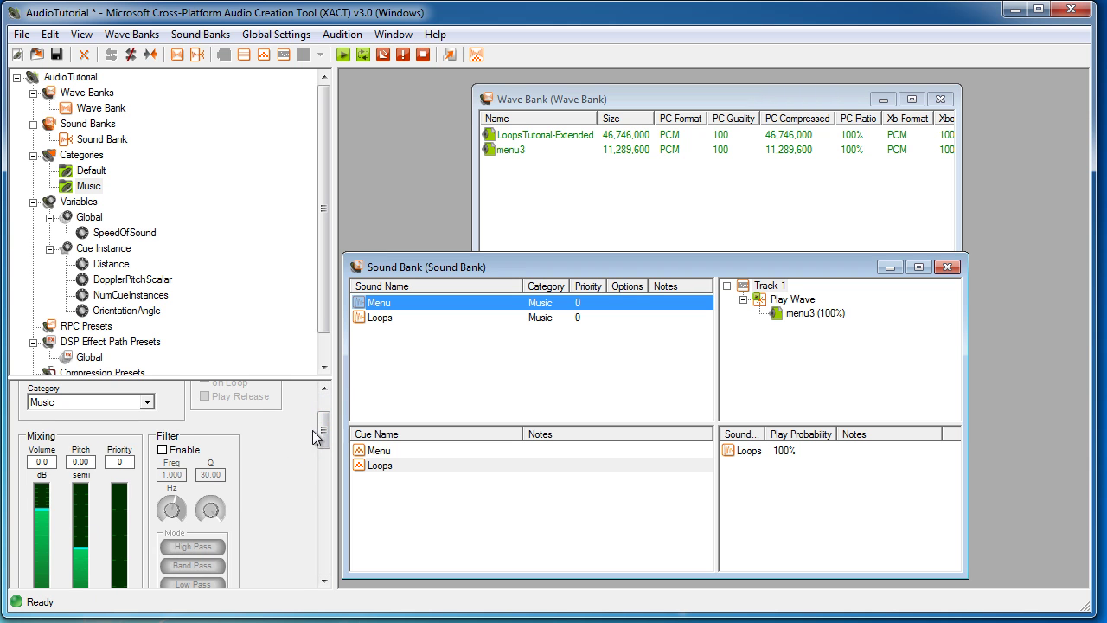
scroll(312, 429, "up", 3)
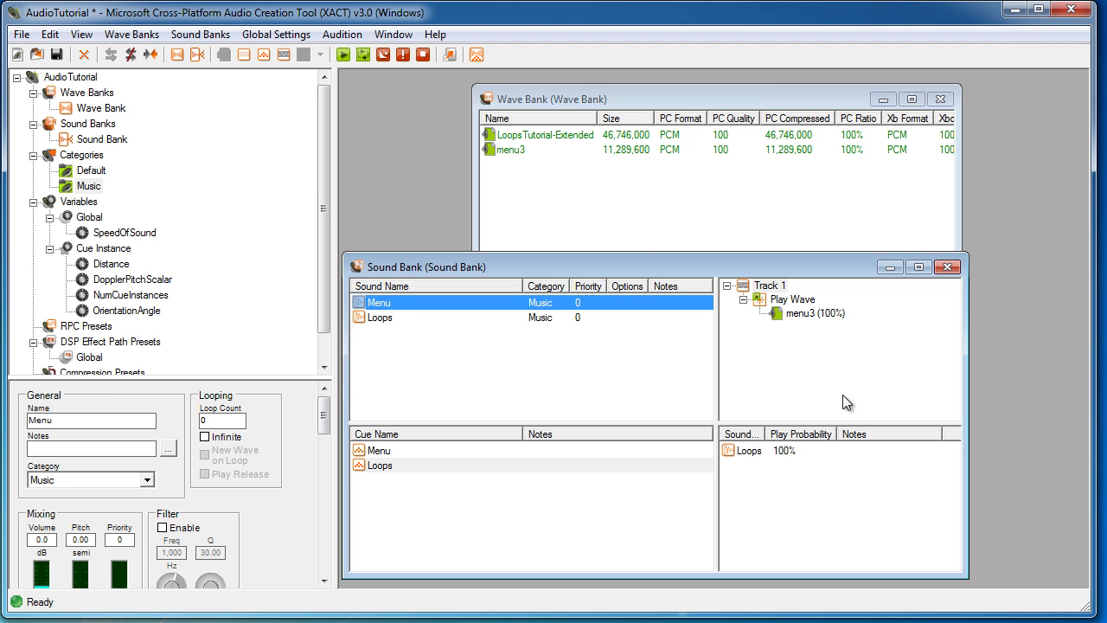
left_click(205, 437)
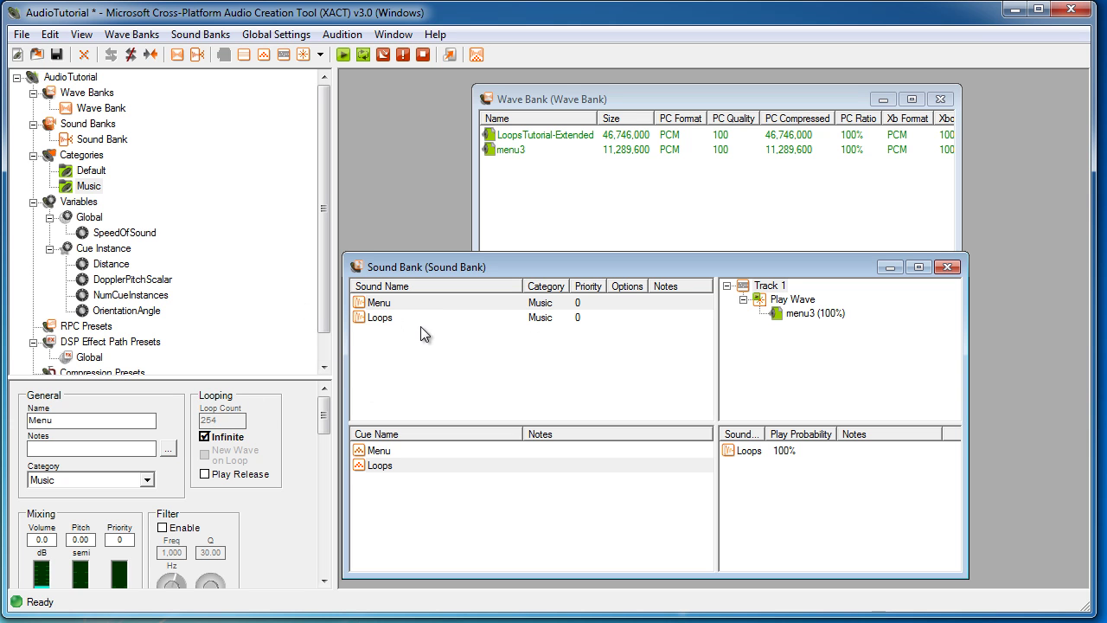
left_click(380, 304)
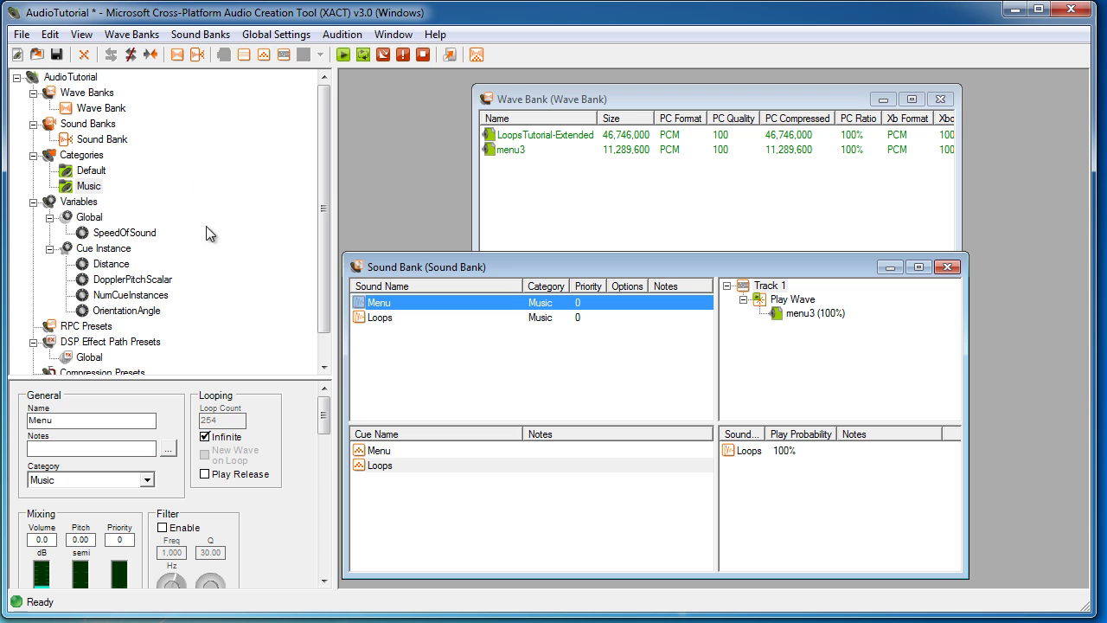
Step: Save the AudioTutorial project, build it with the report option set to None, and save it again
left_click(56, 54)
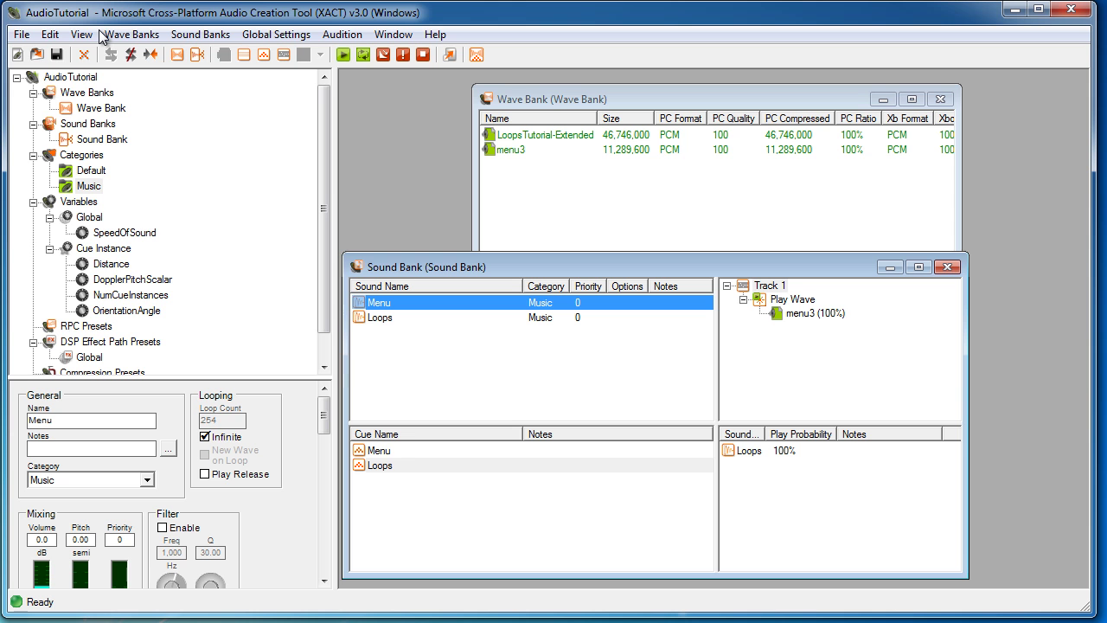
left_click(22, 34)
left_click(82, 227)
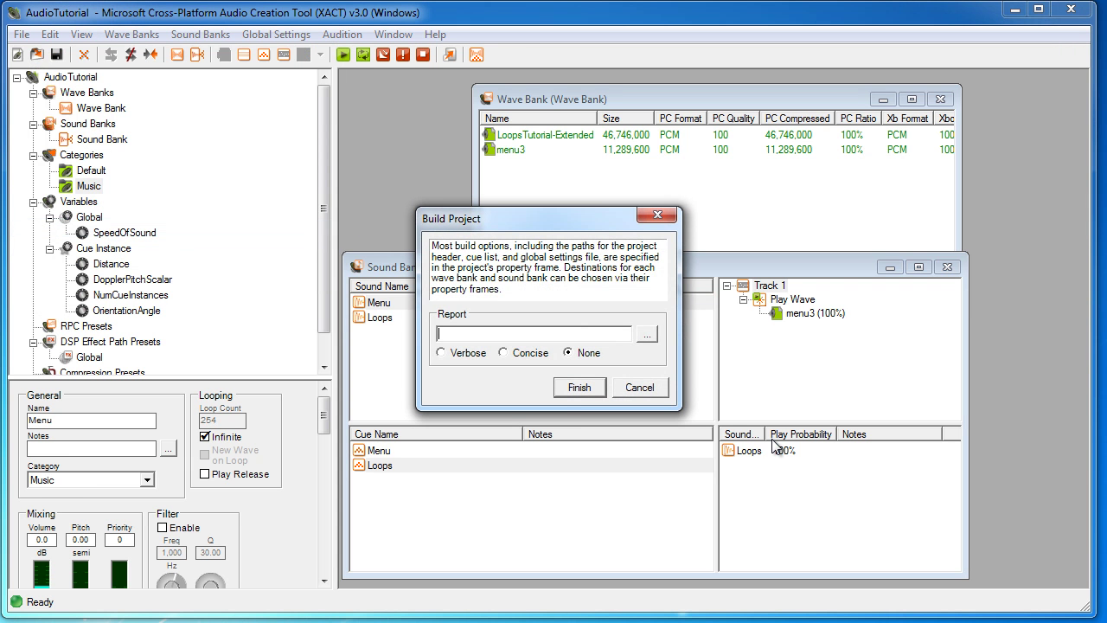
left_click(579, 388)
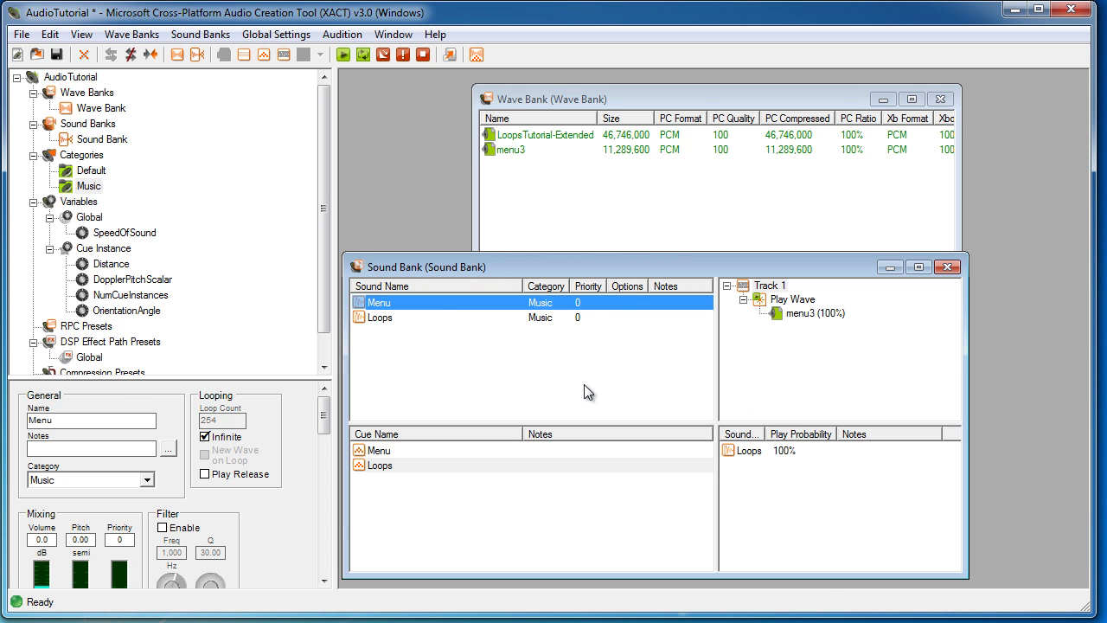
left_click(56, 54)
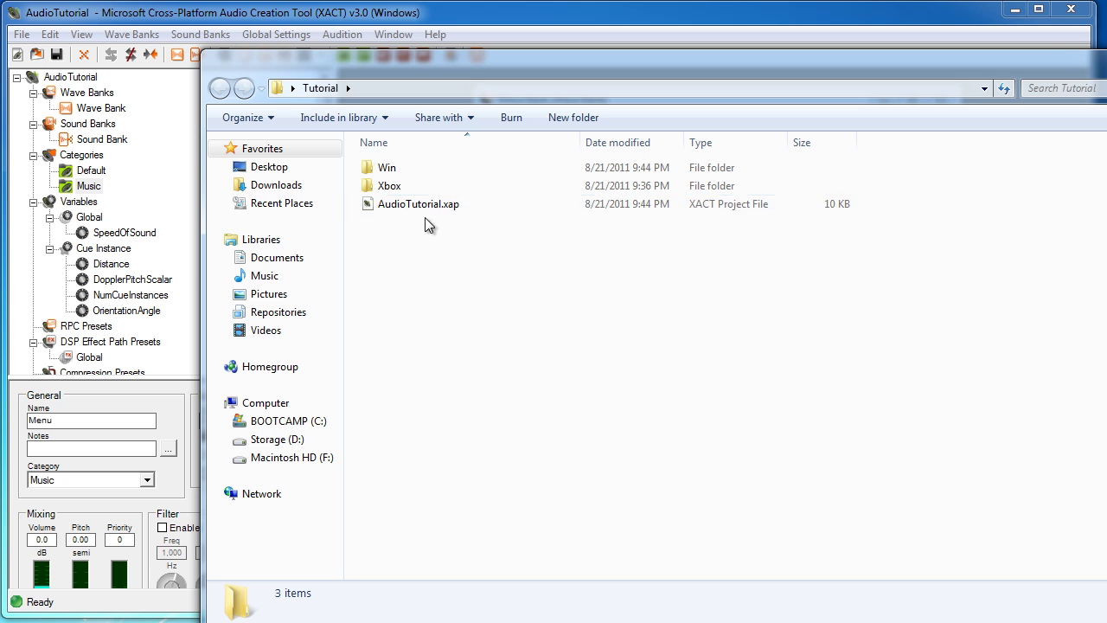
Step: Inspect the build output in the Win and Xbox folders of the Tutorial folder in Windows Explorer
double_click(387, 167)
left_click_drag(465, 283, 358, 161)
left_click(220, 88)
left_click(378, 187)
double_click(378, 186)
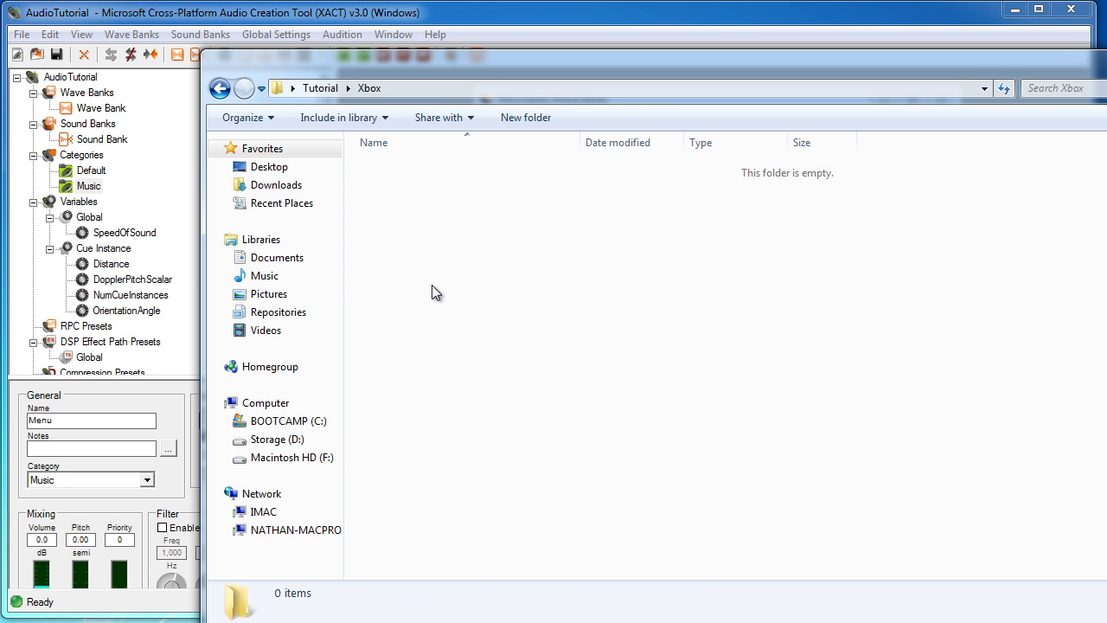
left_click(220, 88)
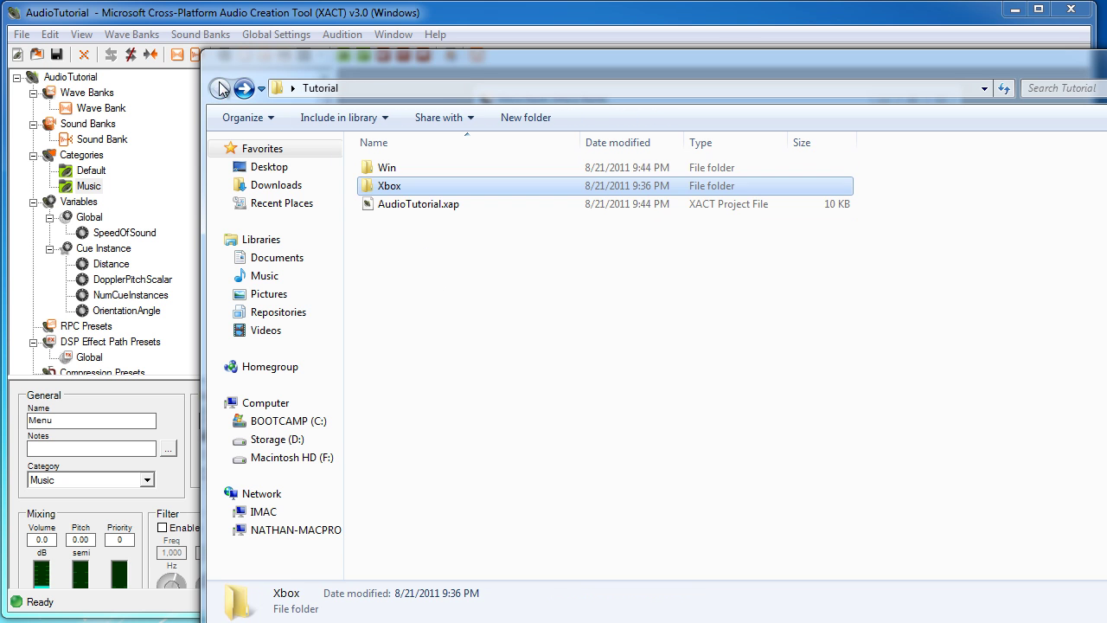
double_click(397, 168)
left_click_drag(505, 259, 361, 162)
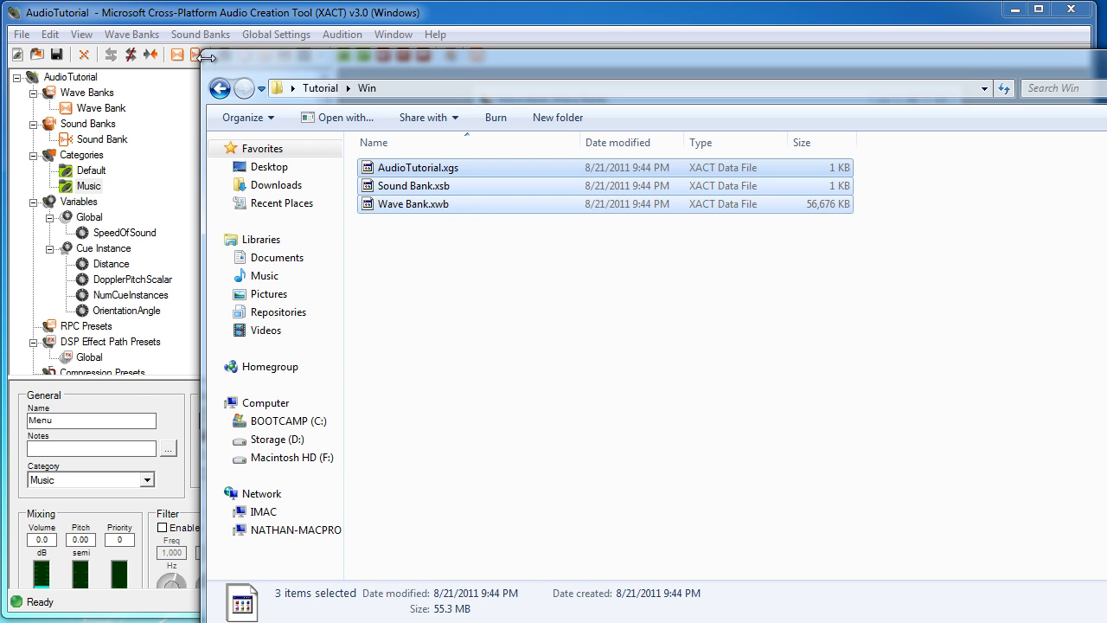
left_click(710, 281)
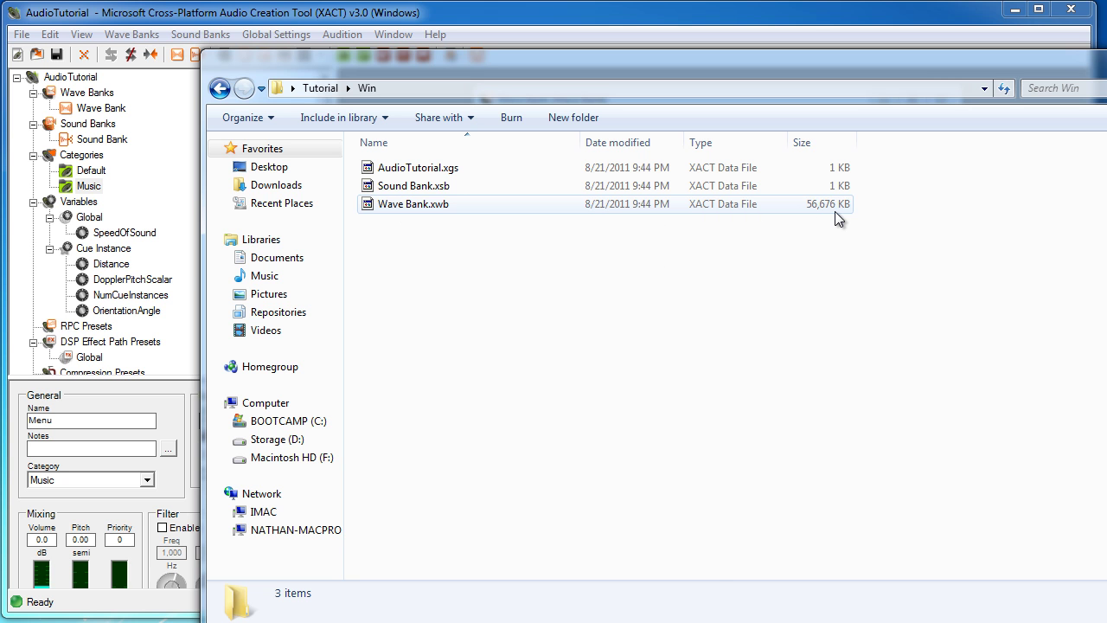
Step: Switch back to XACT and check the wave bank's properties against the built files in the Win folder
key("alt+Tab")
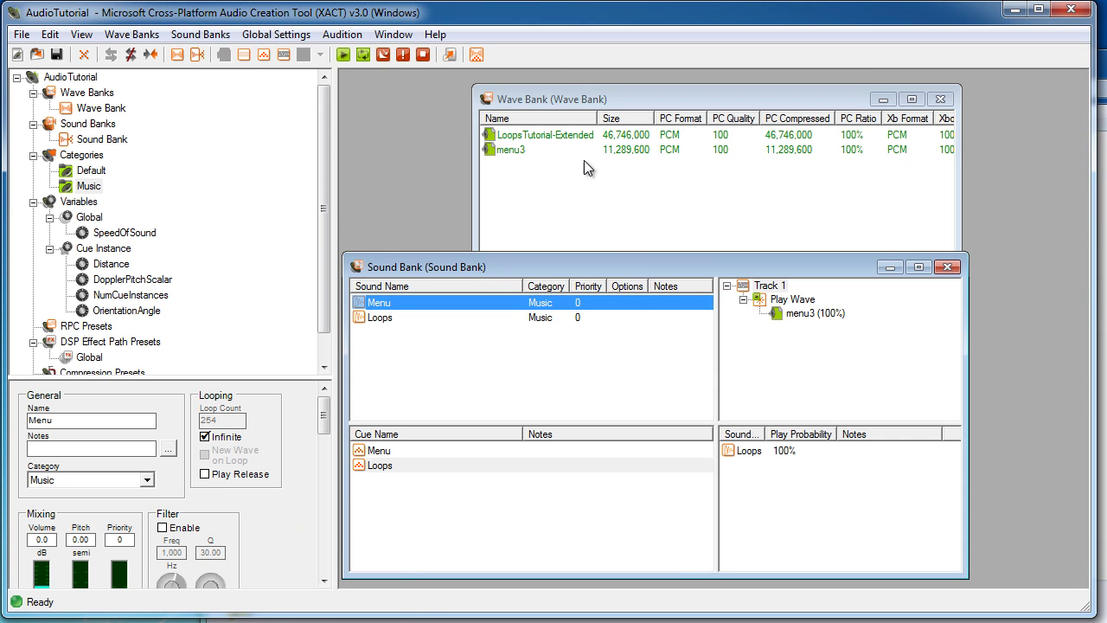
left_click(595, 180)
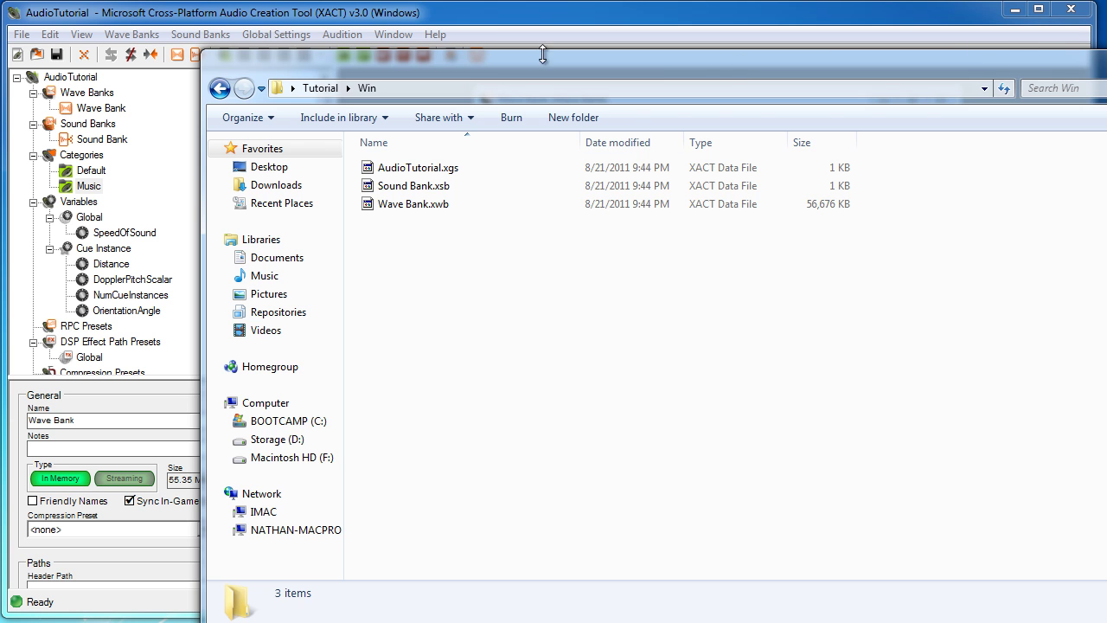
left_click(502, 12)
left_click(1099, 207)
left_click(357, 18)
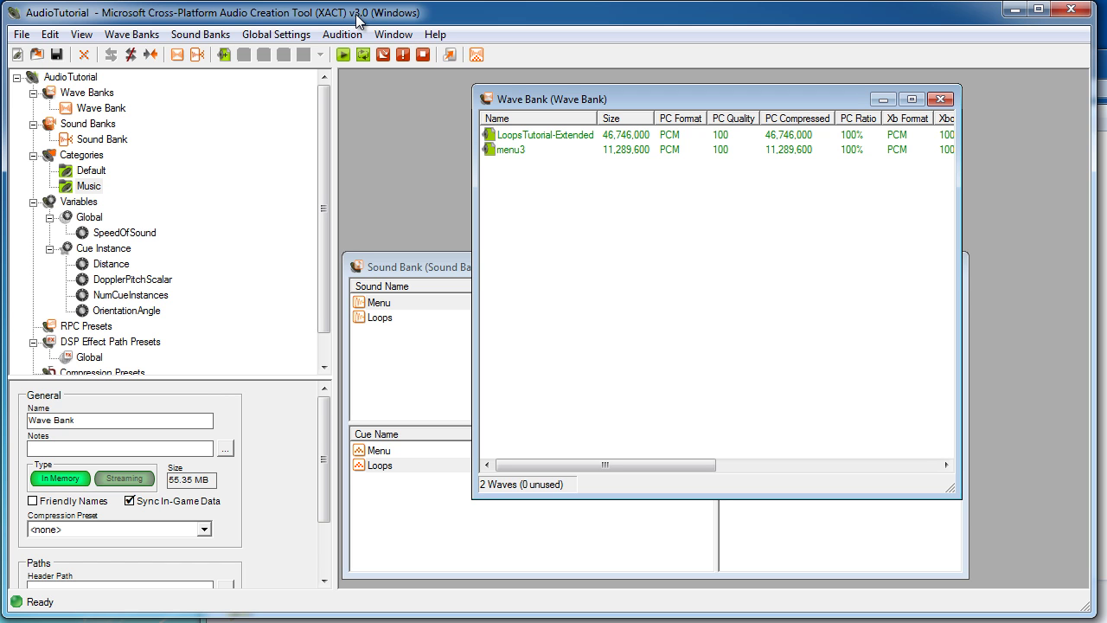
Step: Add a second wave bank and a second sound bank to the project, closing their empty windows
right_click(107, 98)
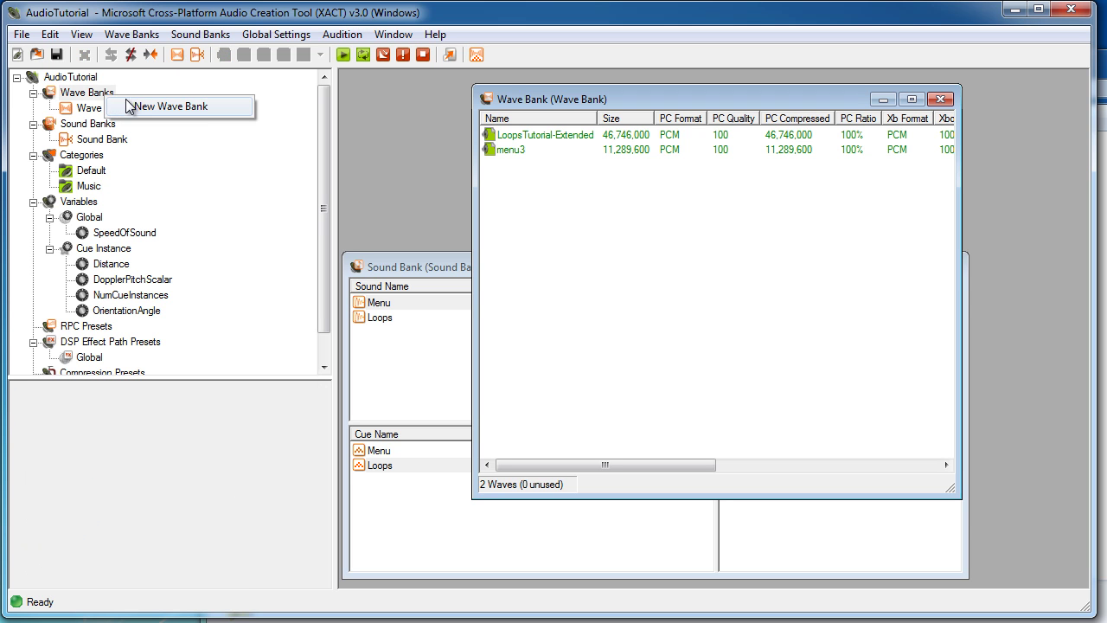
left_click(141, 106)
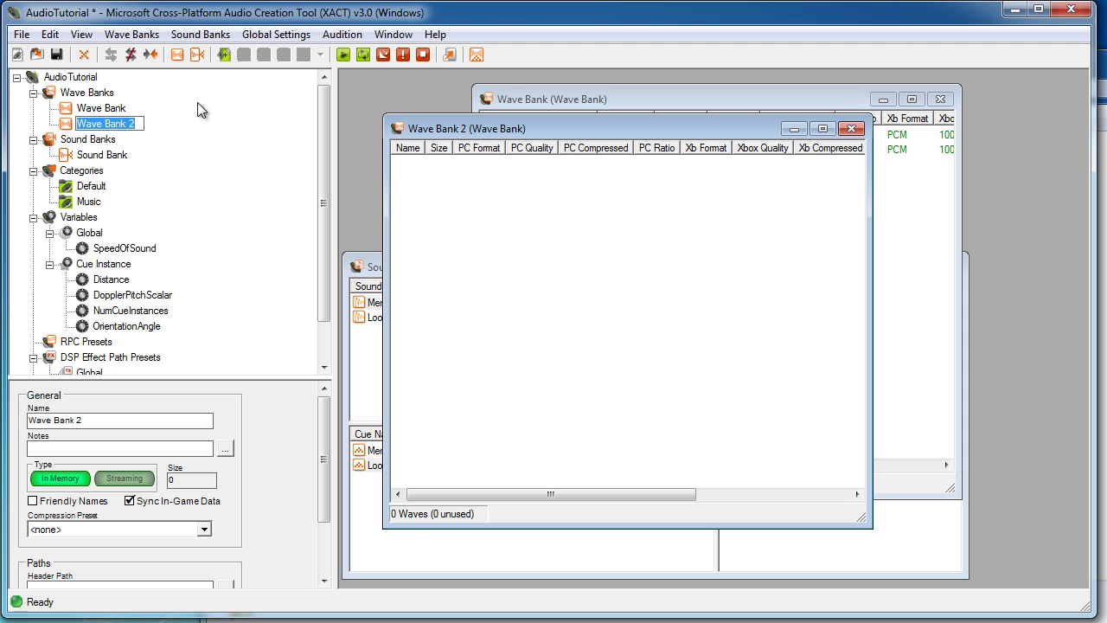
left_click(850, 128)
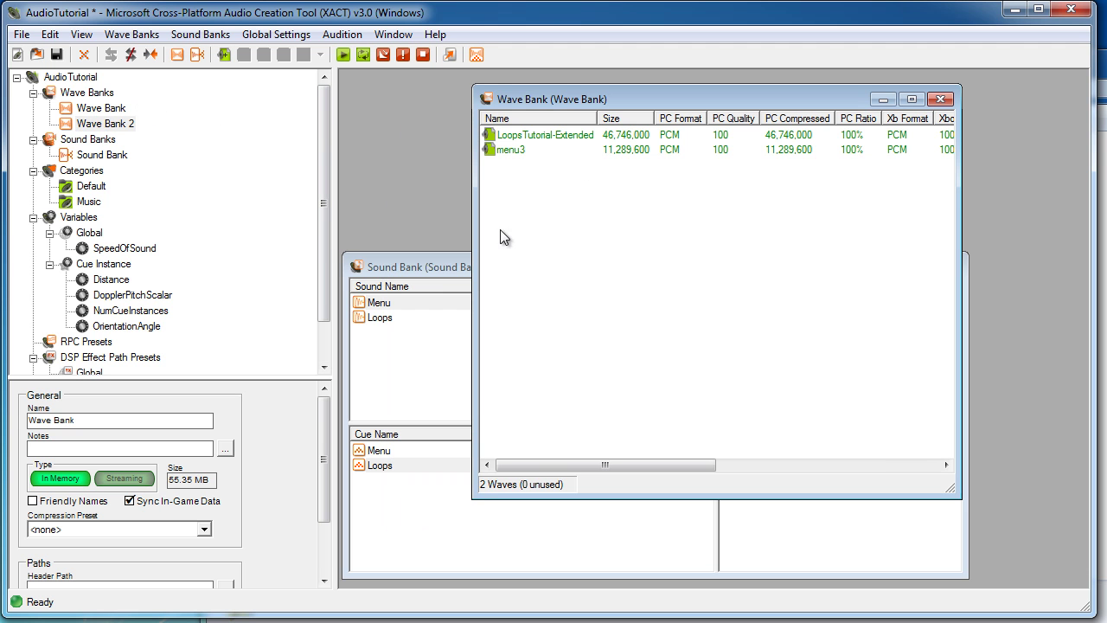
right_click(86, 140)
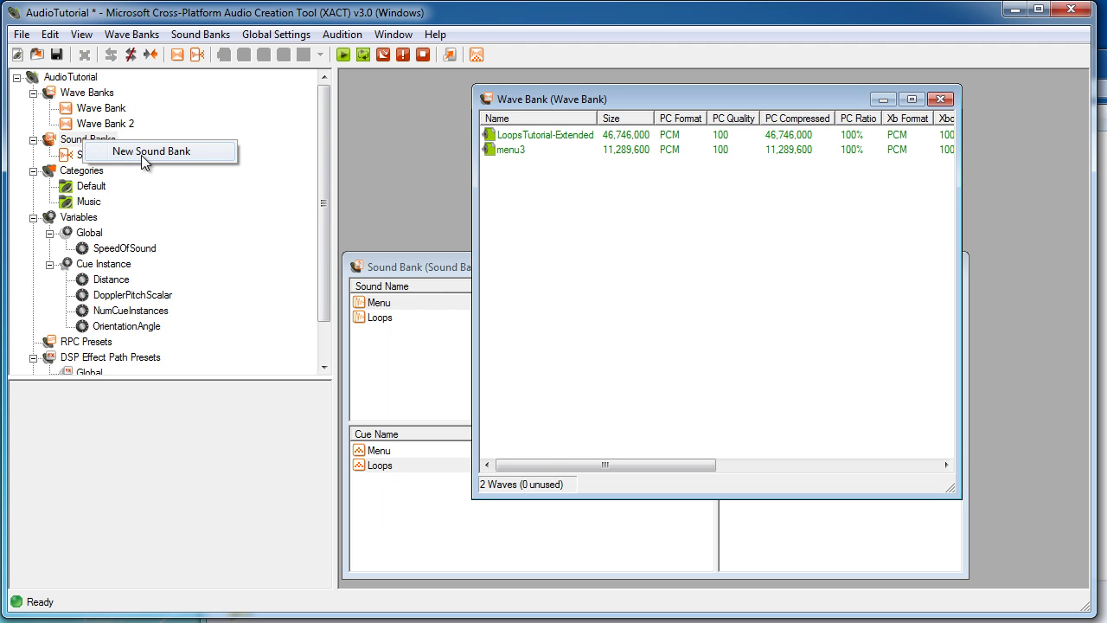
left_click(143, 154)
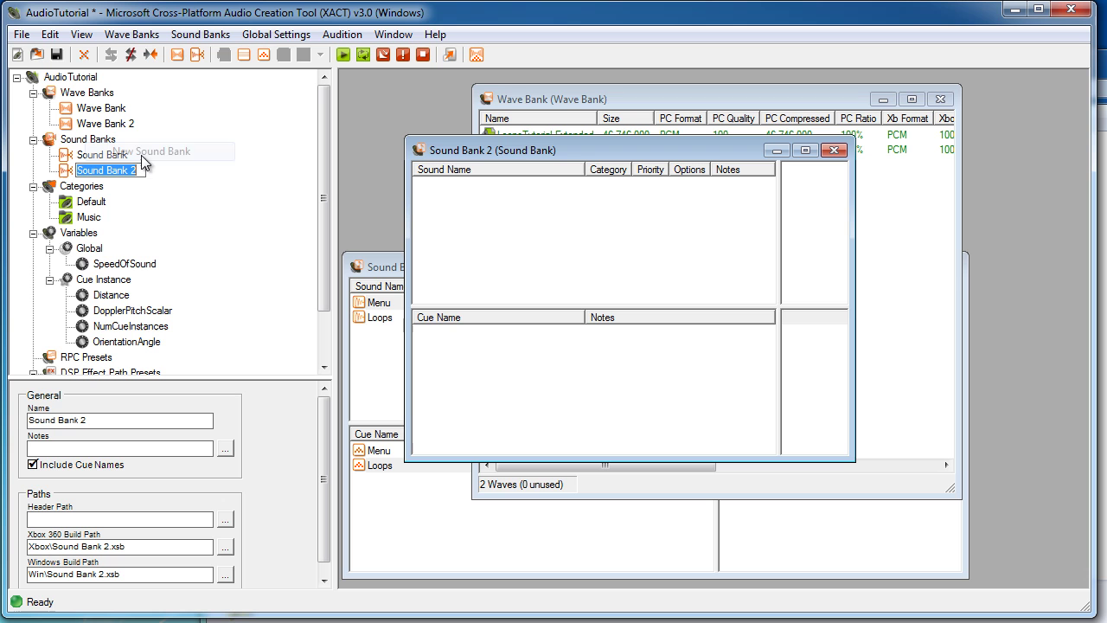
left_click(833, 150)
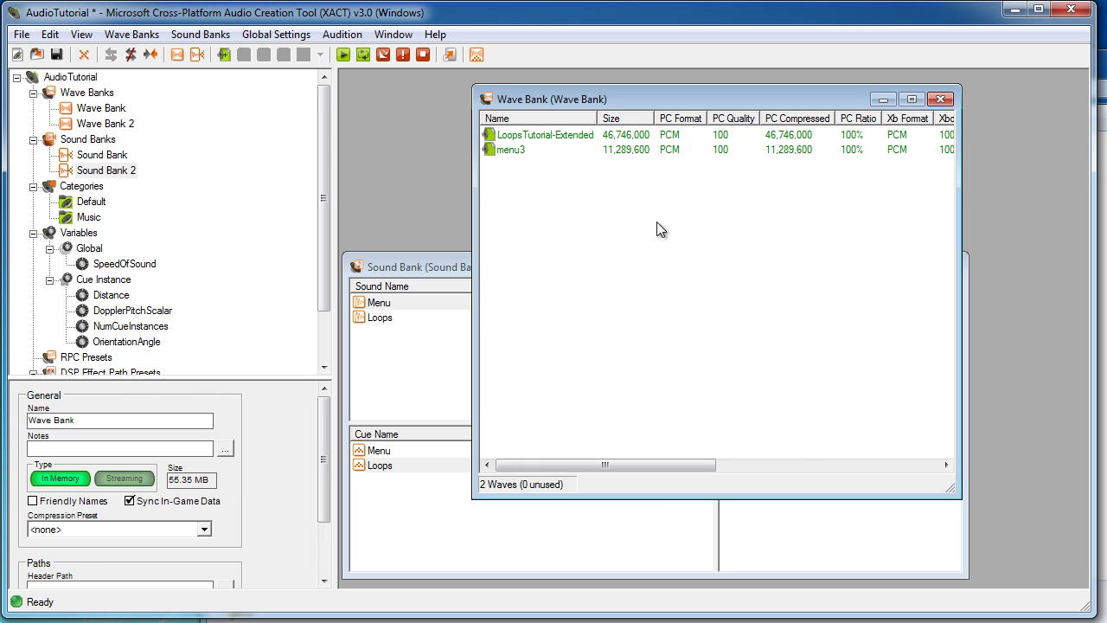
Step: Add a new category named SoundEffect to the project
right_click(76, 189)
left_click(103, 195)
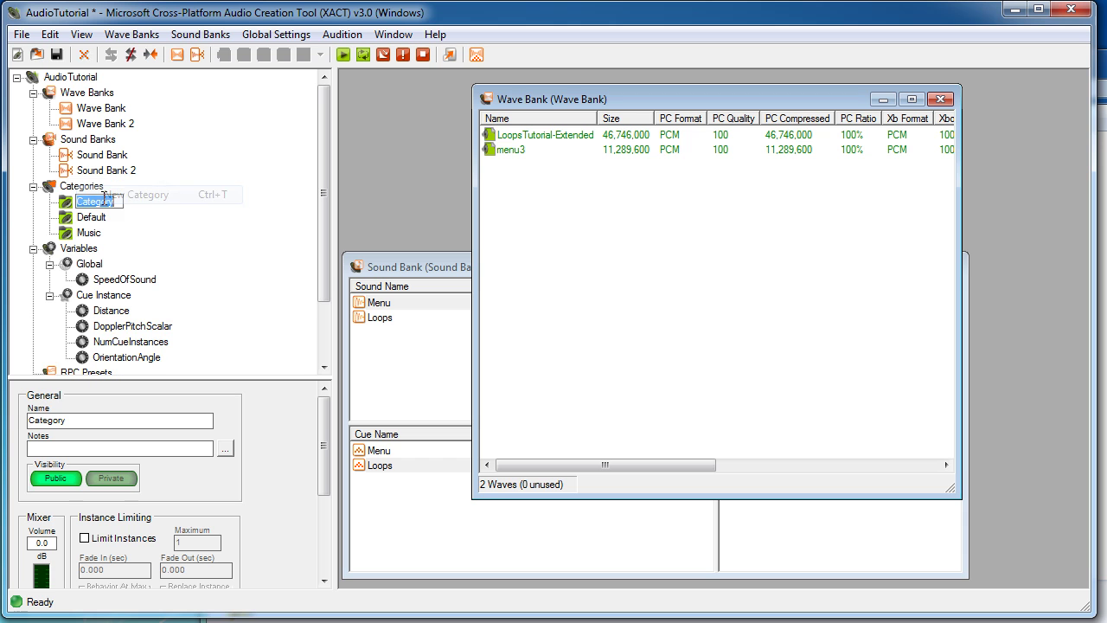
type("Soun")
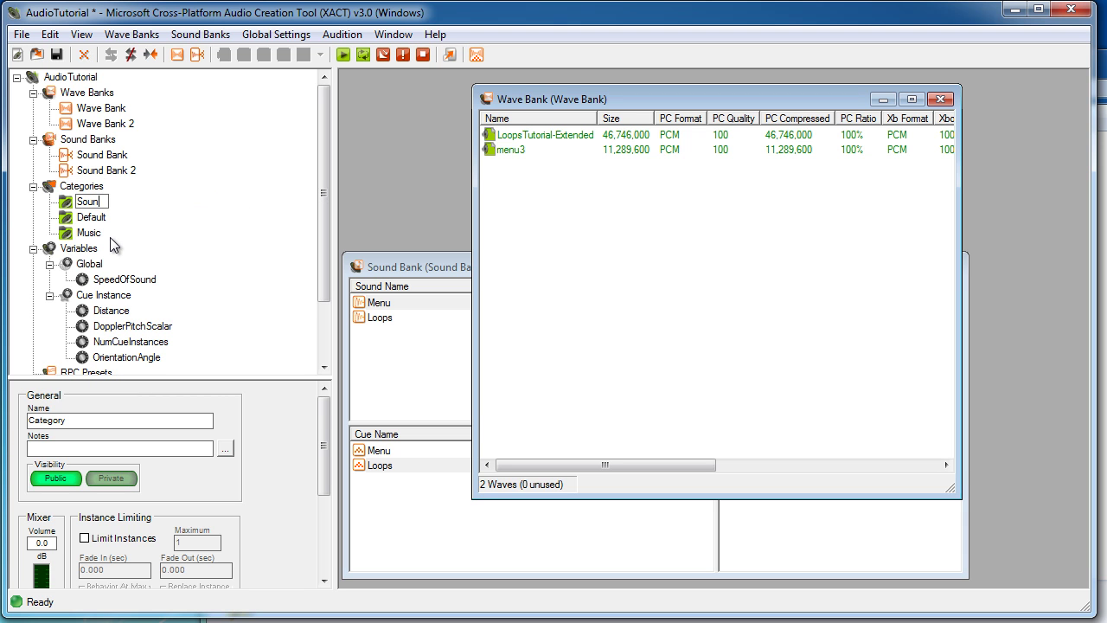
type("dEffect")
key("Return")
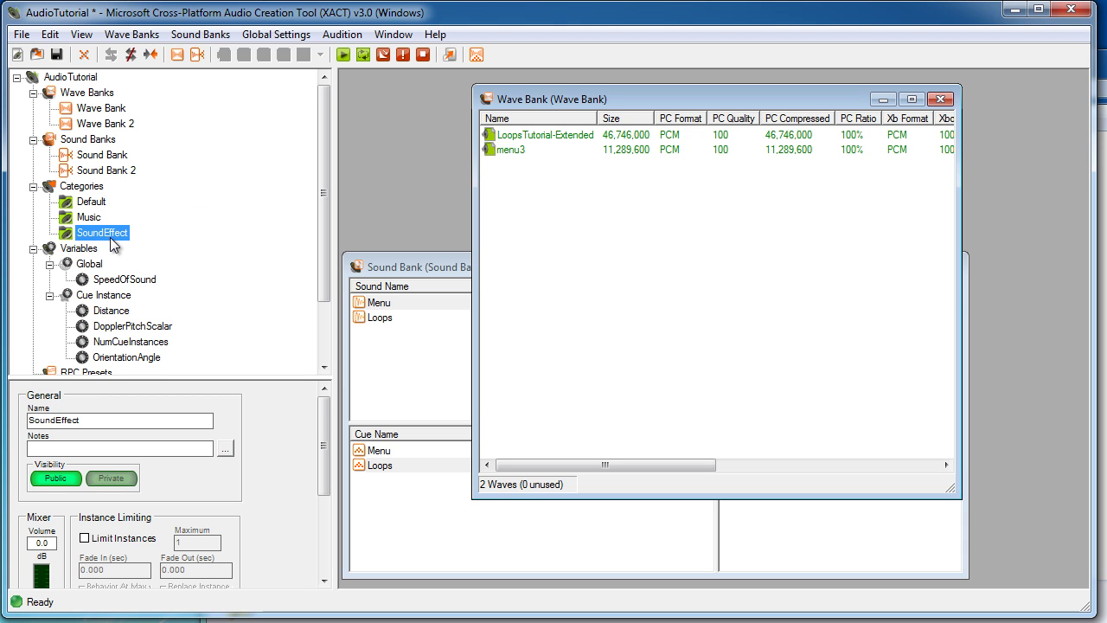
Step: Compare the waves in the original wave bank with the sounds and cues in the original sound bank
mouse_move(327, 235)
left_mouse_down()
mouse_move(326, 261)
mouse_move(323, 235)
left_mouse_up()
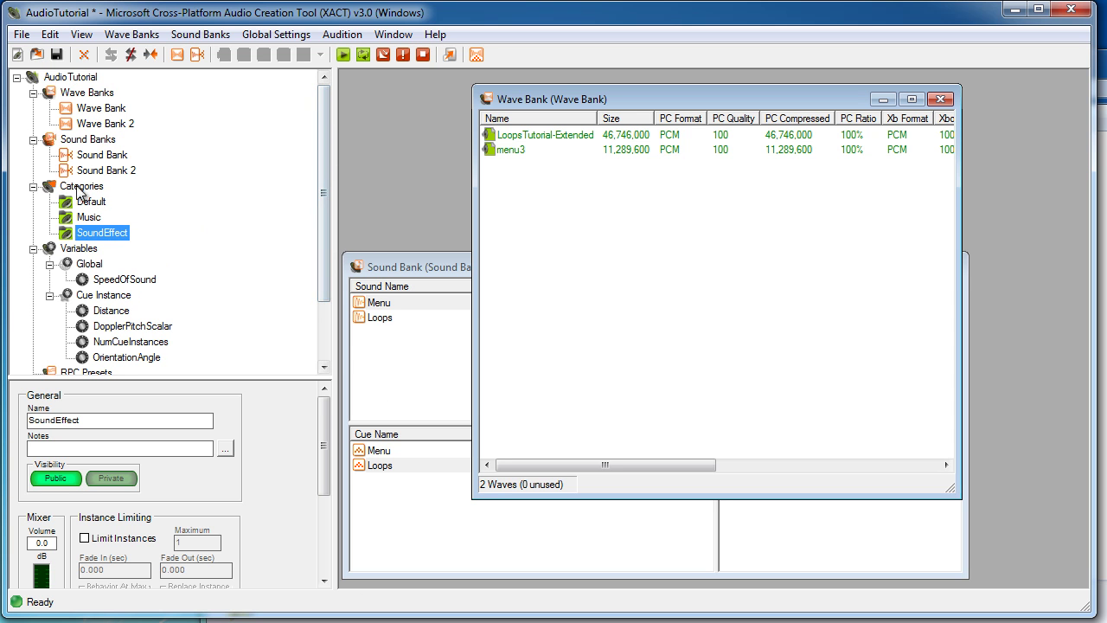
left_click(439, 267)
left_click(563, 198)
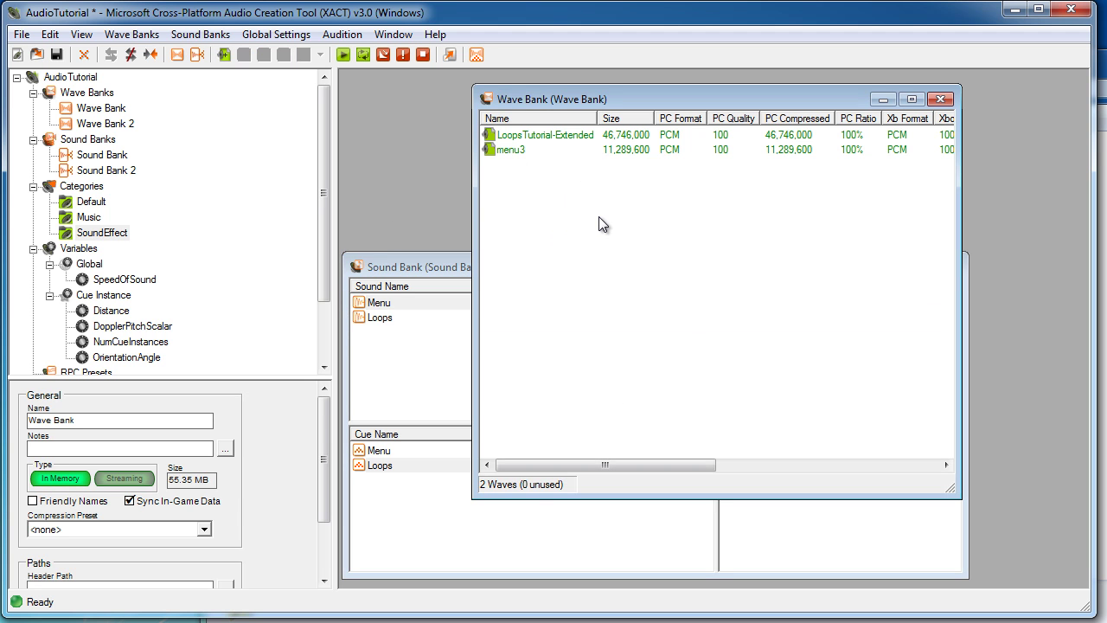
left_click(106, 110)
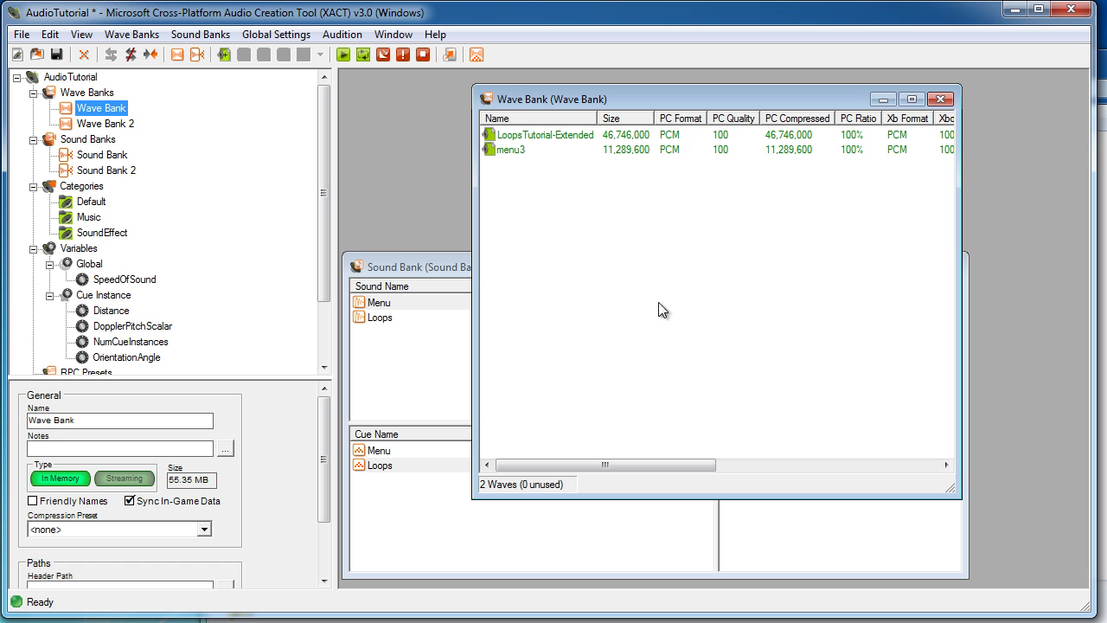
left_click(622, 252)
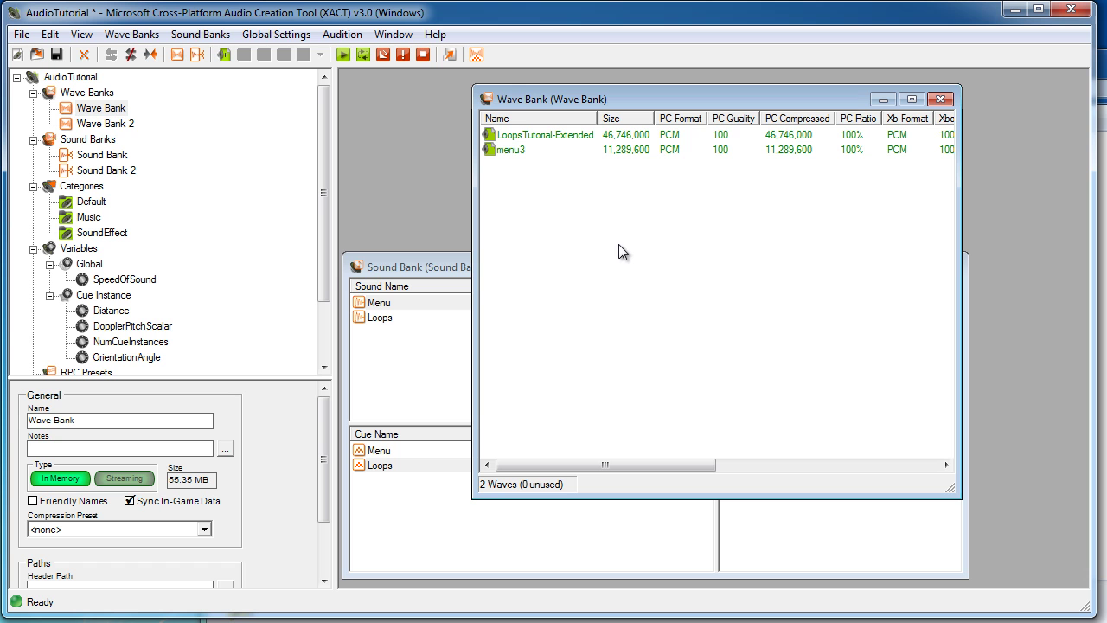
left_click(420, 263)
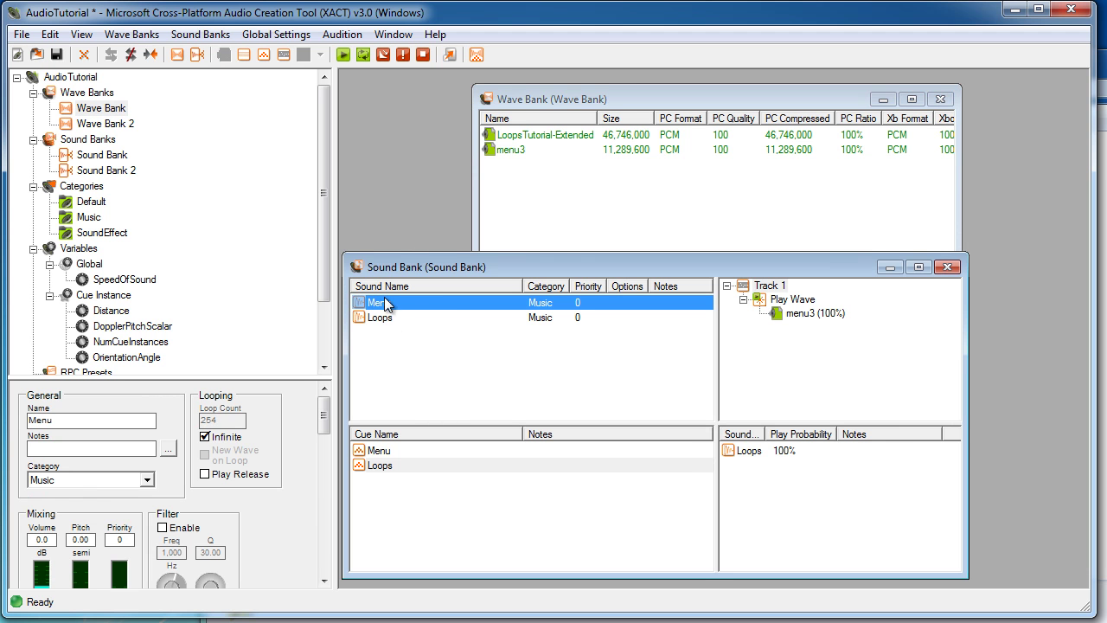
left_click(538, 184)
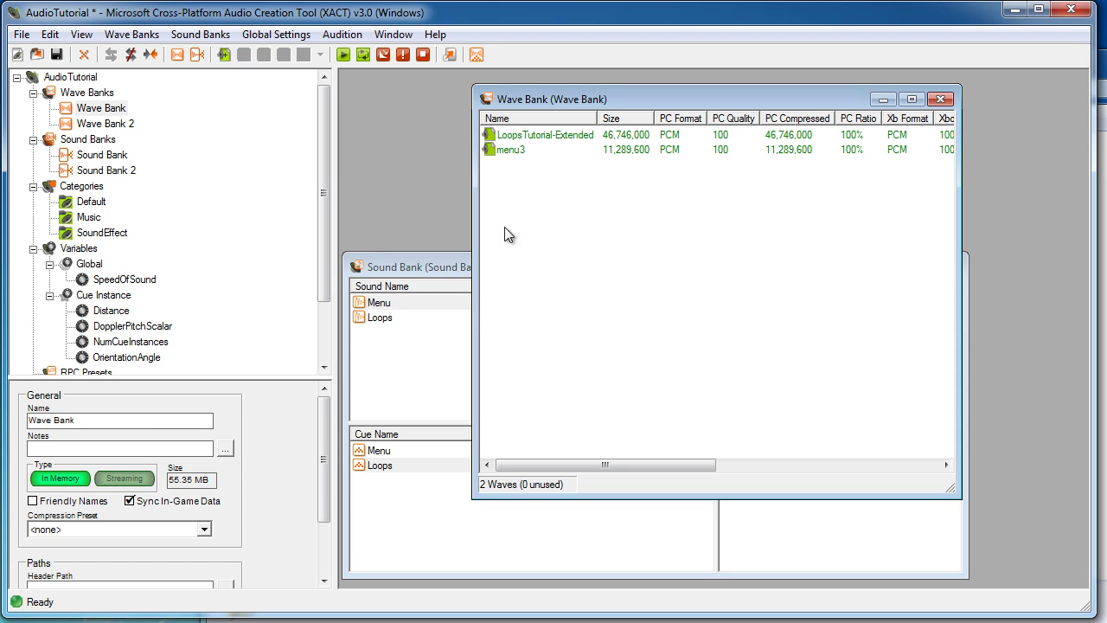
left_click(376, 370)
left_click(562, 240)
left_click(423, 390)
left_click(583, 206)
left_click(429, 355)
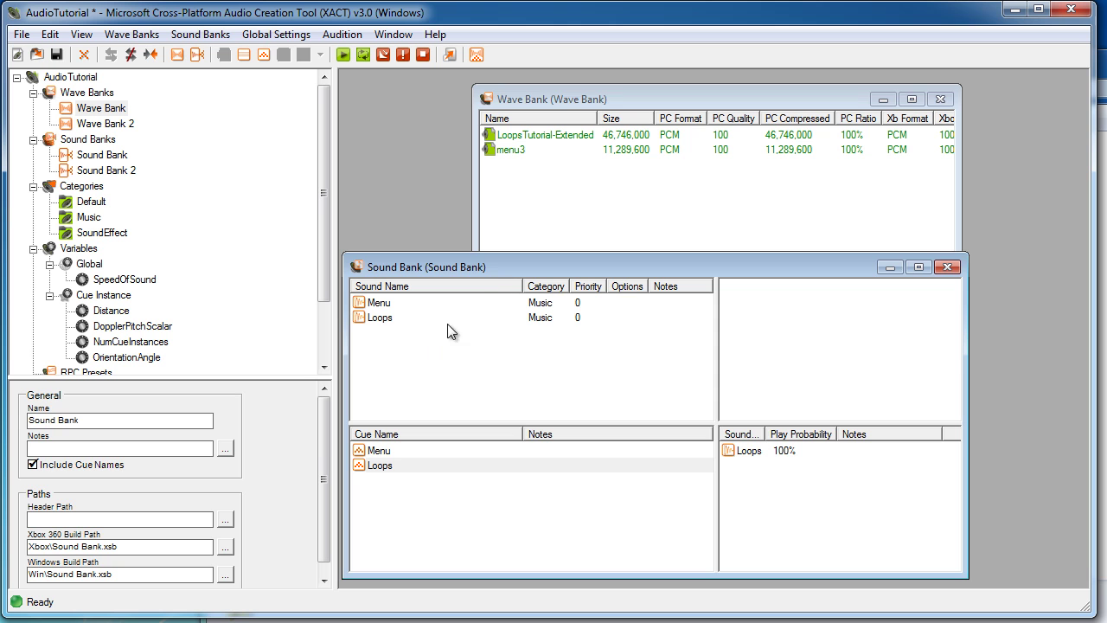
left_click(514, 207)
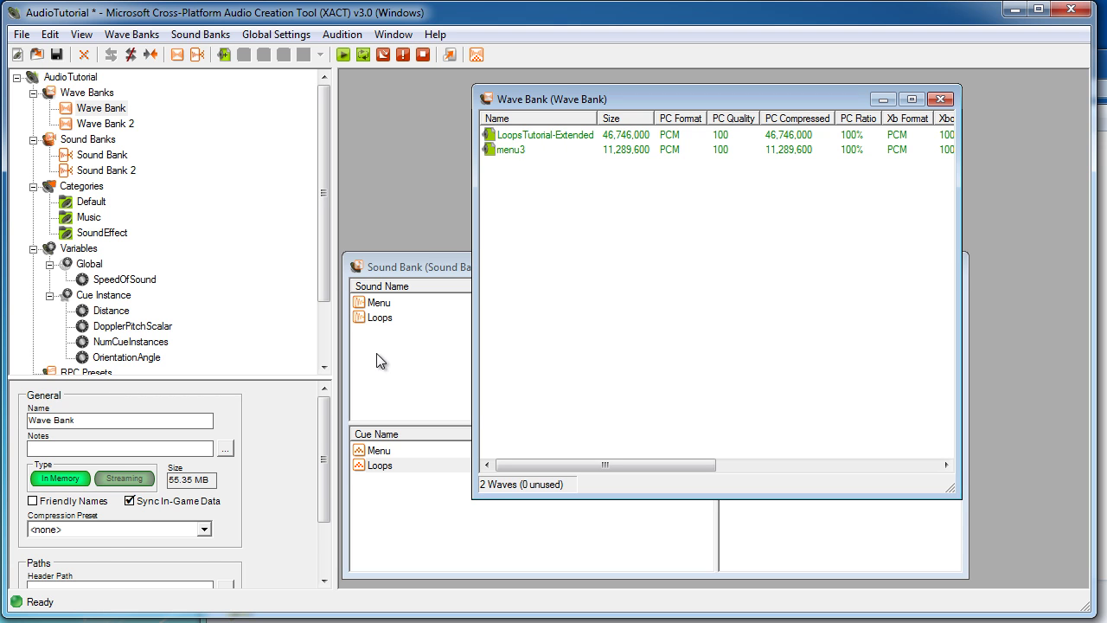
left_click(387, 386)
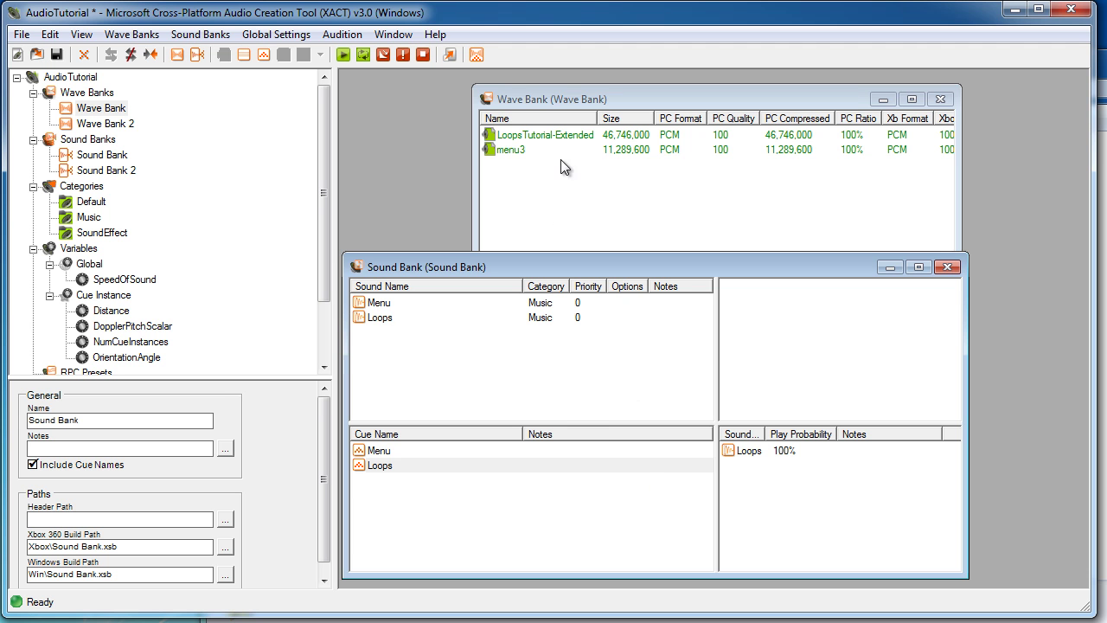
Step: Try to bring the LoopsTutorial-Extended wave from the wave bank into the sound bank's sound list
left_click_drag(554, 134, 397, 320)
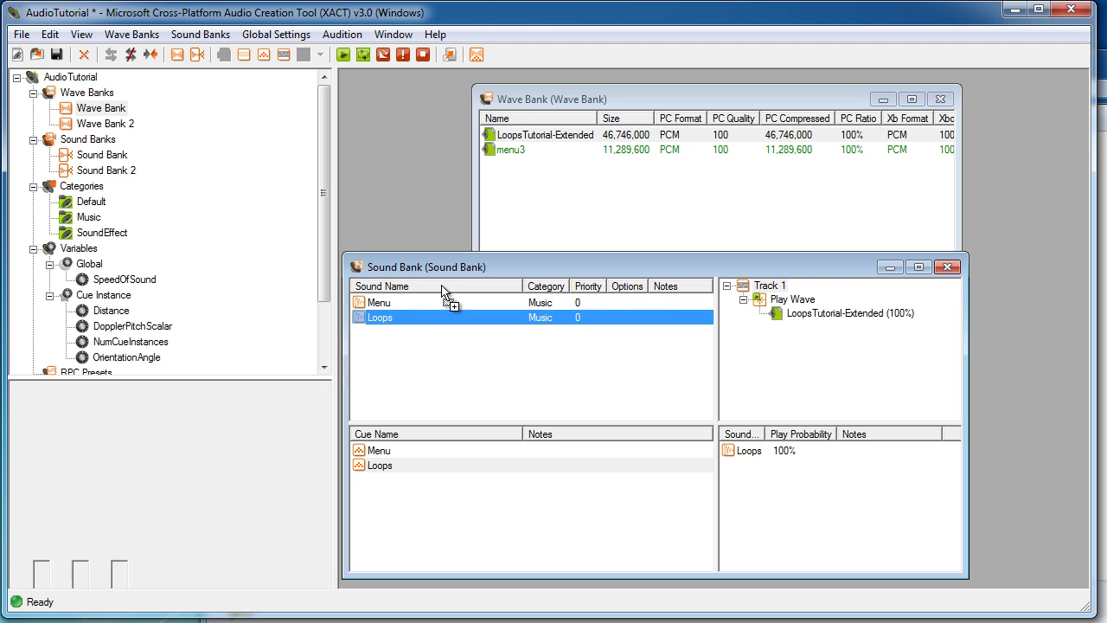
left_click(509, 217)
left_click(571, 271)
left_click(381, 391)
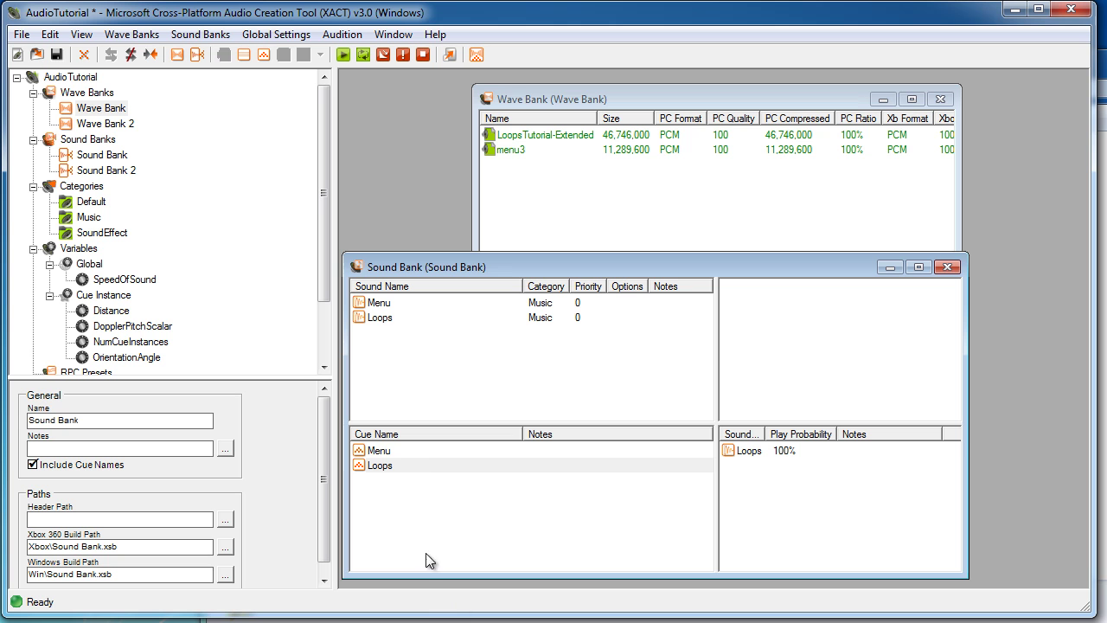
Step: Review the Menu and Loops cues of the sound bank and the LoopsTutorial-Extended wave's properties
left_click(371, 459)
left_click(375, 451)
left_click(373, 467)
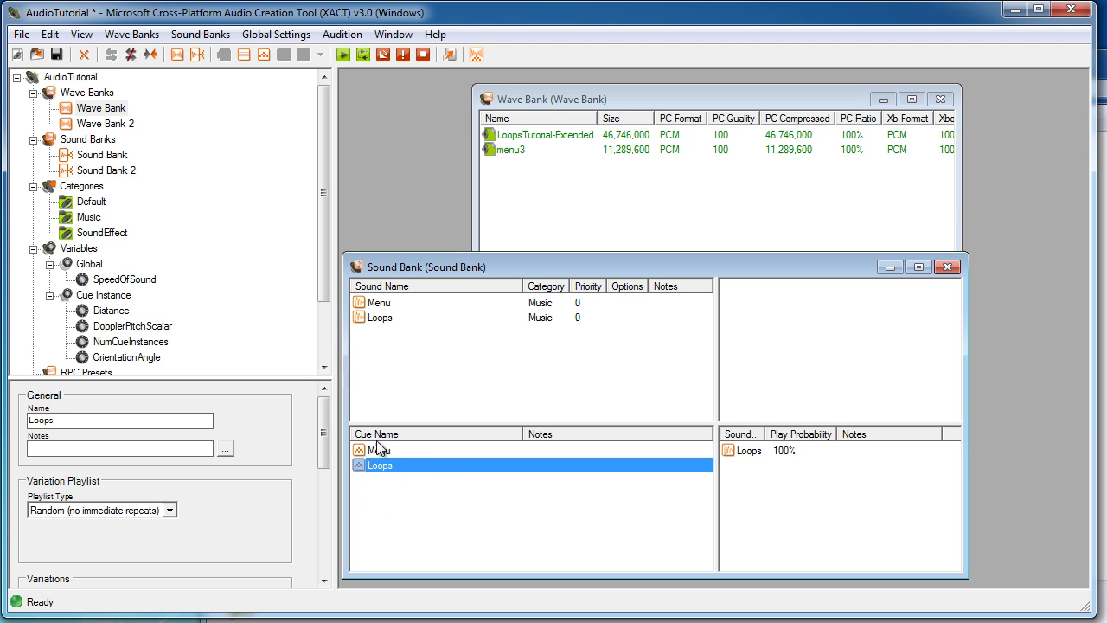
left_click(529, 135)
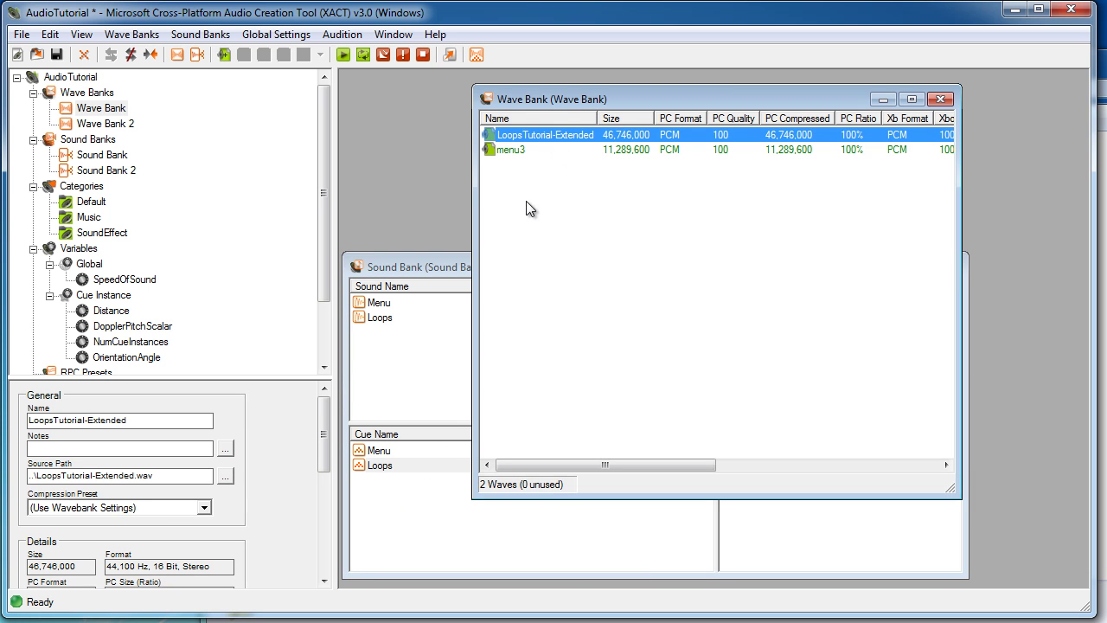
left_click(398, 519)
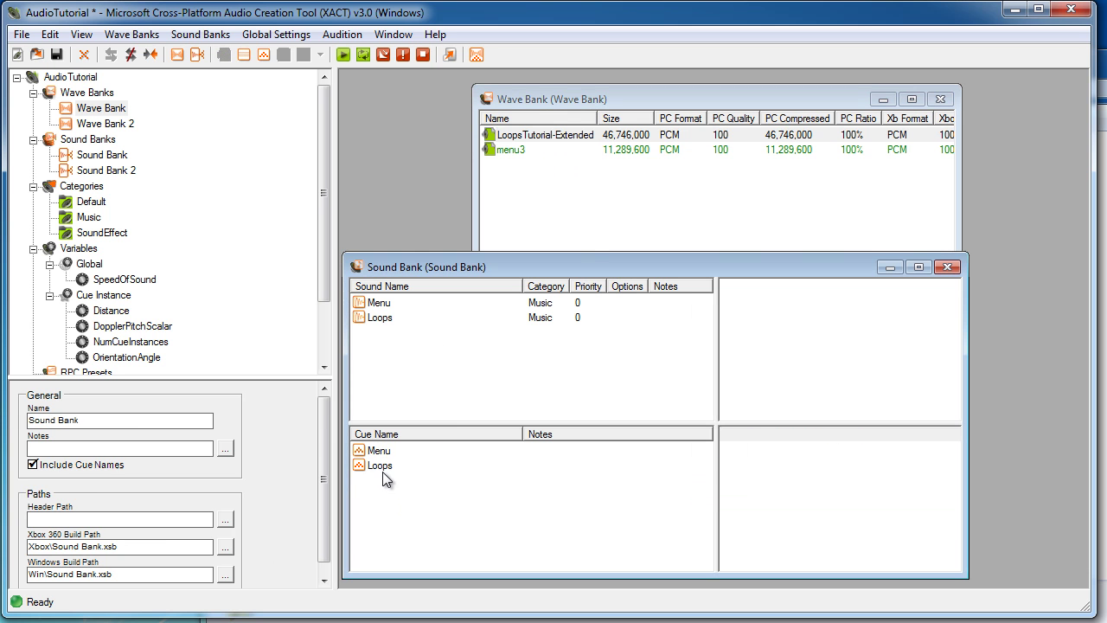
left_click(383, 466)
left_click(586, 243)
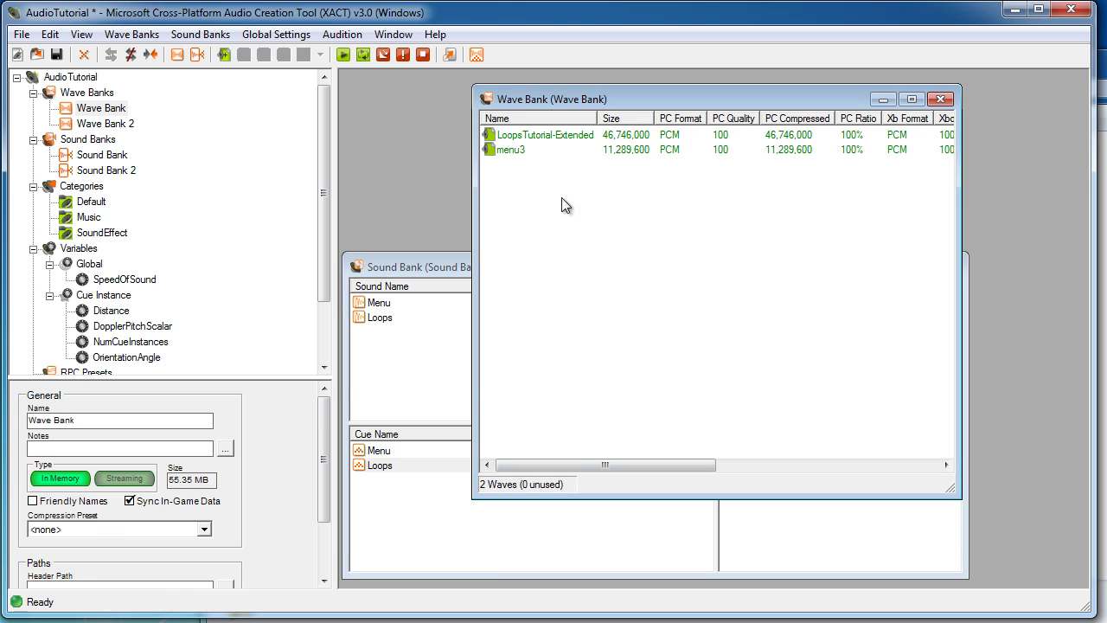
Step: Compare the Menu and Loops sounds with the cues in the original sound bank, including the Menu cue's playlist properties
left_click(393, 412)
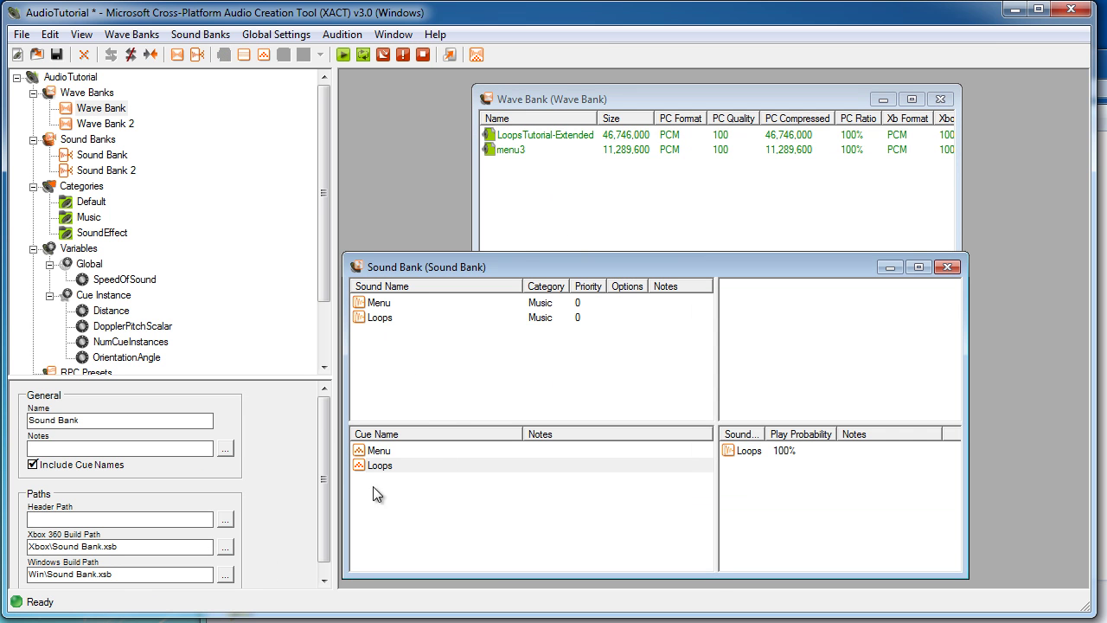
mouse_move(383, 316)
left_mouse_down()
mouse_move(383, 452)
mouse_move(383, 327)
mouse_move(392, 331)
left_mouse_up()
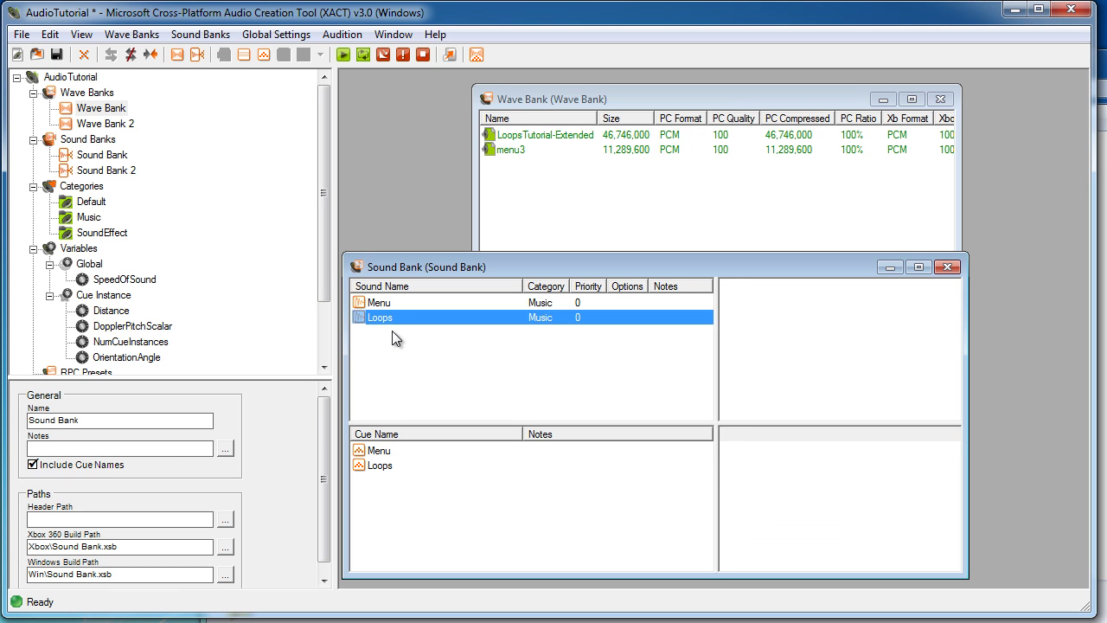
left_click(446, 392)
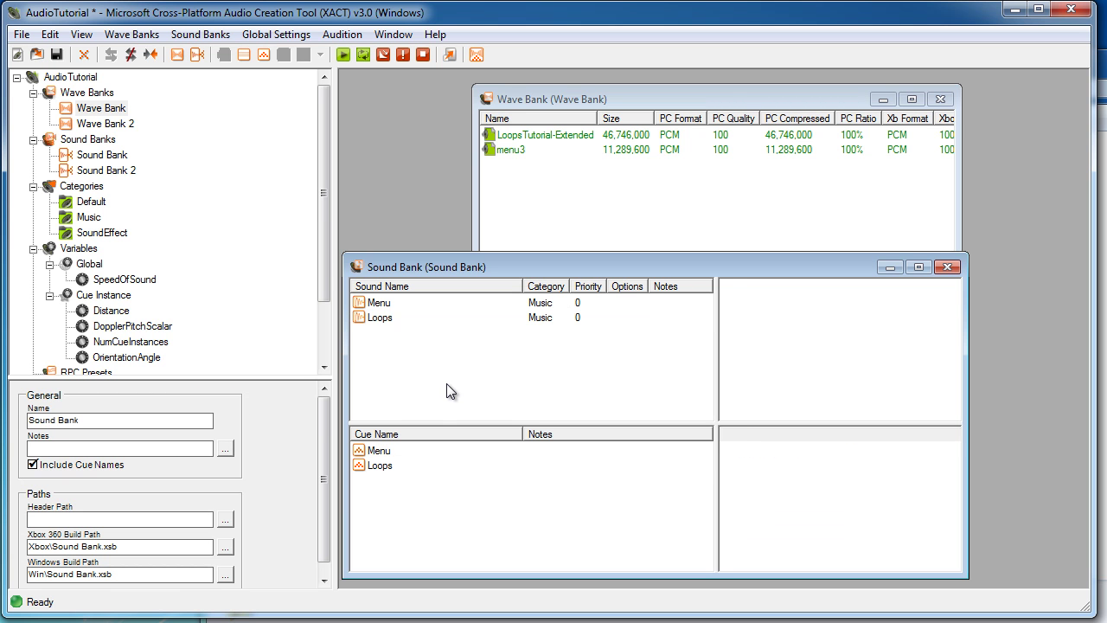
left_click(380, 451)
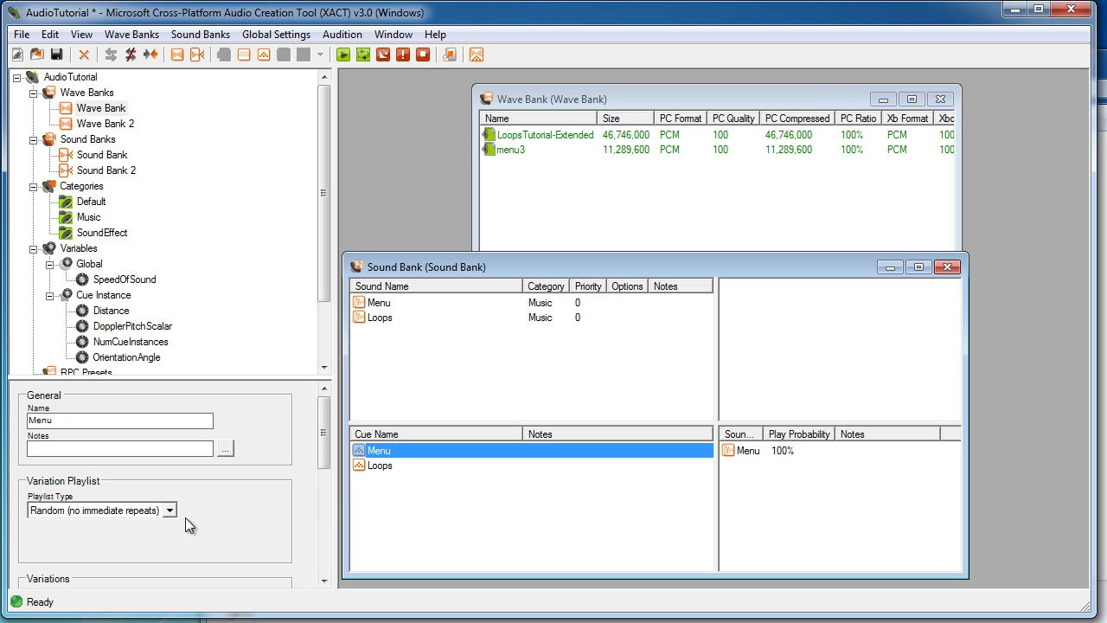
left_click_drag(323, 451, 328, 397)
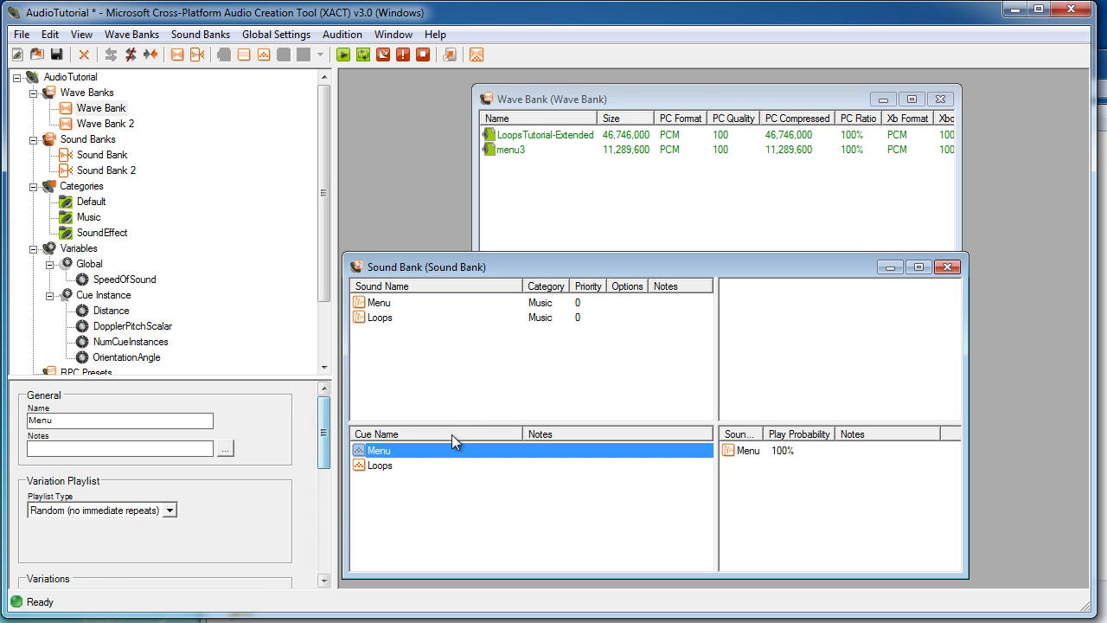
left_click(439, 381)
left_click(380, 304)
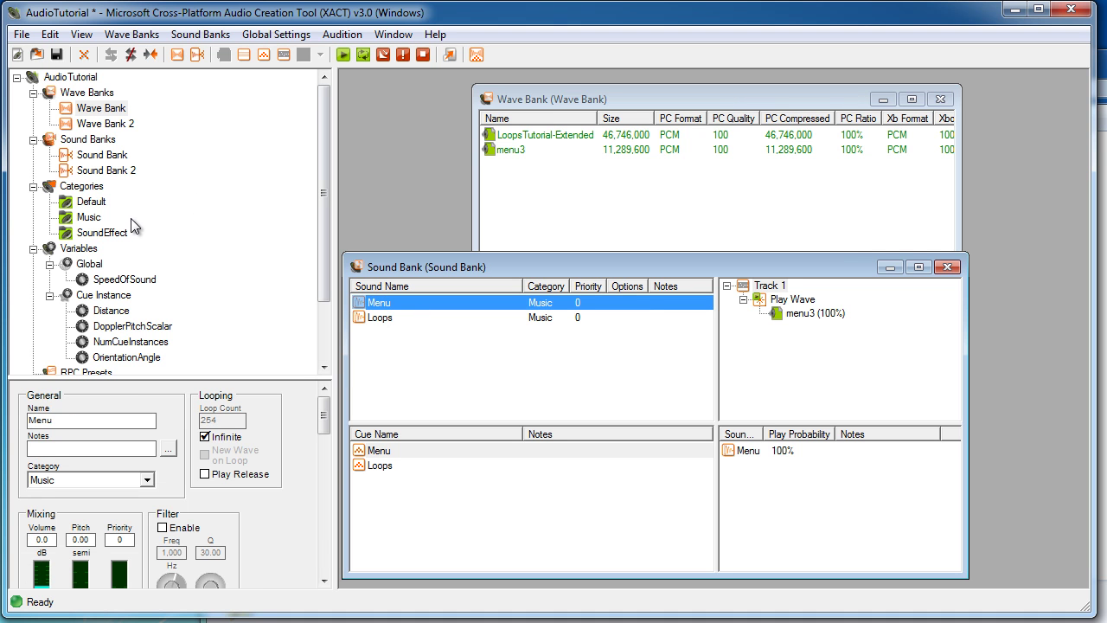
left_click(388, 315)
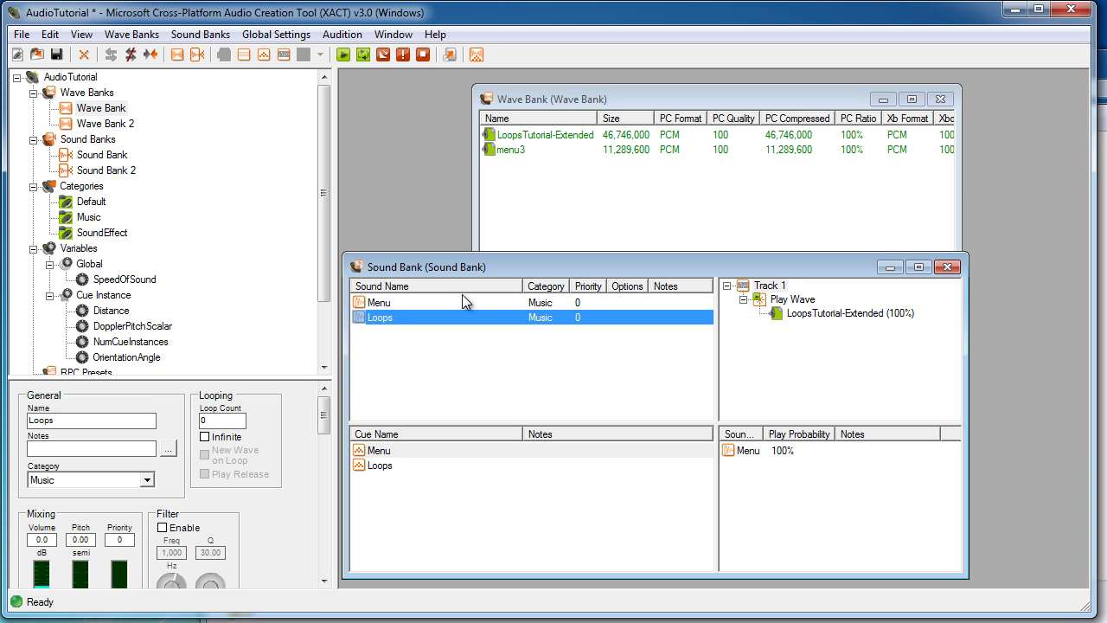
Step: Choose Music as the category of the Loops sound in the original sound bank
left_click(147, 480)
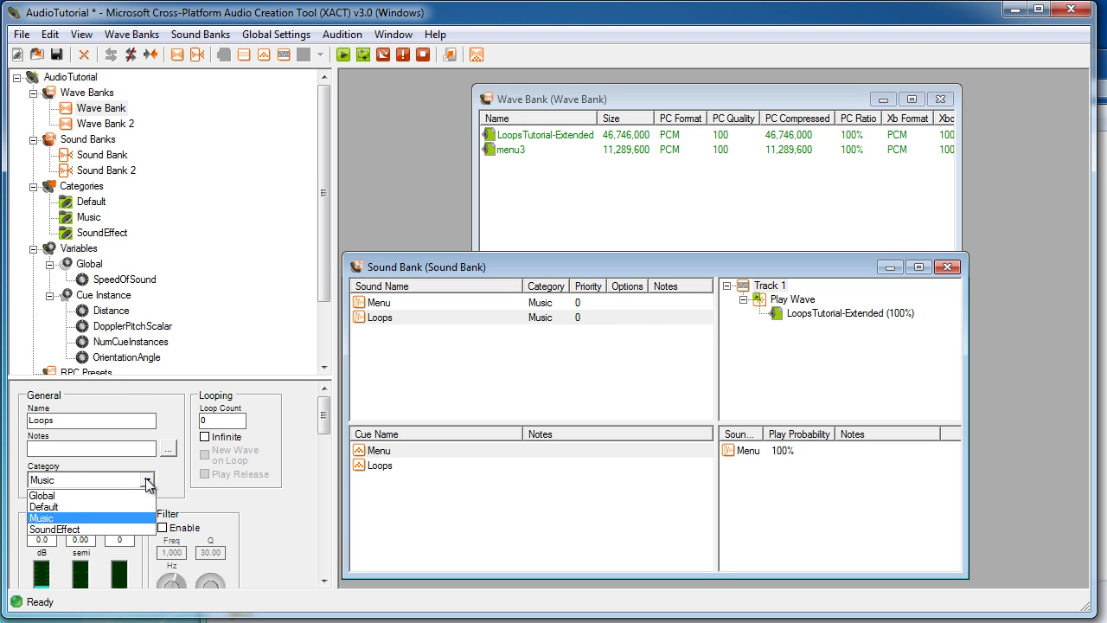
left_click(67, 518)
mouse_move(325, 416)
left_mouse_down()
mouse_move(324, 471)
mouse_move(323, 436)
mouse_move(344, 444)
mouse_move(346, 412)
left_mouse_up()
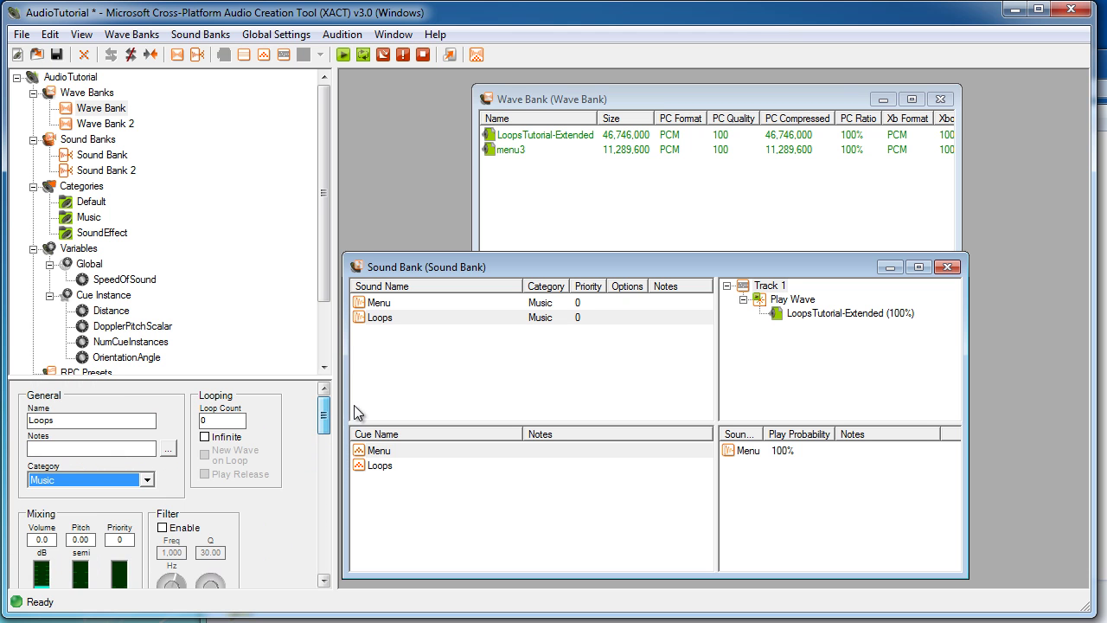
left_click(430, 356)
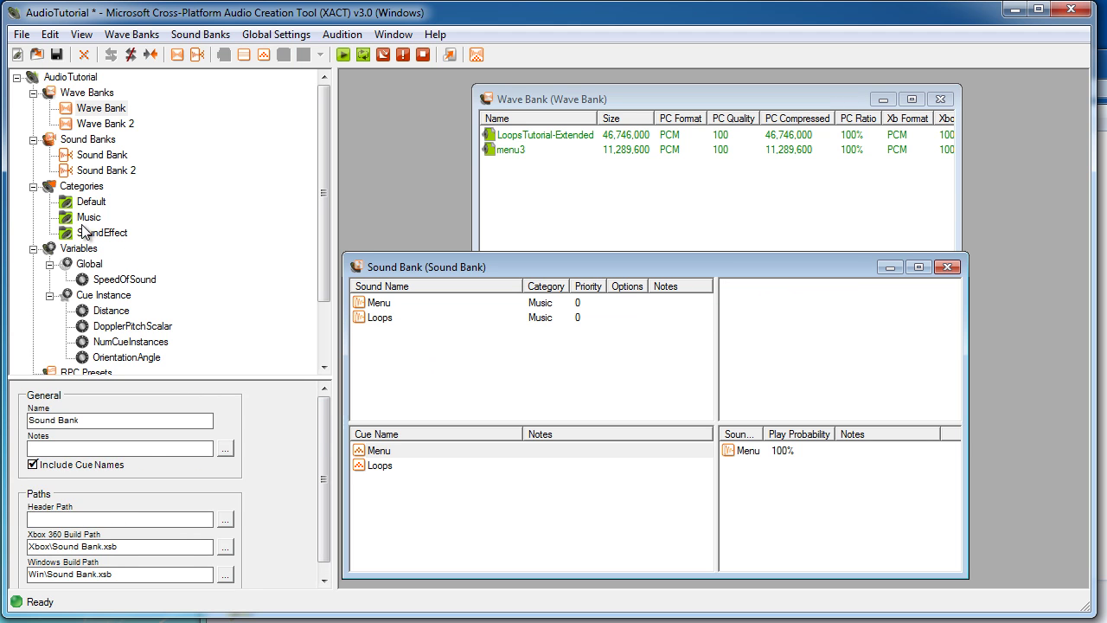
Step: Review the Music category's mixer and instance-limiting settings and the Menu sound's properties
left_click(90, 217)
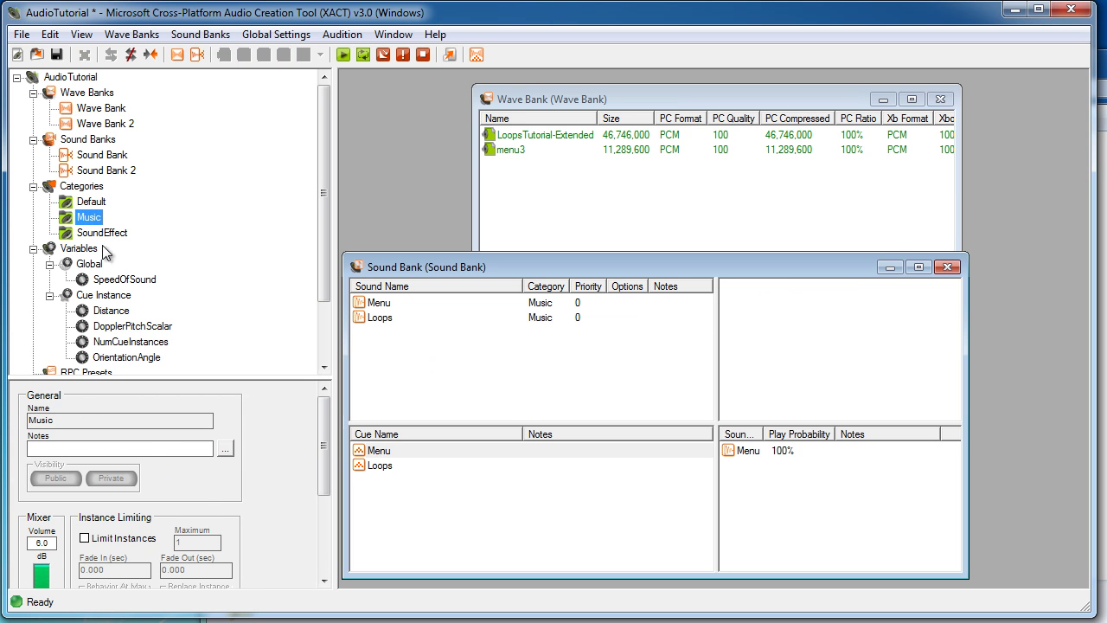
left_click_drag(323, 439, 324, 456)
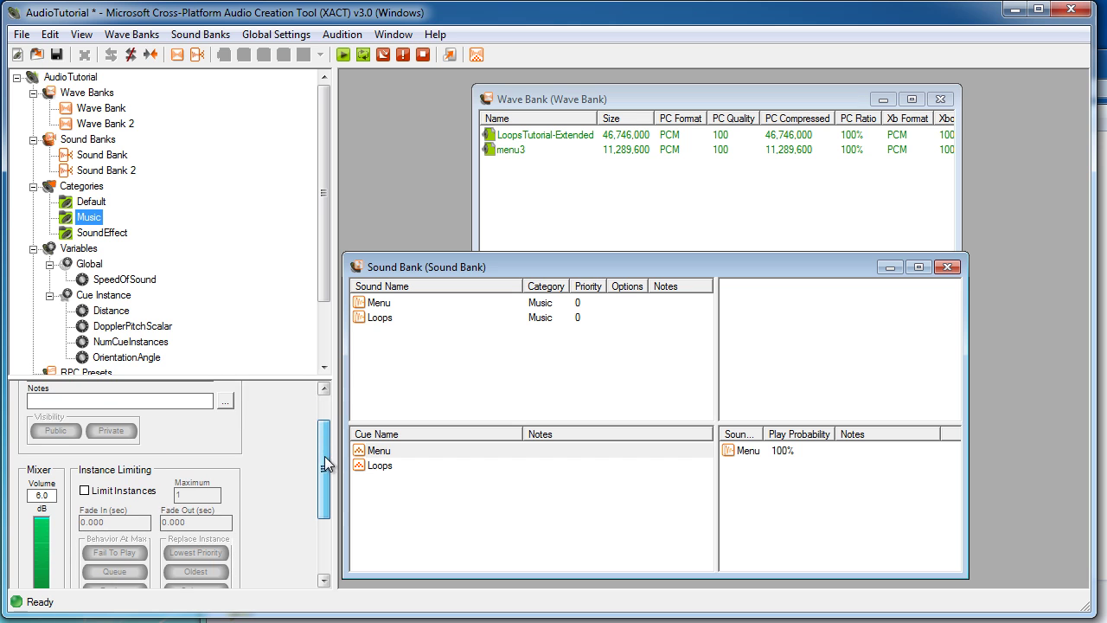
left_click(389, 304)
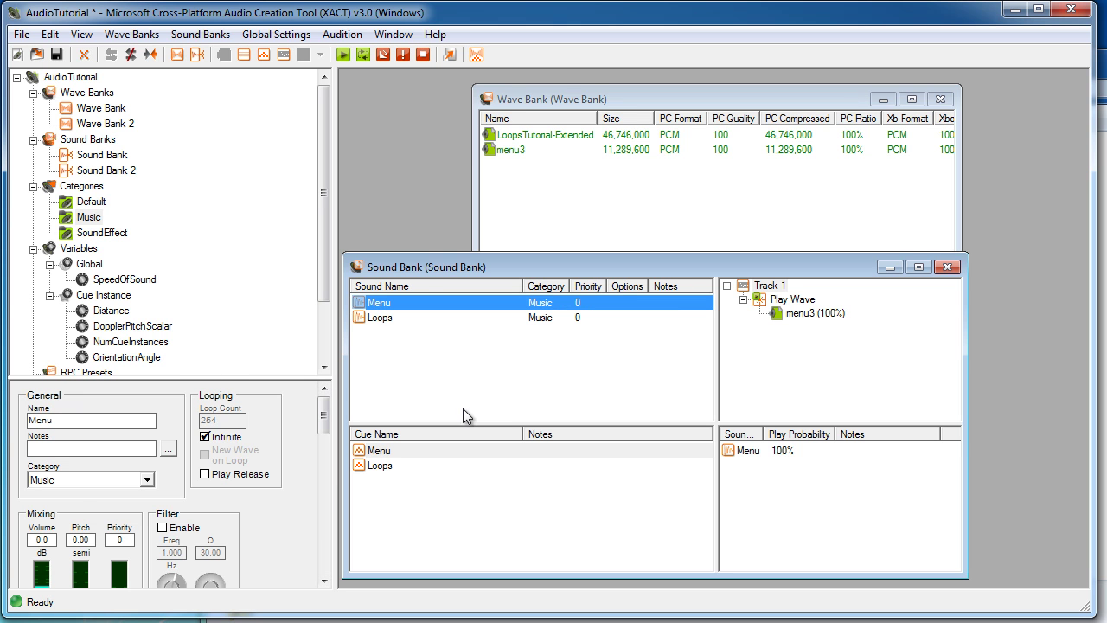
Step: Audition the Loops sound by starting it repeatedly, and stop the playback
left_click(381, 317)
left_click(344, 54)
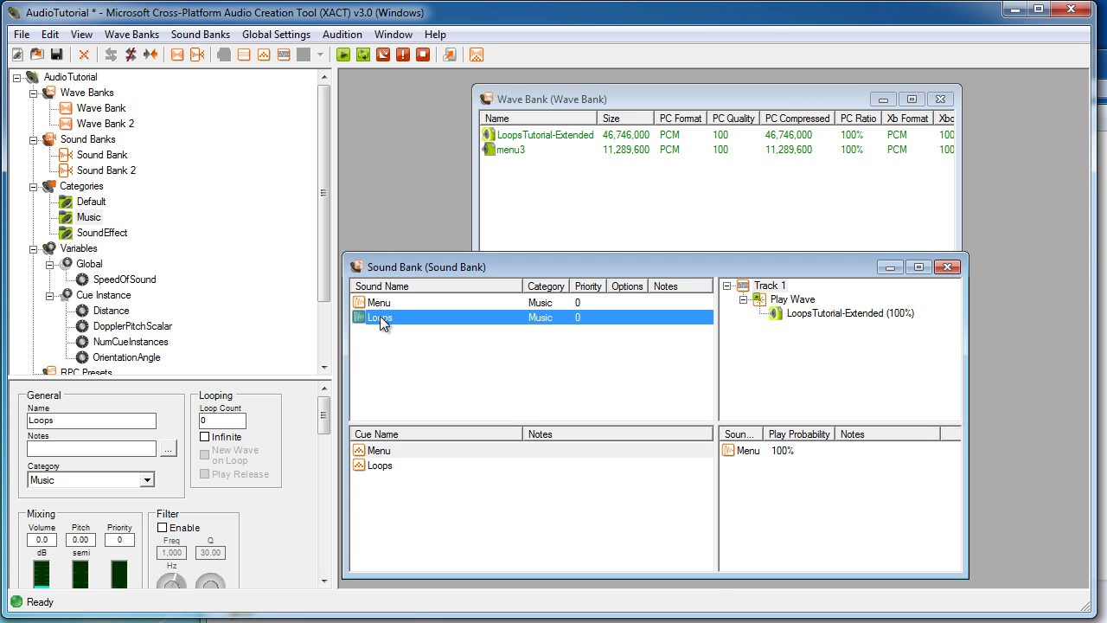
left_click(343, 57)
left_click(424, 56)
Step: Enable instance limiting on the Music category with a maximum of 1, and save the project
left_click(89, 217)
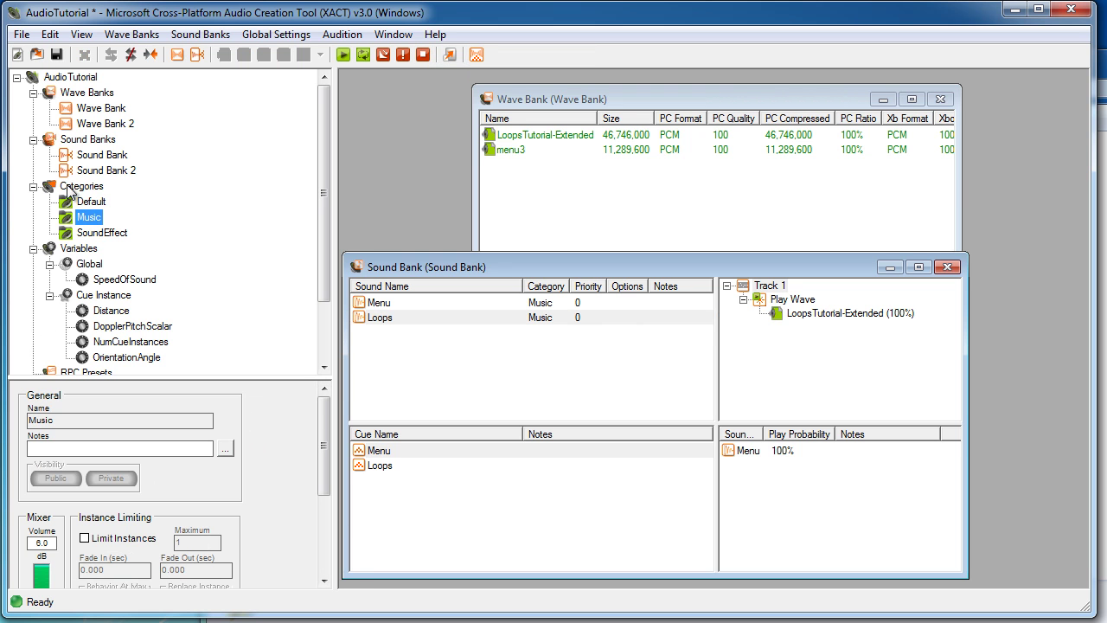
left_click(85, 539)
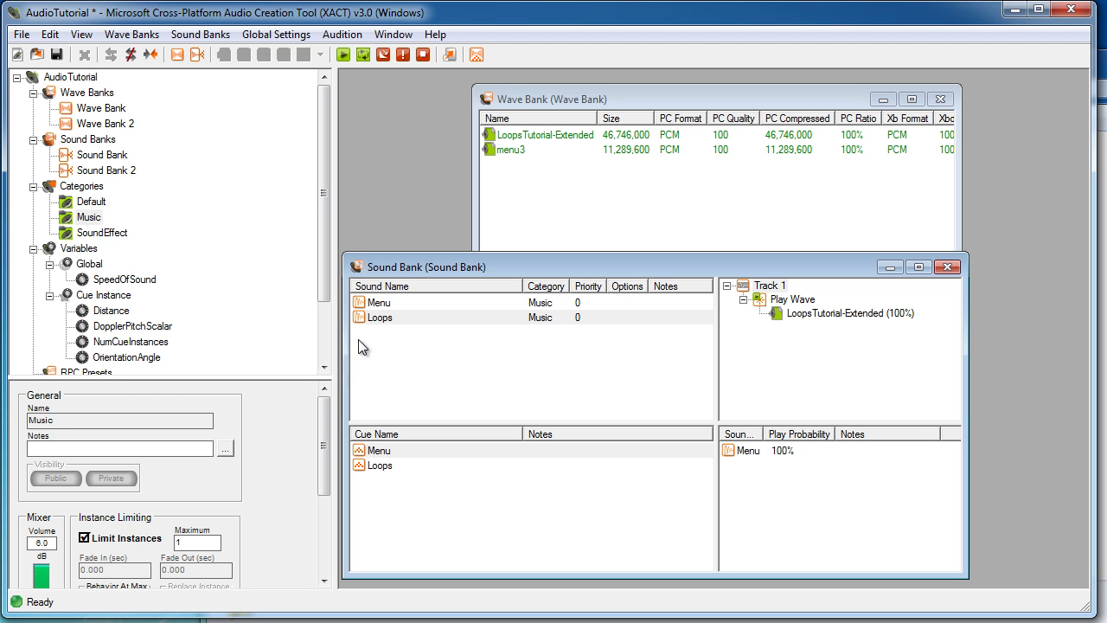
key("ctrl+s")
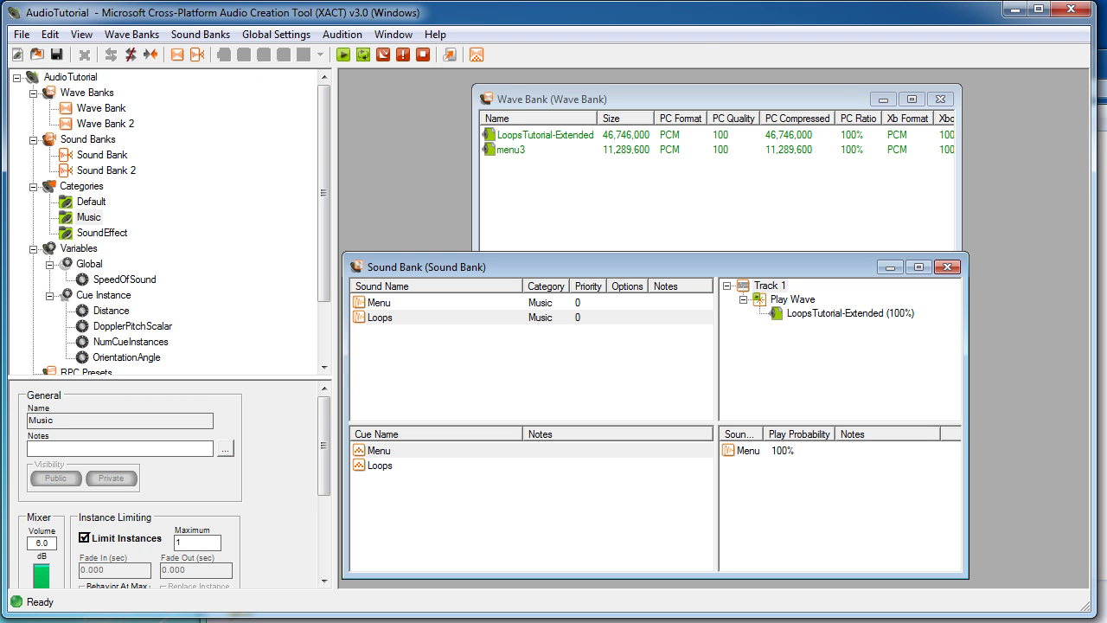
Step: Play the Loops sound again to check the Music category's instance limit, and stop playback
left_click(395, 318)
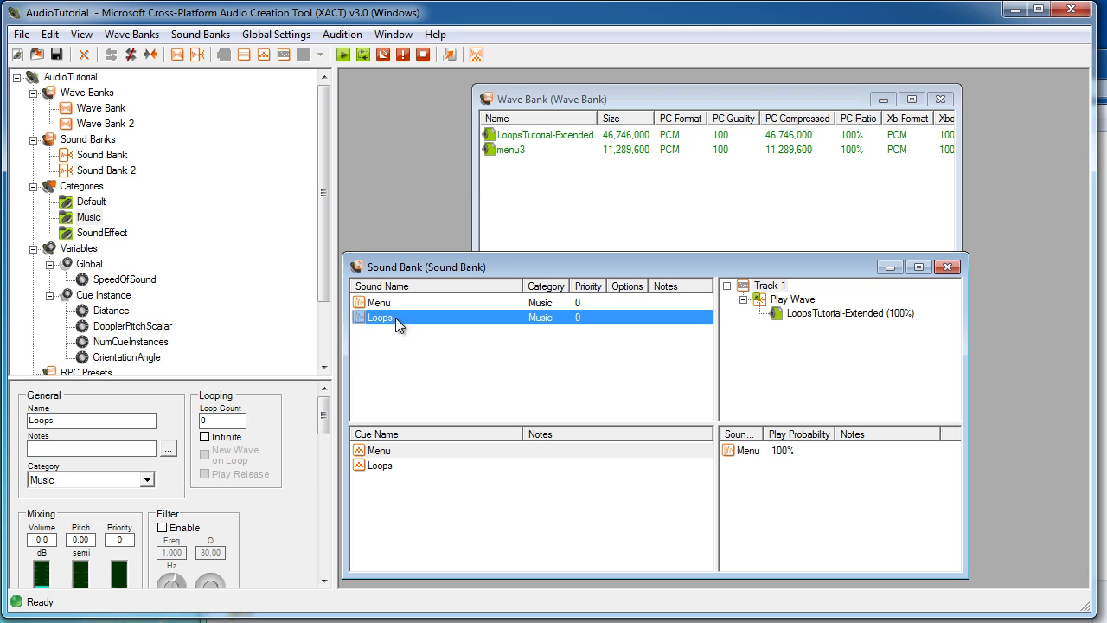
left_click(345, 56)
left_click(424, 57)
Step: Build the AudioTutorial project with the report set to None, and save and close it
left_click(20, 36)
left_click(75, 228)
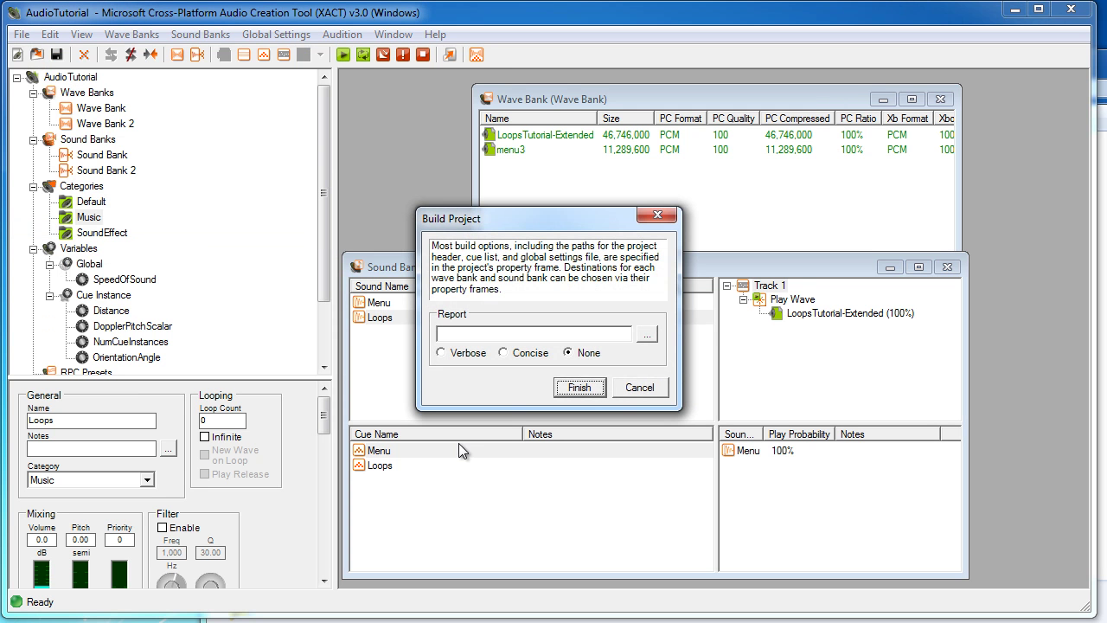
left_click(588, 391)
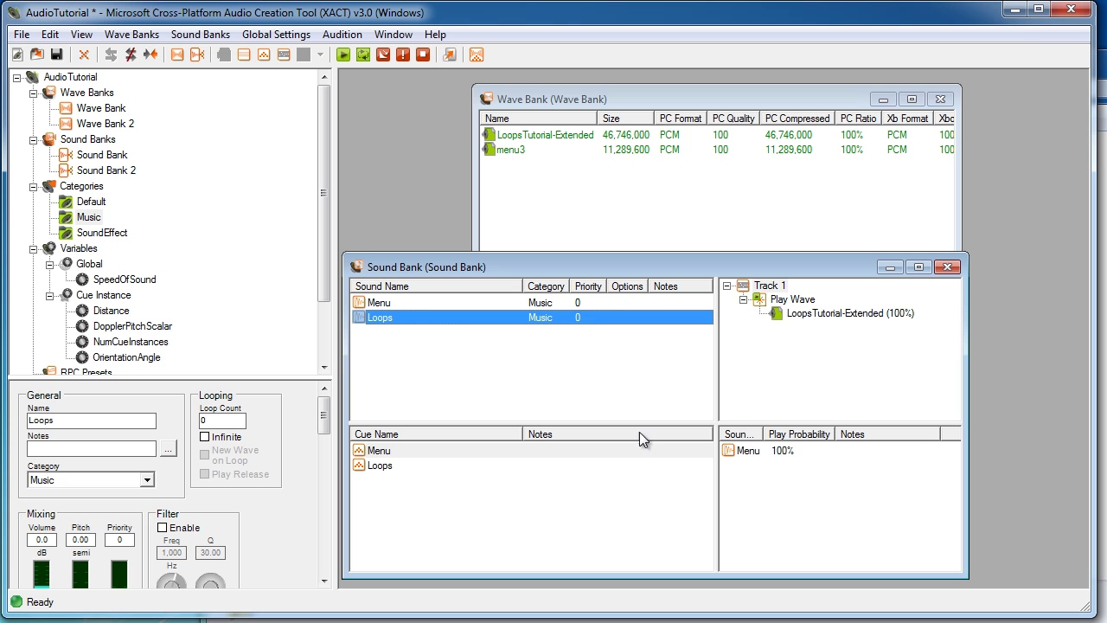
key("ctrl+s")
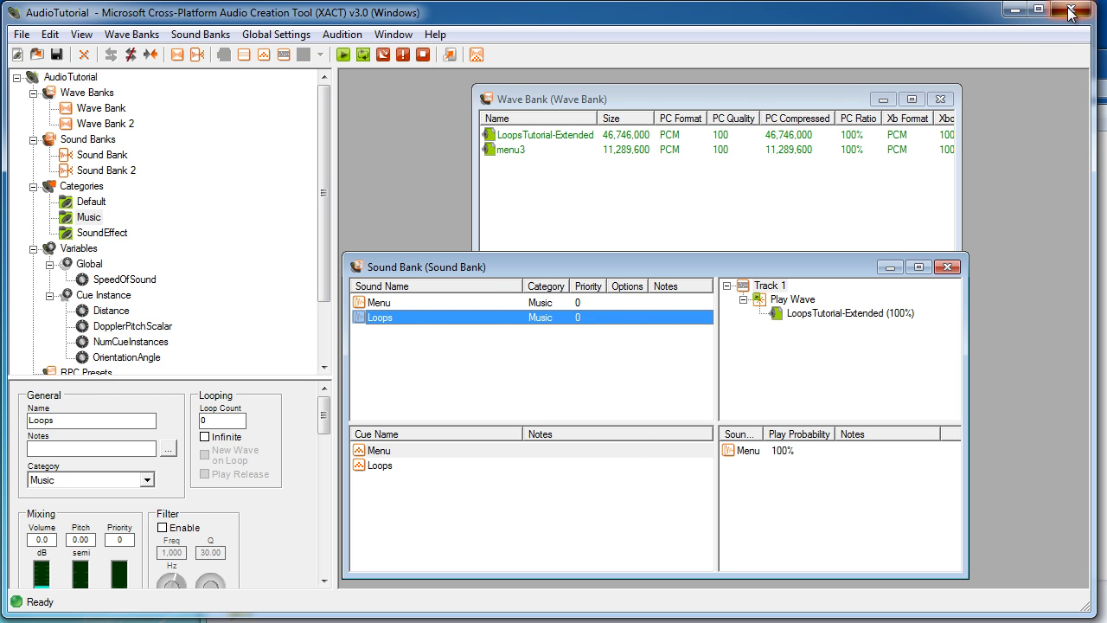
left_click(1070, 13)
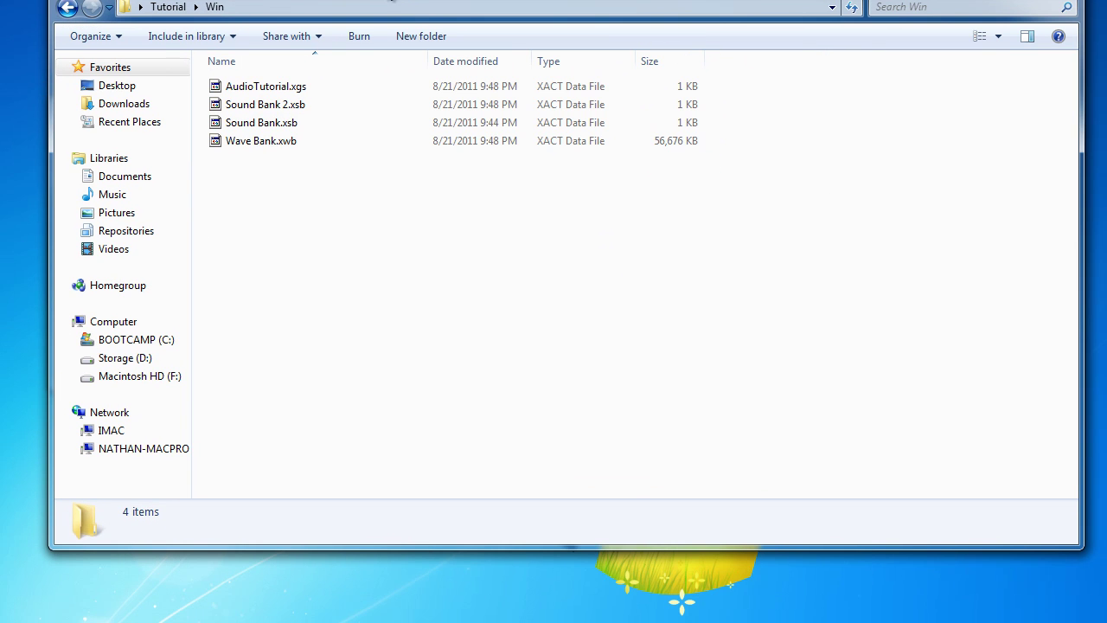
Step: Examine the Tutorial folder and the built XACT data files inside its Win folder in Windows Explorer
left_click(220, 89)
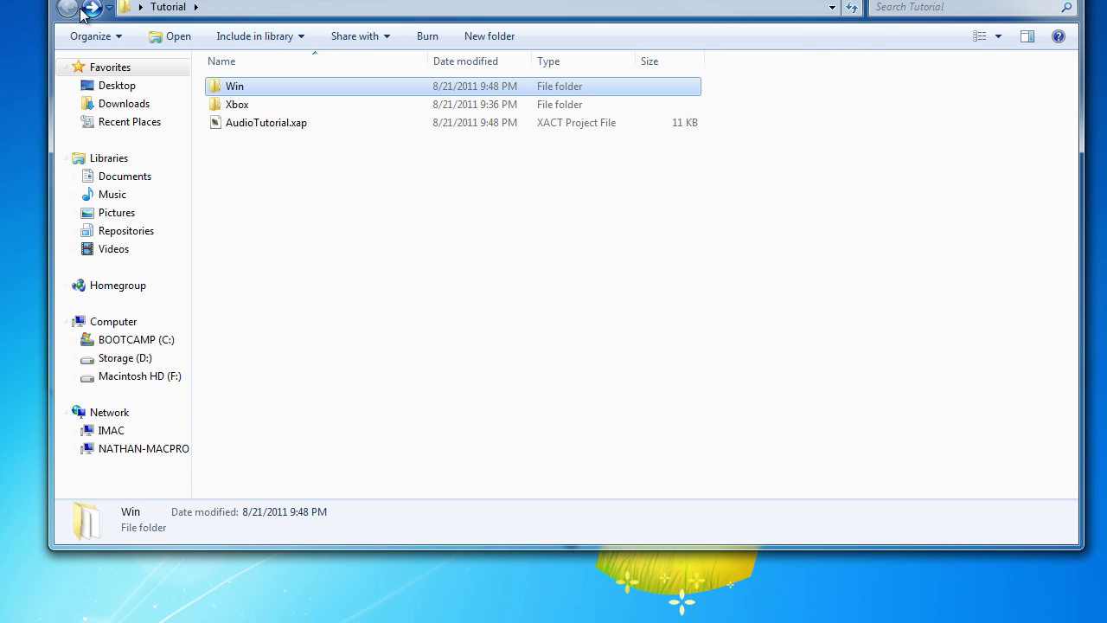
left_click(335, 227)
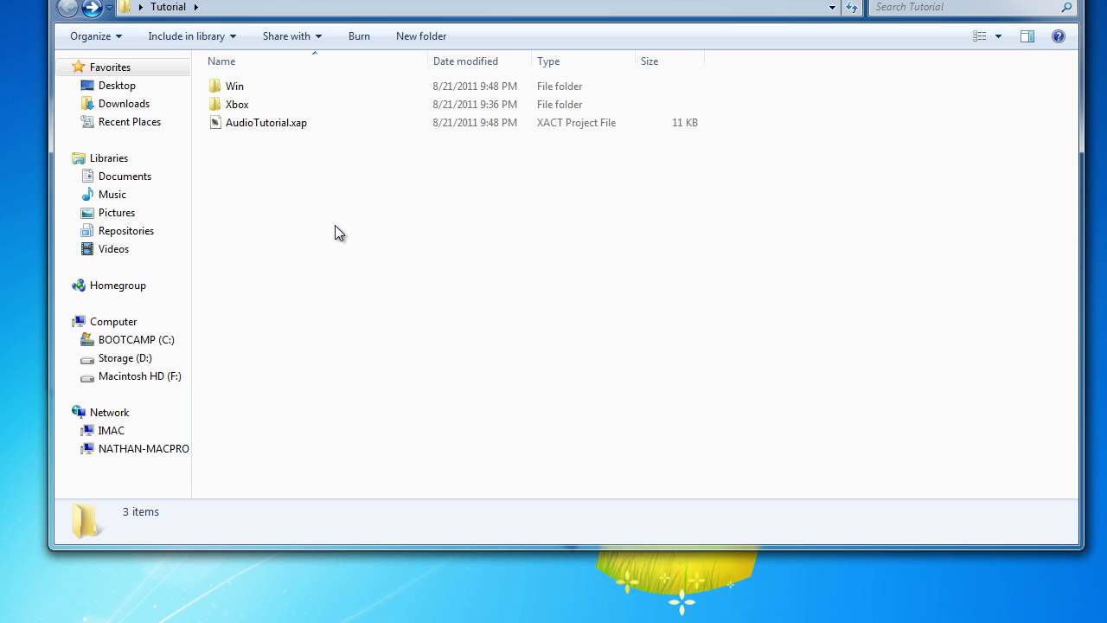
double_click(232, 86)
left_click_drag(276, 160, 239, 82)
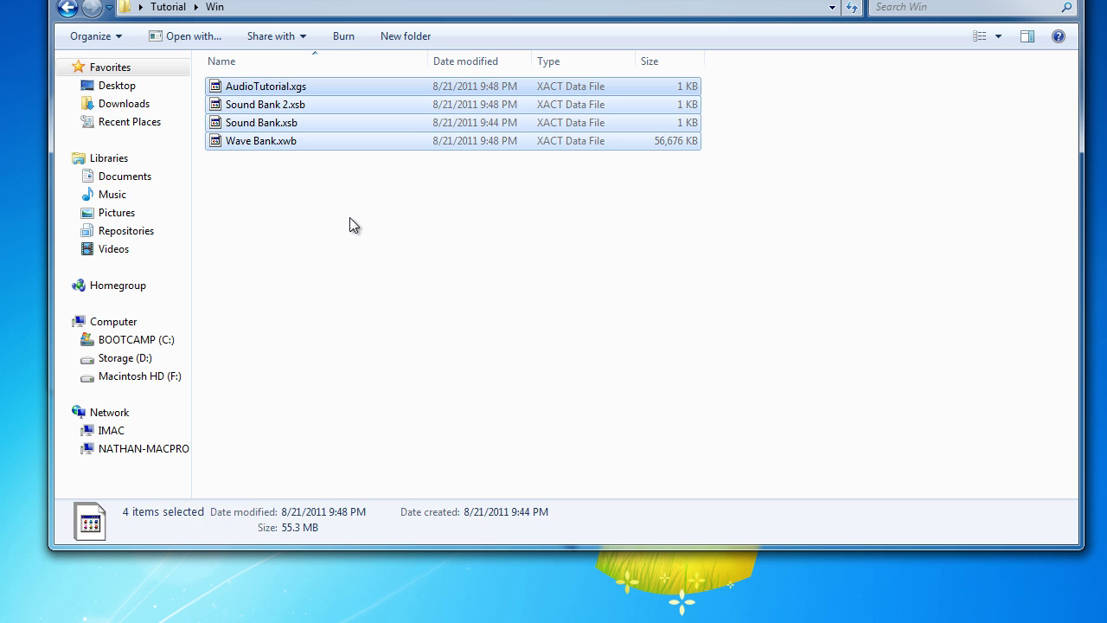
left_click(334, 251)
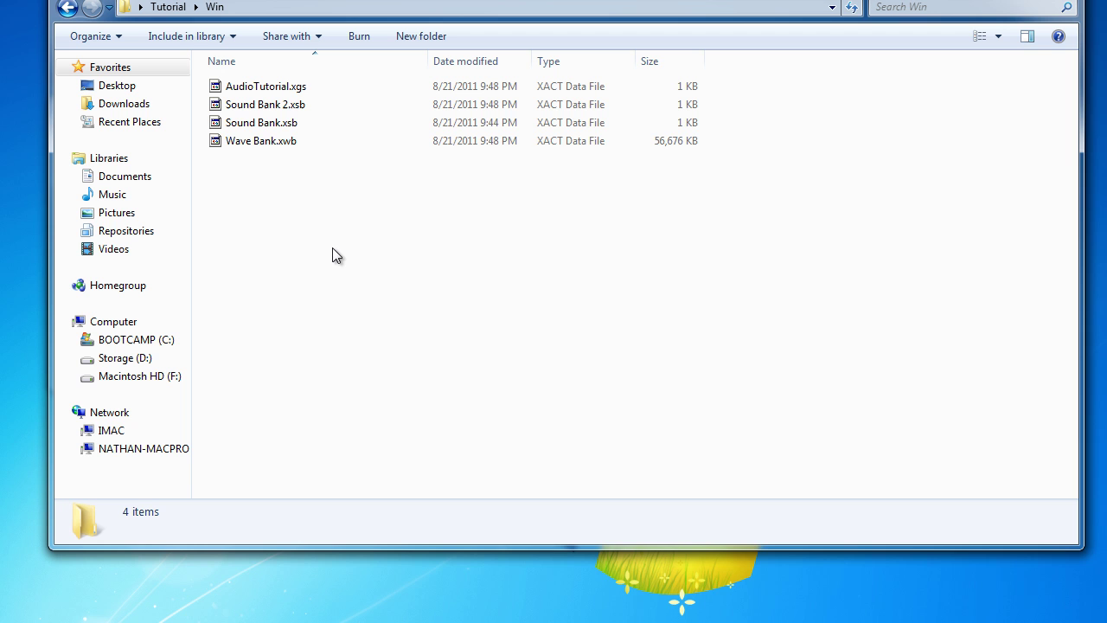
Step: Select Wave Bank.xwb, Sound Bank.xsb and AudioTutorial.xgs together in the Win folder
left_click(265, 144)
left_click(267, 126, "ctrl")
left_click(288, 90, "ctrl")
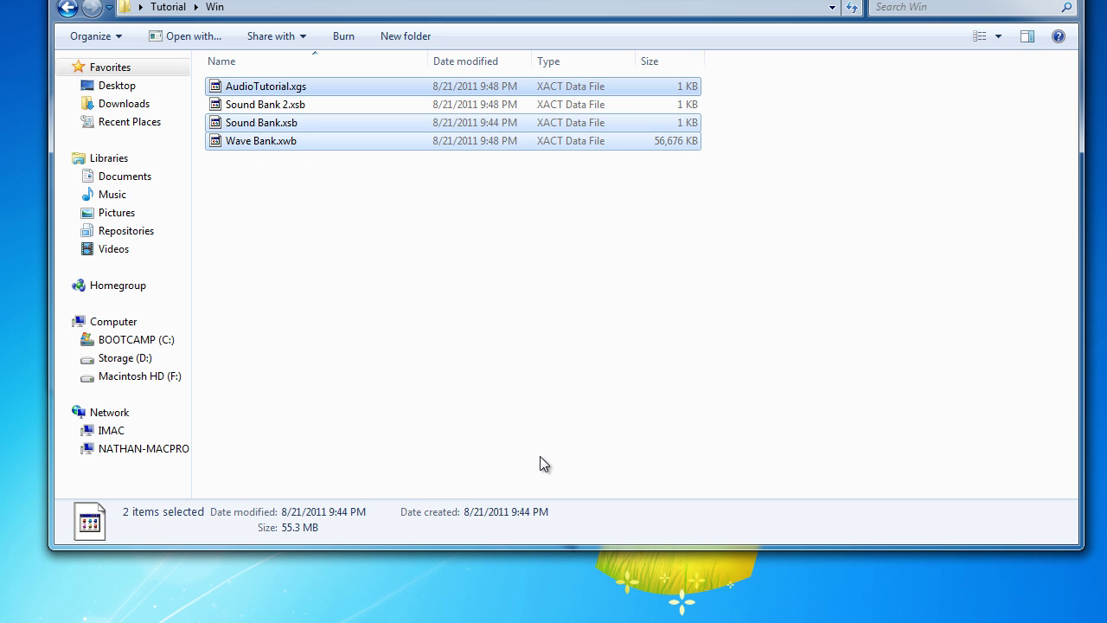